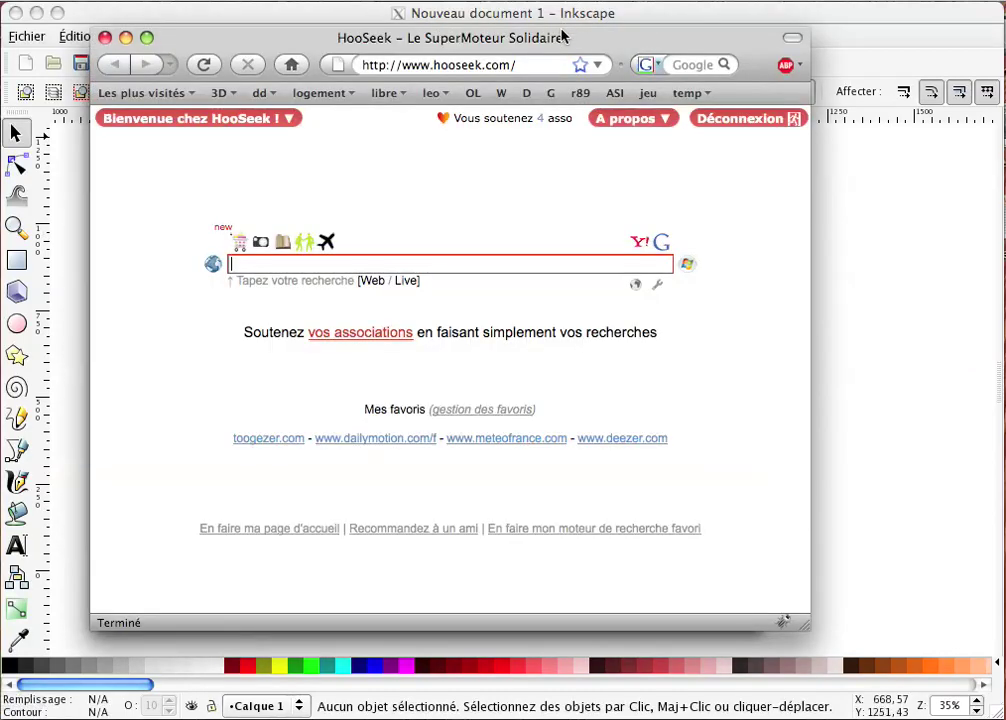
Step: Run a HooSeek image search for 'pingouin linux'
left_click_drag(570, 36, 652, 39)
left_click(363, 247)
left_click(343, 246)
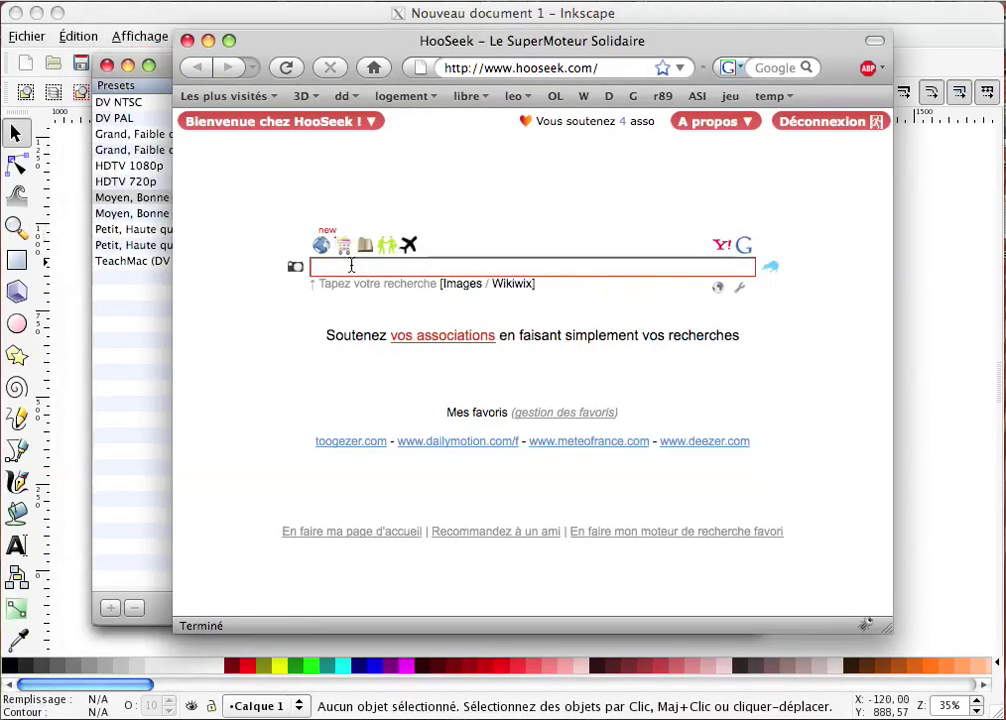
type("pi")
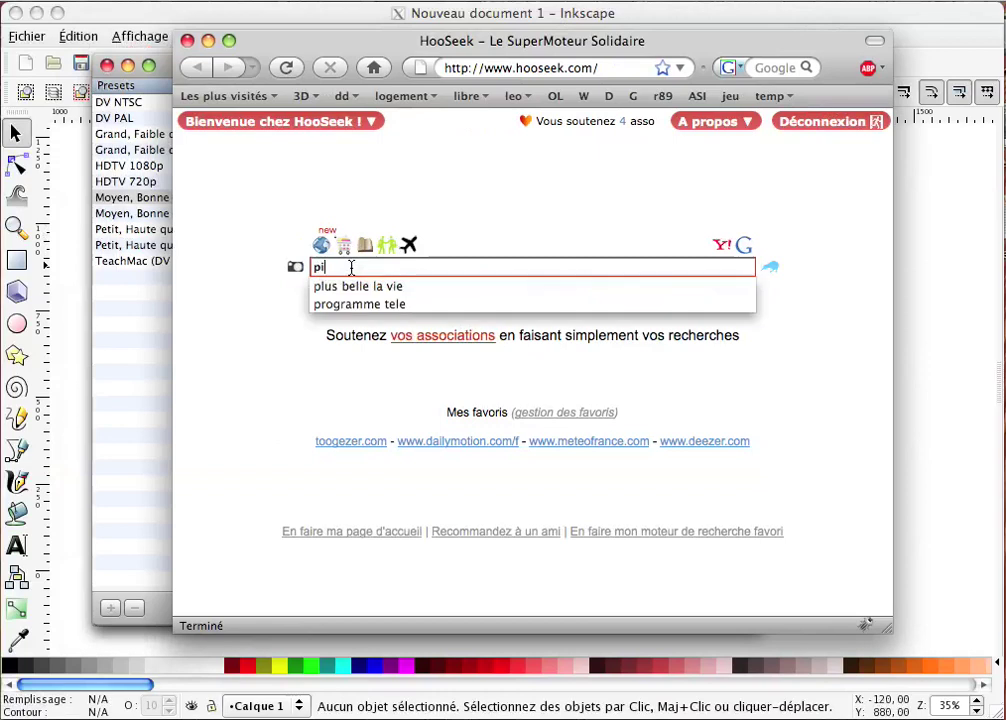
type("ngouin lin")
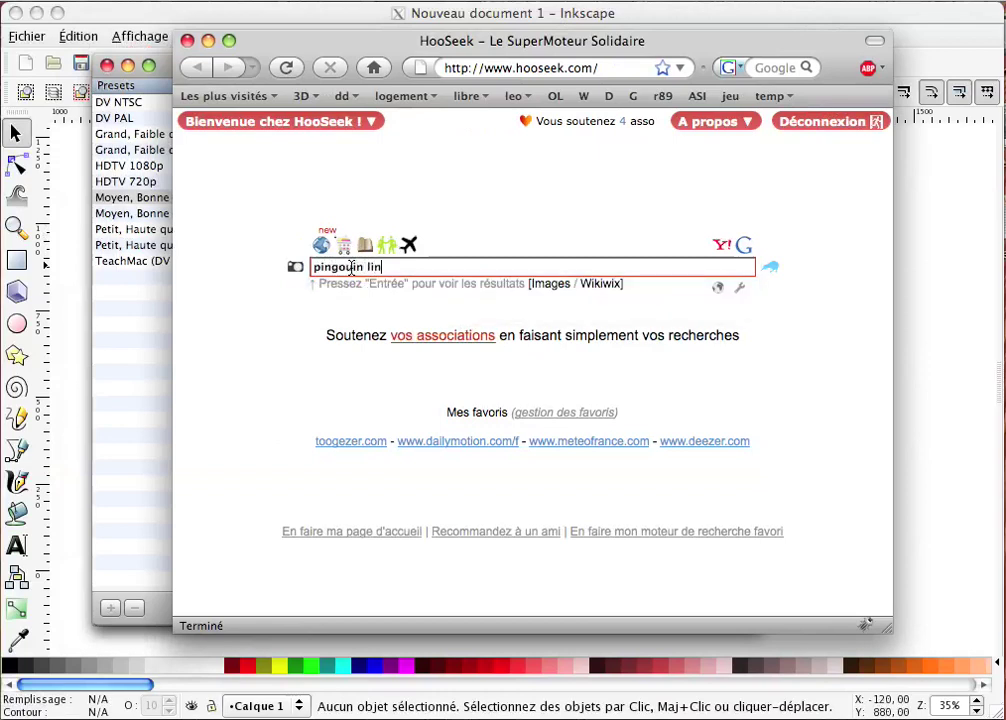
type("ux")
key("Return")
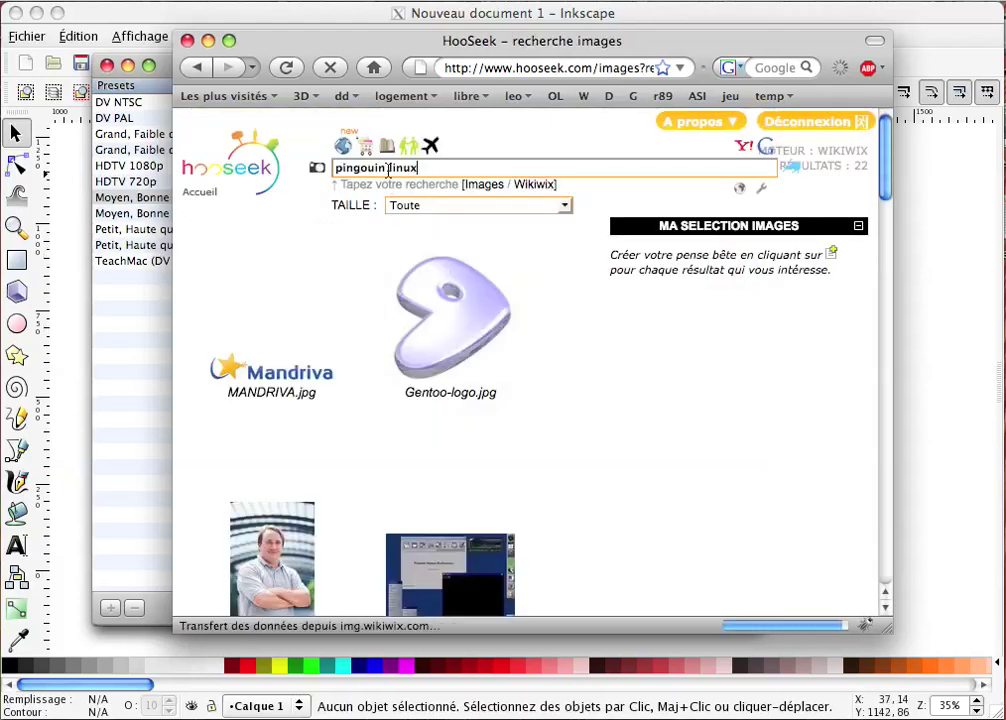
key("Return")
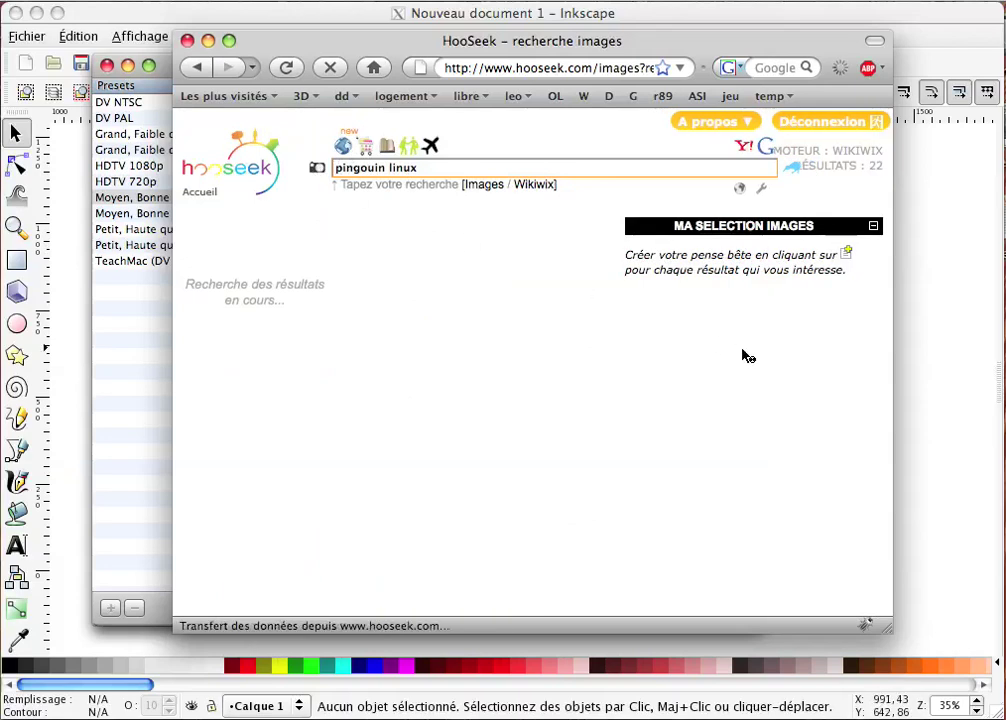
Step: Open the PingouinNoir.png result full-size, drag it to the Desktop, and close the browser
scroll(638, 354, "down", 4)
scroll(638, 354, "down", 6)
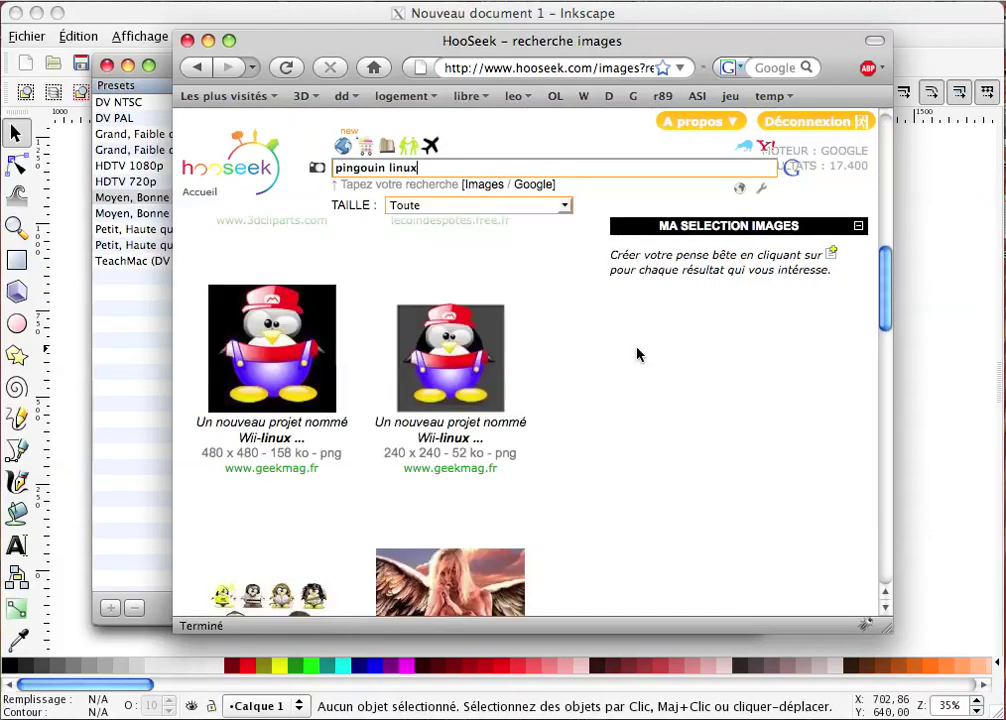
scroll(638, 354, "down", 4)
scroll(638, 354, "down", 4)
scroll(638, 354, "down", 4)
scroll(638, 354, "down", 4)
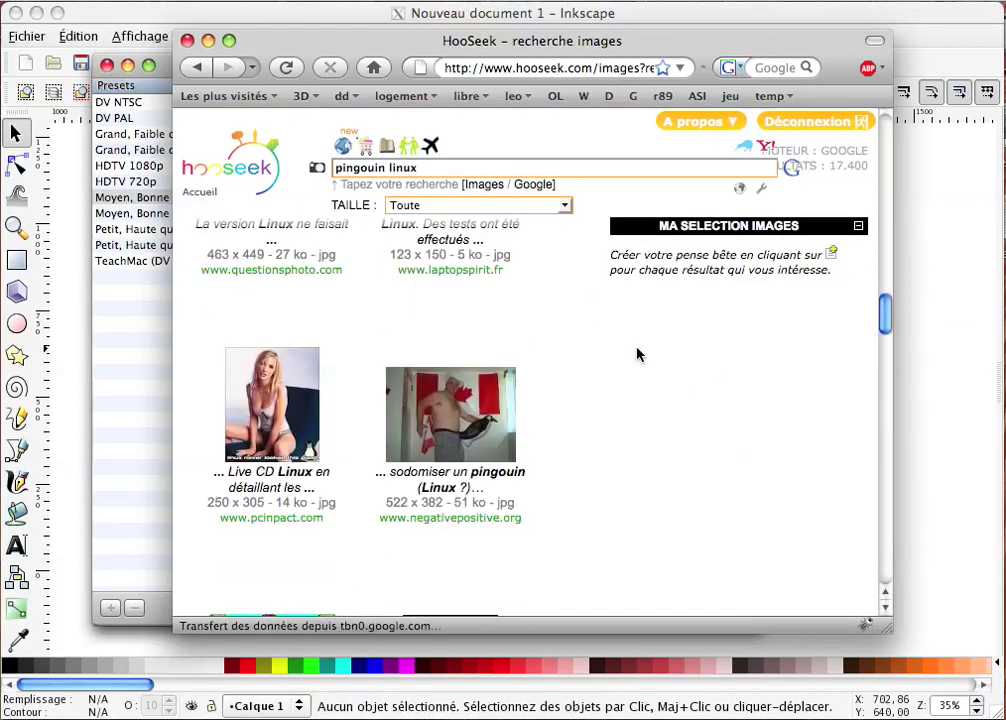
scroll(638, 354, "down", 8)
scroll(638, 354, "down", 4)
scroll(638, 354, "down", 5)
scroll(638, 354, "down", 5)
scroll(638, 354, "down", 3)
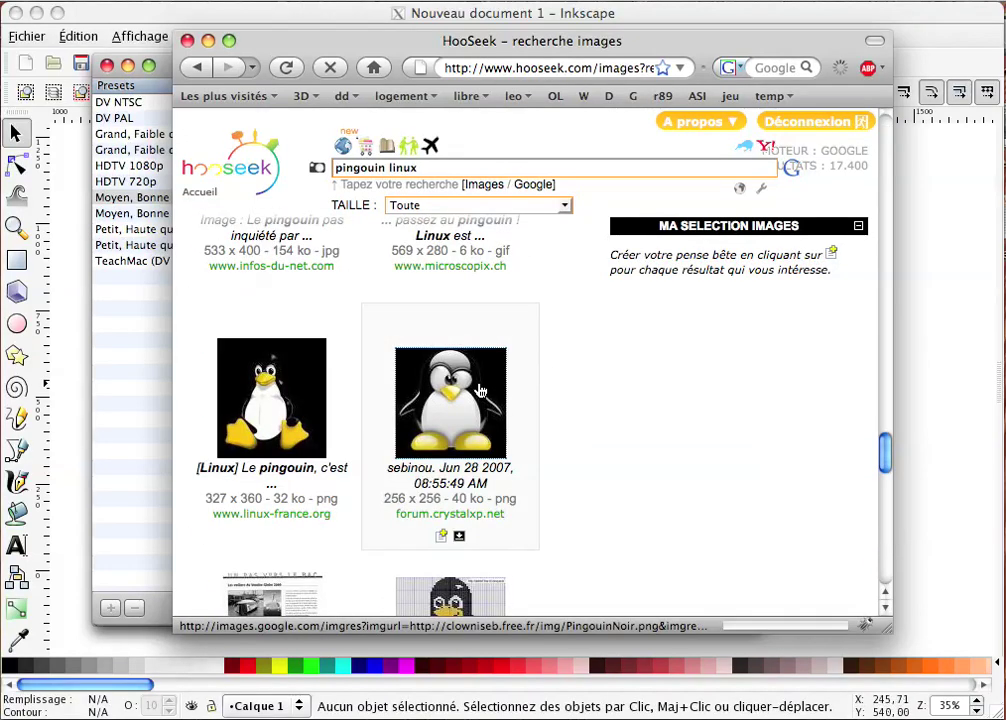
left_click(480, 390)
left_click(402, 166)
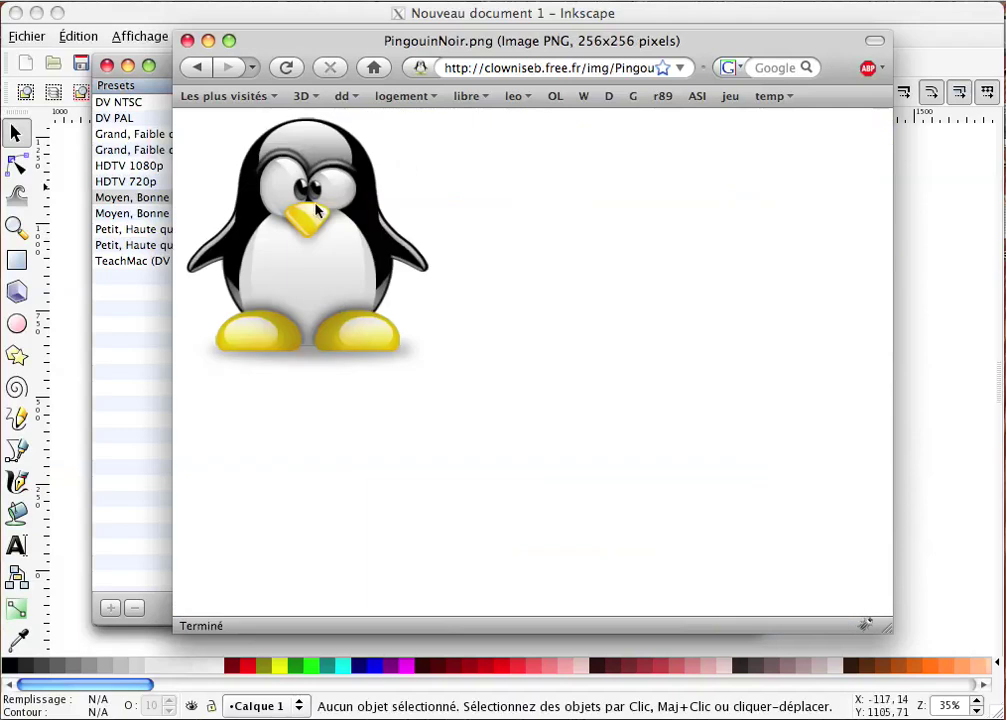
mouse_move(402, 166)
left_mouse_down()
mouse_move(1000, 425)
mouse_move(300, 140)
left_mouse_up()
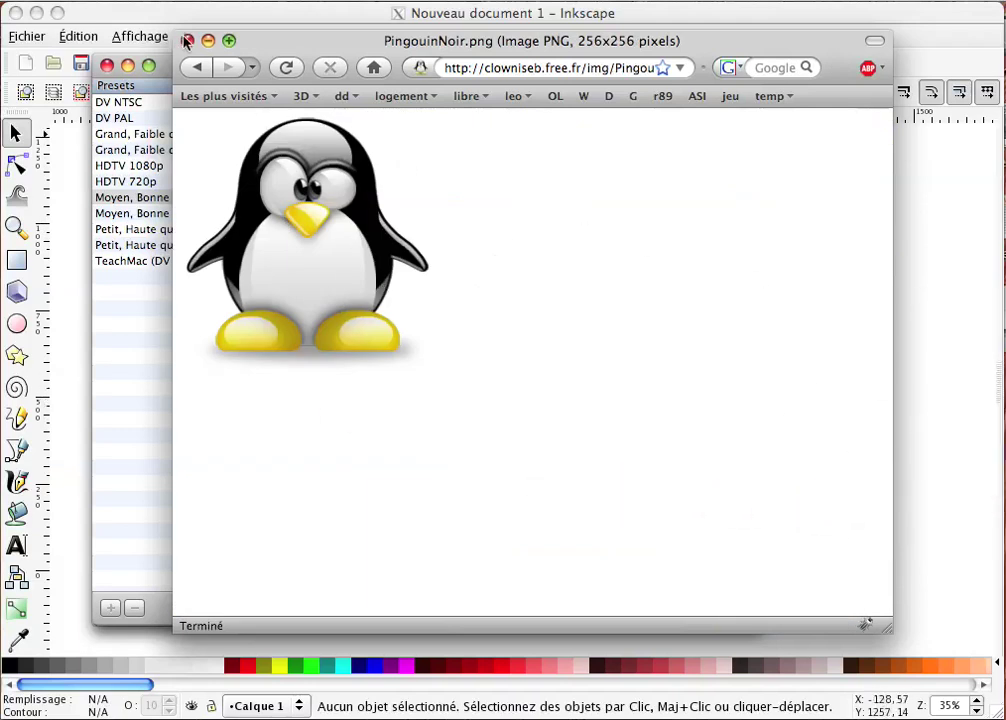
left_click(186, 41)
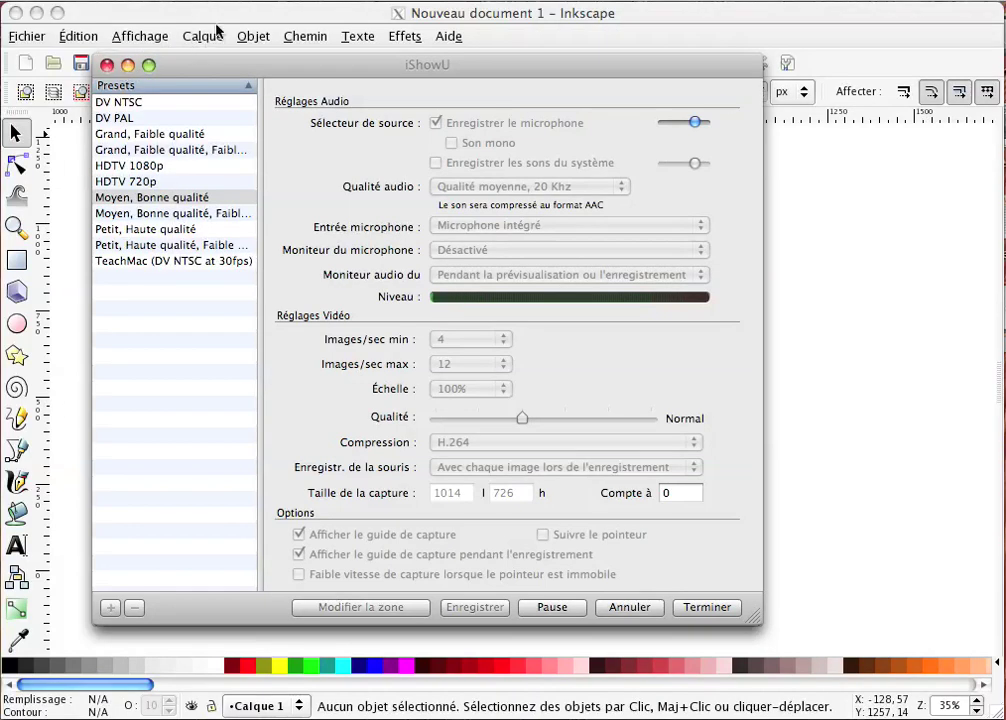
Step: Import PingouinNoir.png from the Desktop into Inkscape
left_click(218, 20)
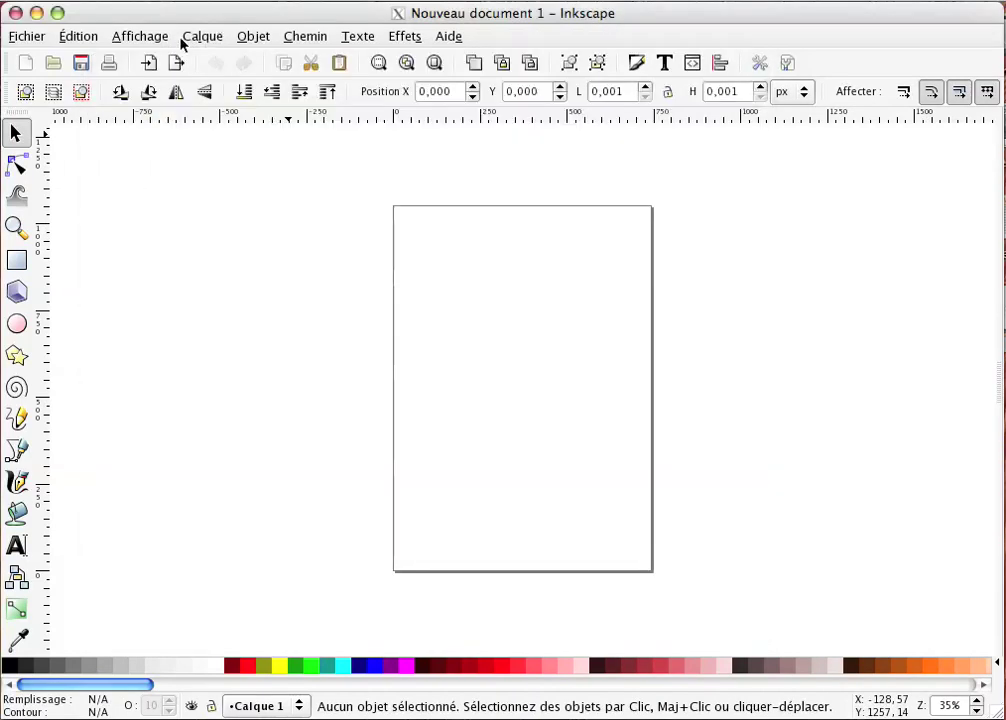
left_click(30, 38)
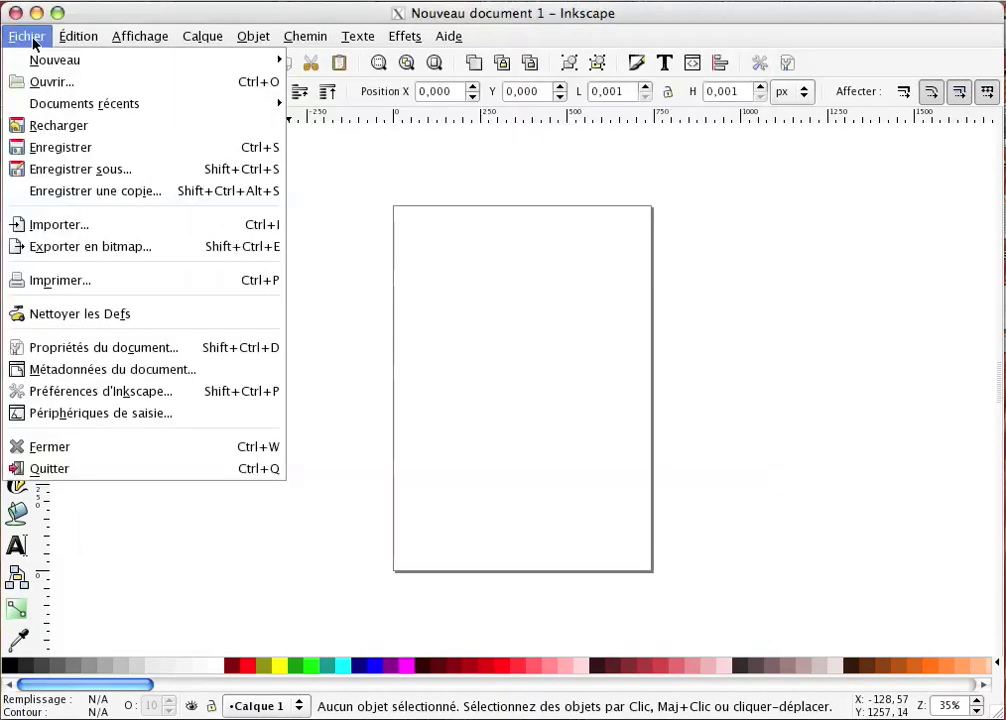
left_click(60, 226)
left_click(127, 266)
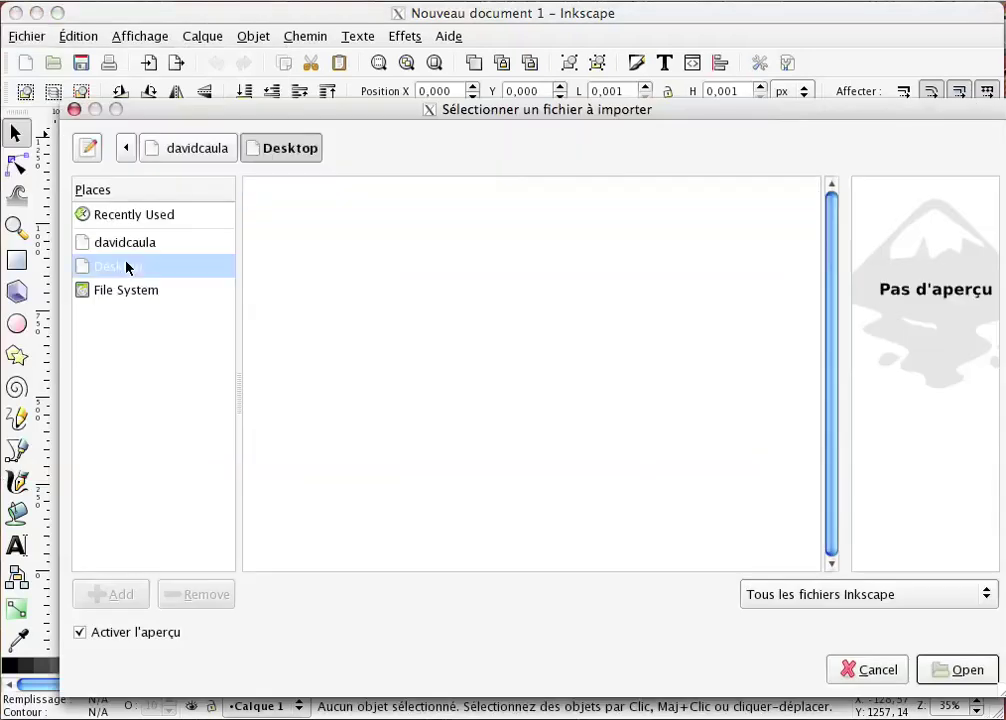
left_click(315, 216)
left_click(973, 679)
Step: Center the penguin on the page and scale it to 600 × 600 px with locked proportions
left_click_drag(518, 359, 494, 369)
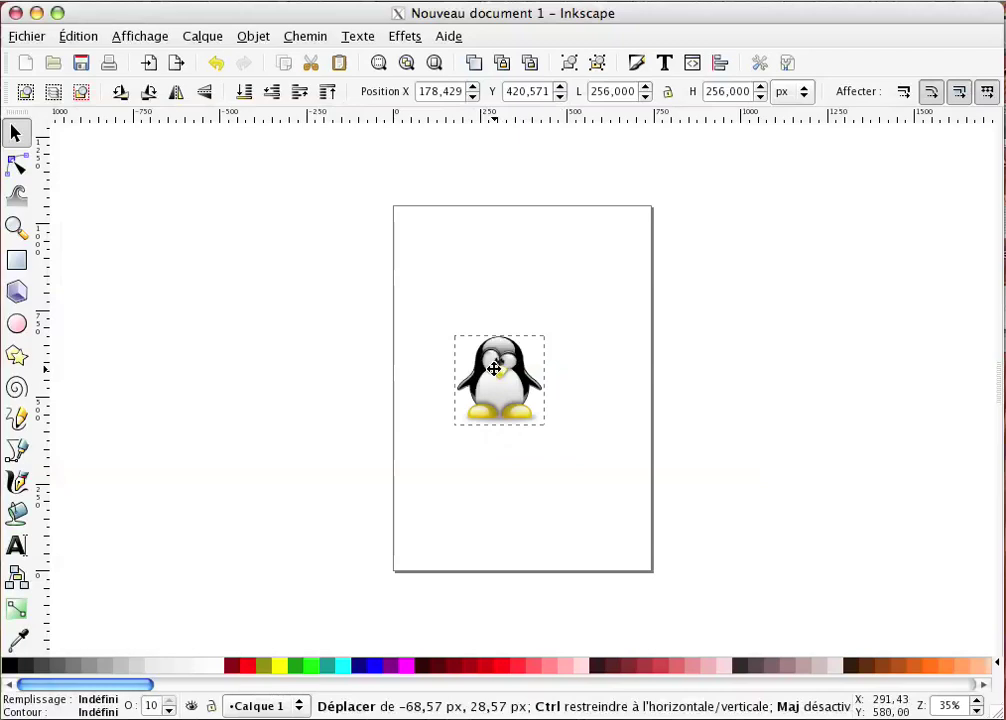
mouse_move(548, 430)
left_mouse_down()
mouse_move(592, 511)
mouse_move(617, 514)
mouse_move(647, 541)
mouse_move(647, 561)
mouse_move(578, 505)
mouse_move(611, 534)
mouse_move(604, 526)
left_mouse_up()
left_click_drag(507, 375, 534, 381)
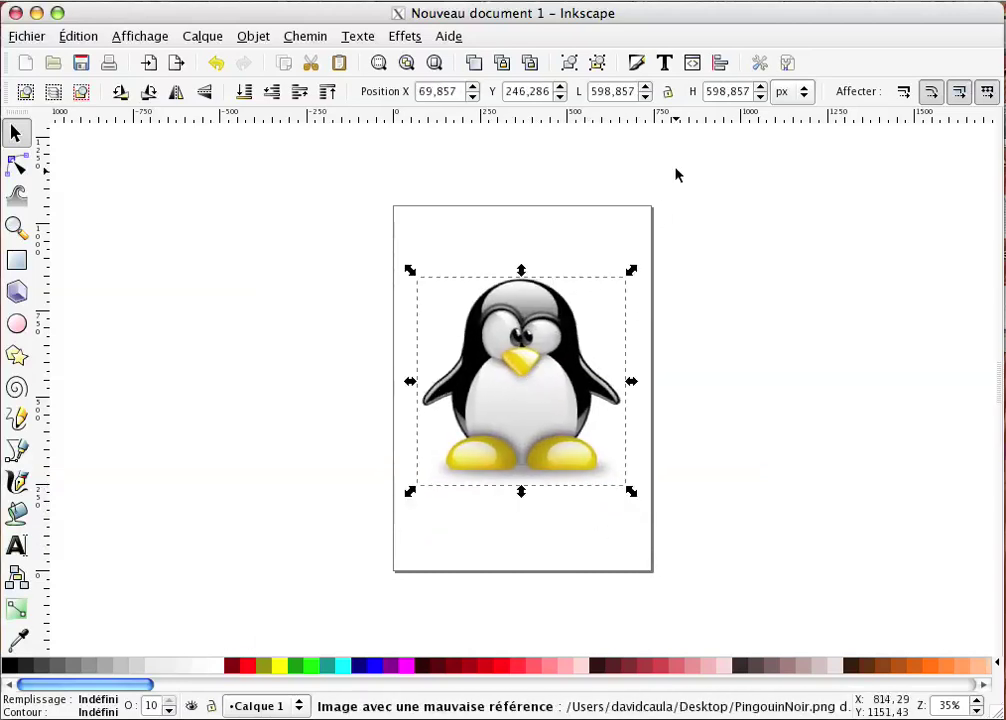
left_click(667, 92)
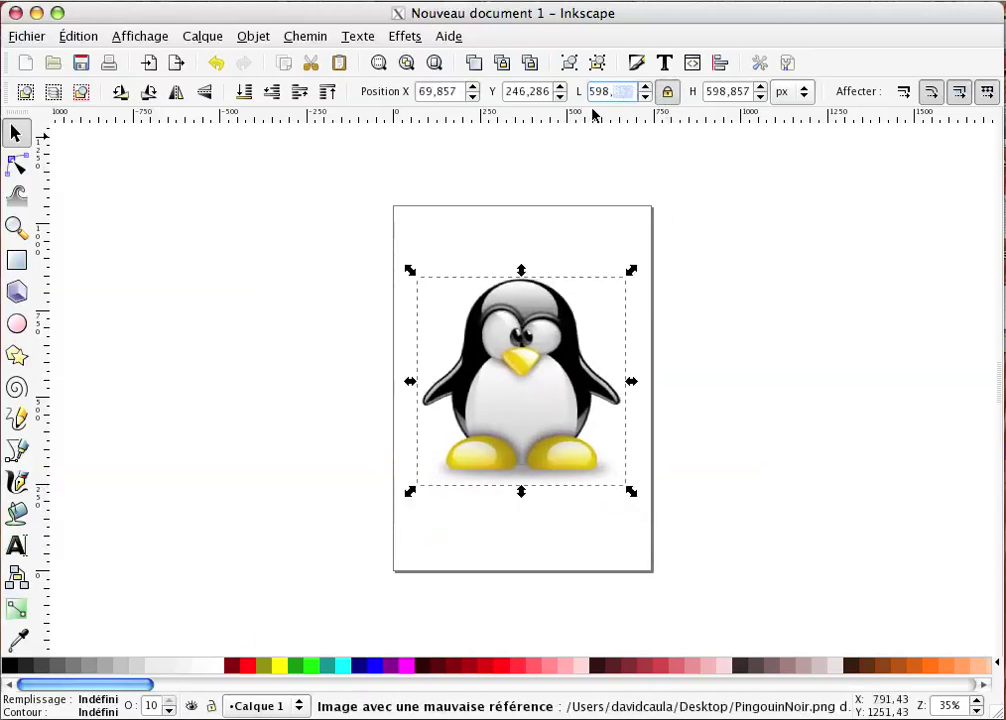
left_click_drag(632, 91, 466, 88)
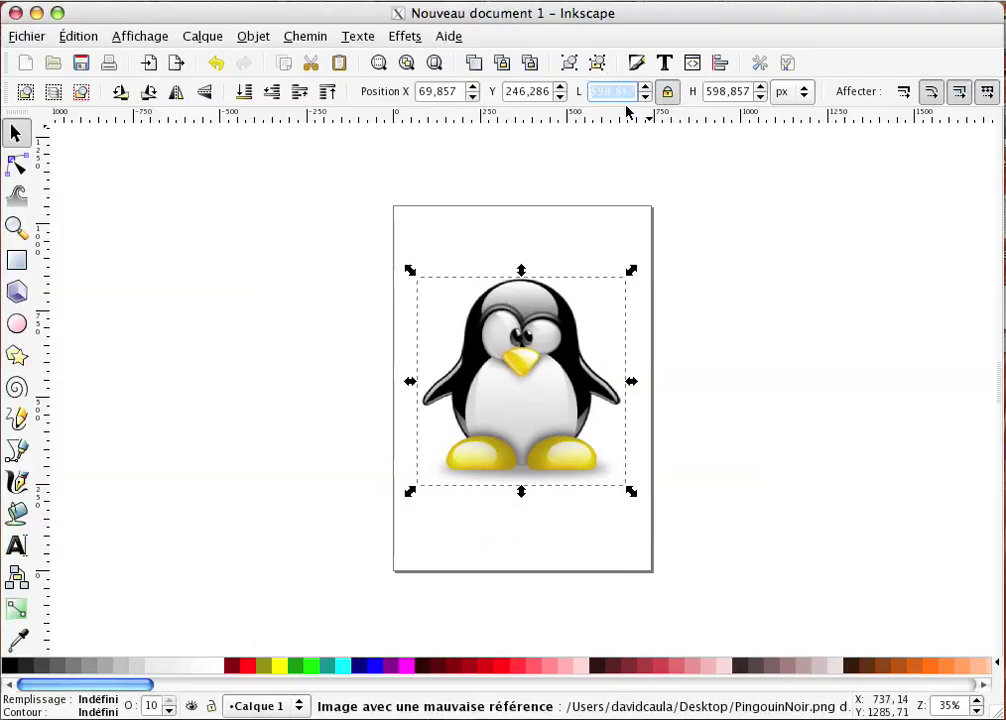
type("600")
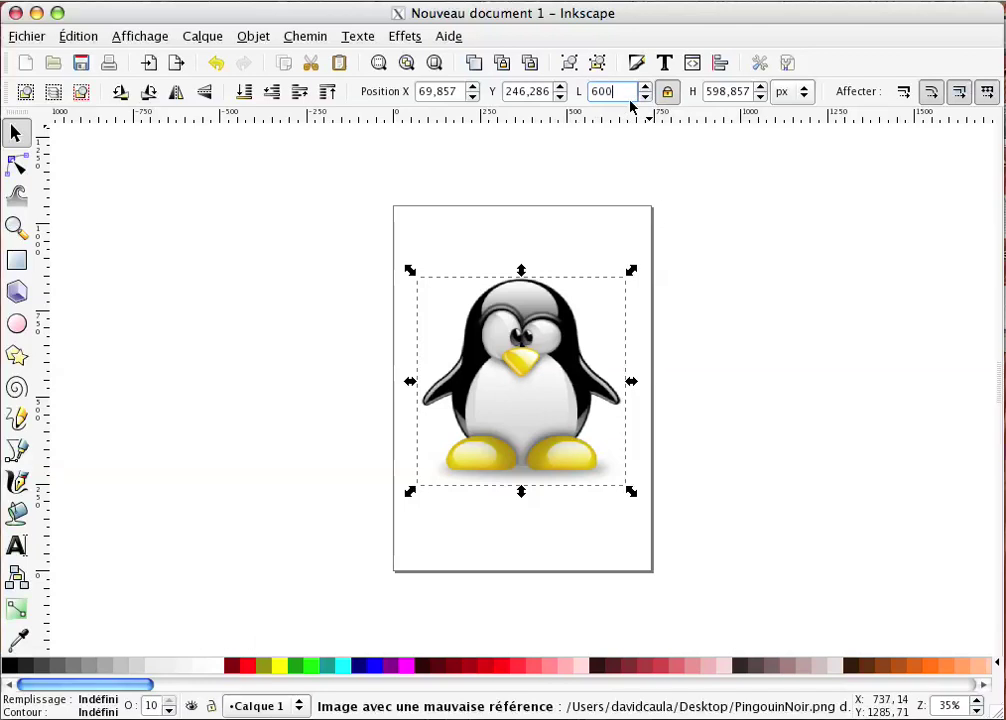
key("Return")
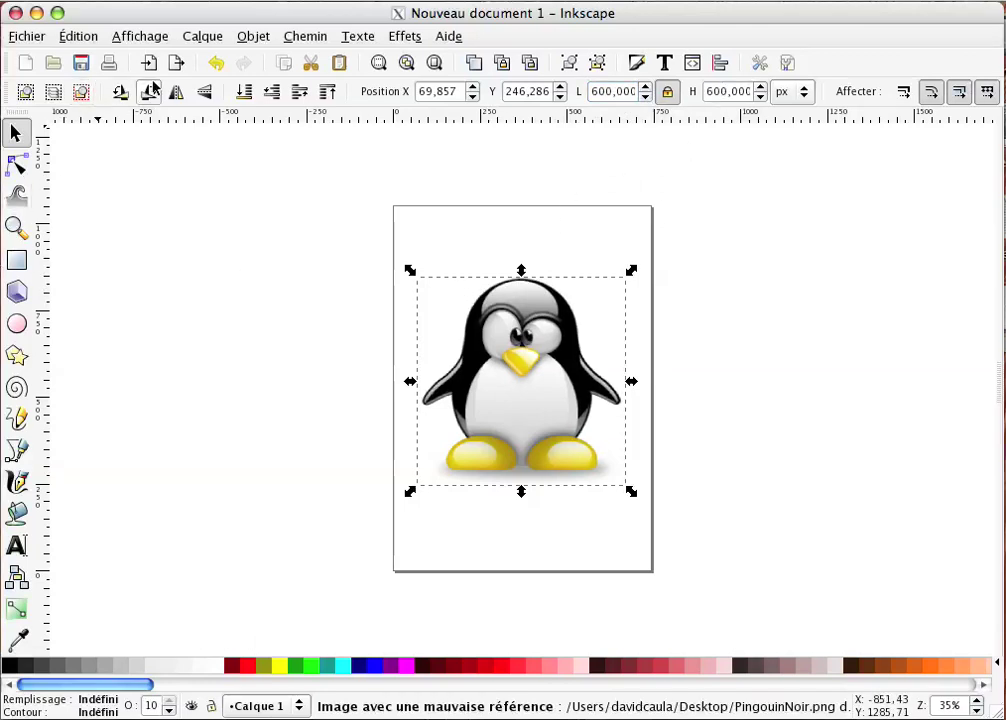
left_click(185, 37)
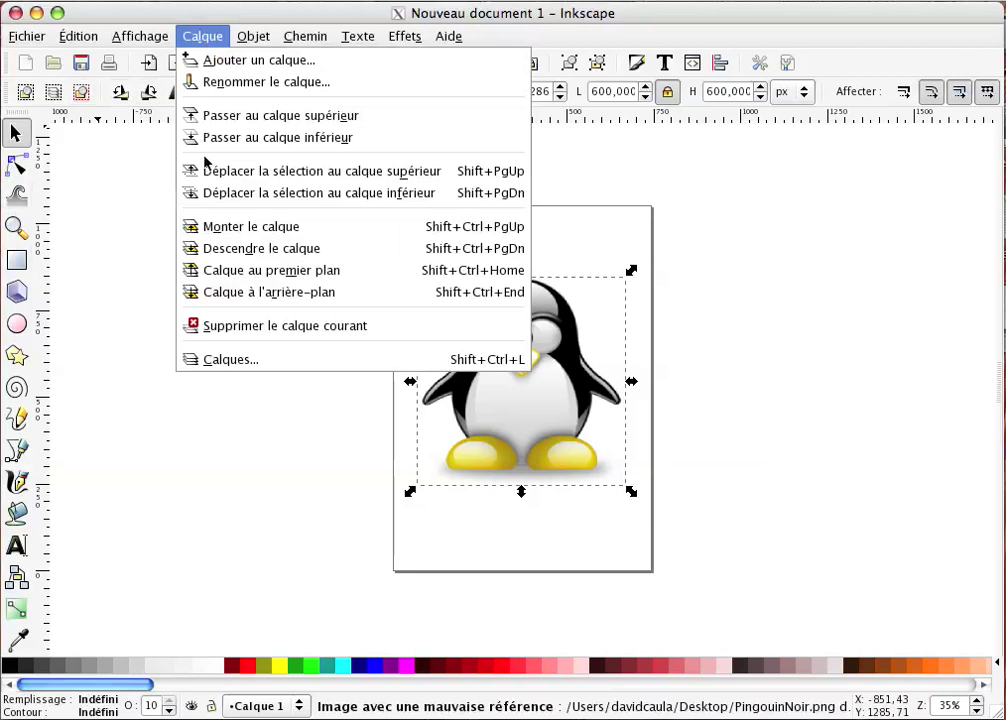
Step: Rename layer Calque 1 to 'modele' and add a 'reproduction' layer above it
left_click(226, 360)
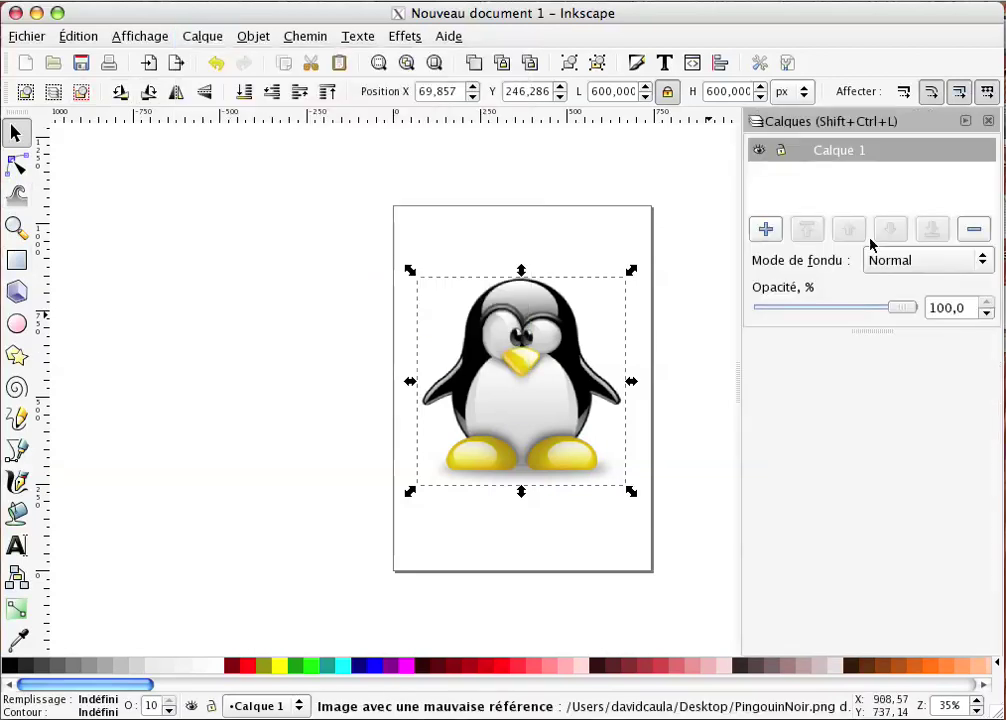
double_click(840, 150)
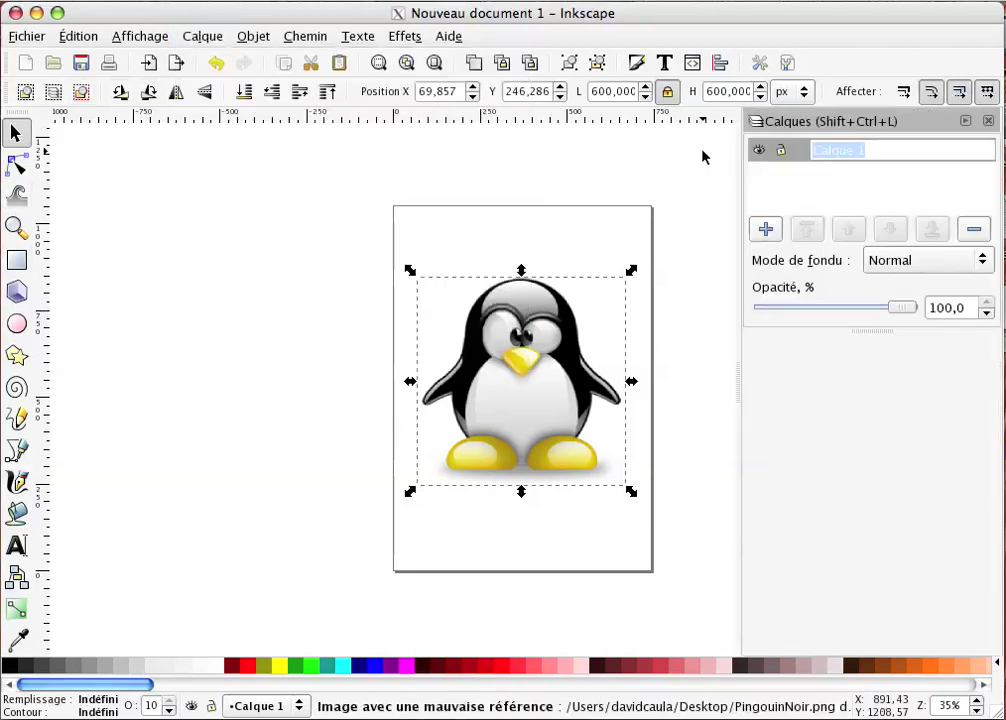
type("modle")
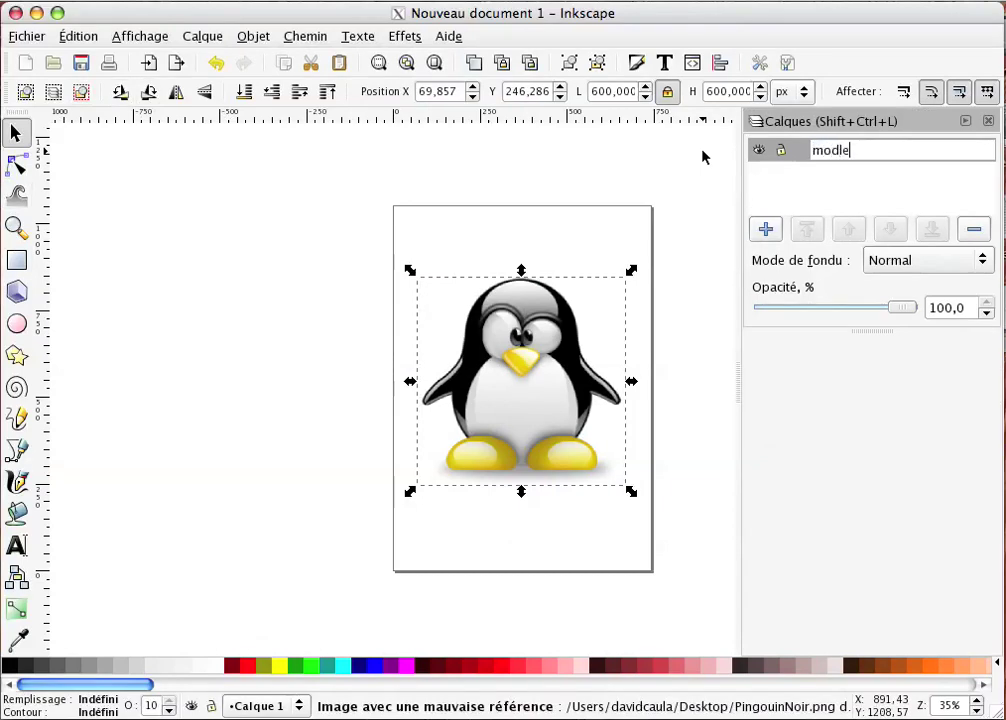
key("BackSpace")
key("BackSpace")
type("el")
type("e")
key("Return")
left_click(767, 230)
type("reproduction")
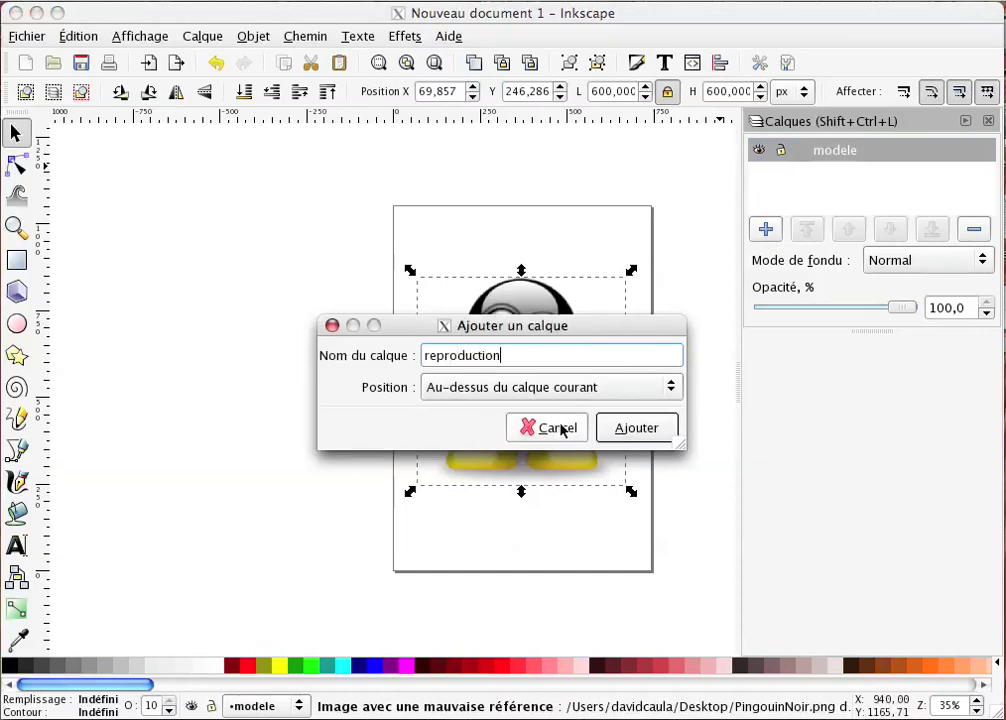
key("Return")
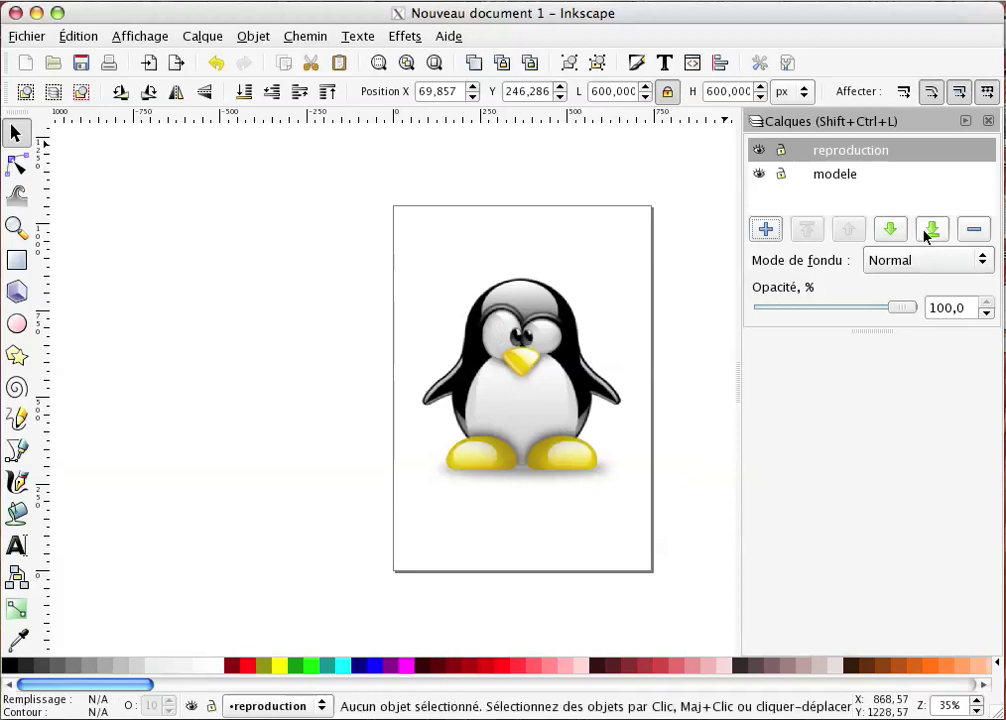
Step: Move the reproduction layer below modele and lock the modele layer
left_click(921, 231)
left_click(817, 152)
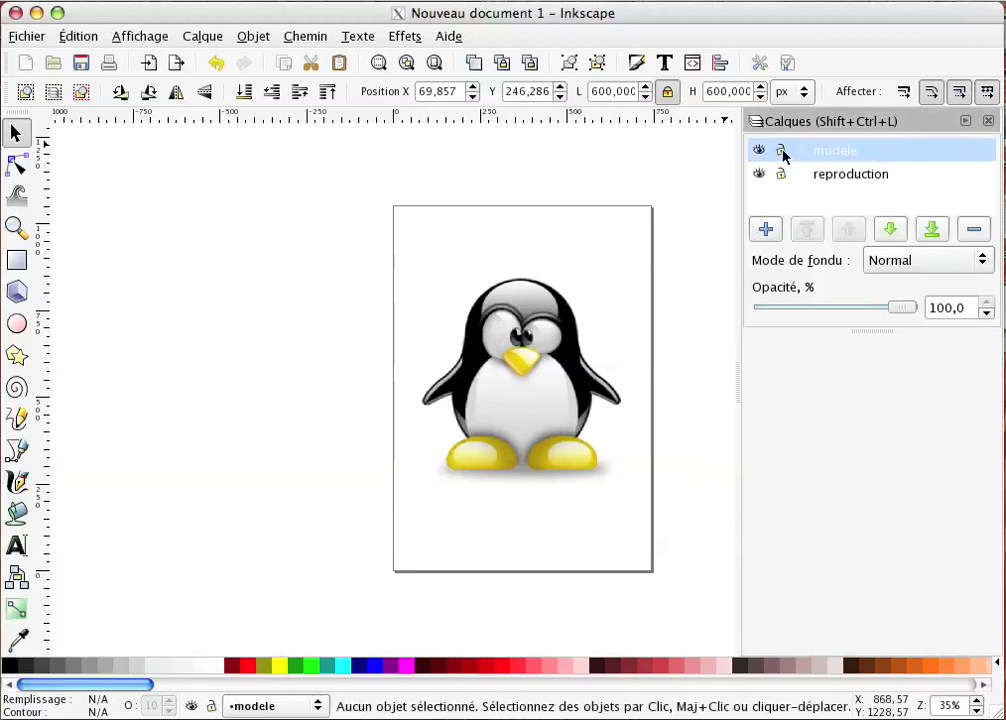
left_click(781, 151)
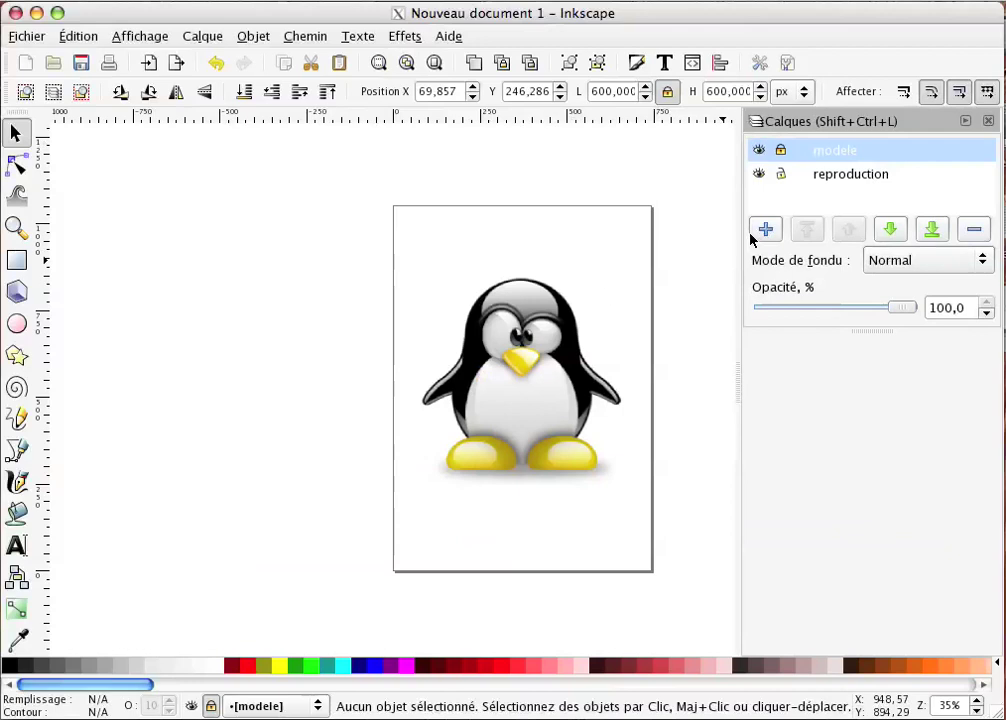
left_click(833, 176)
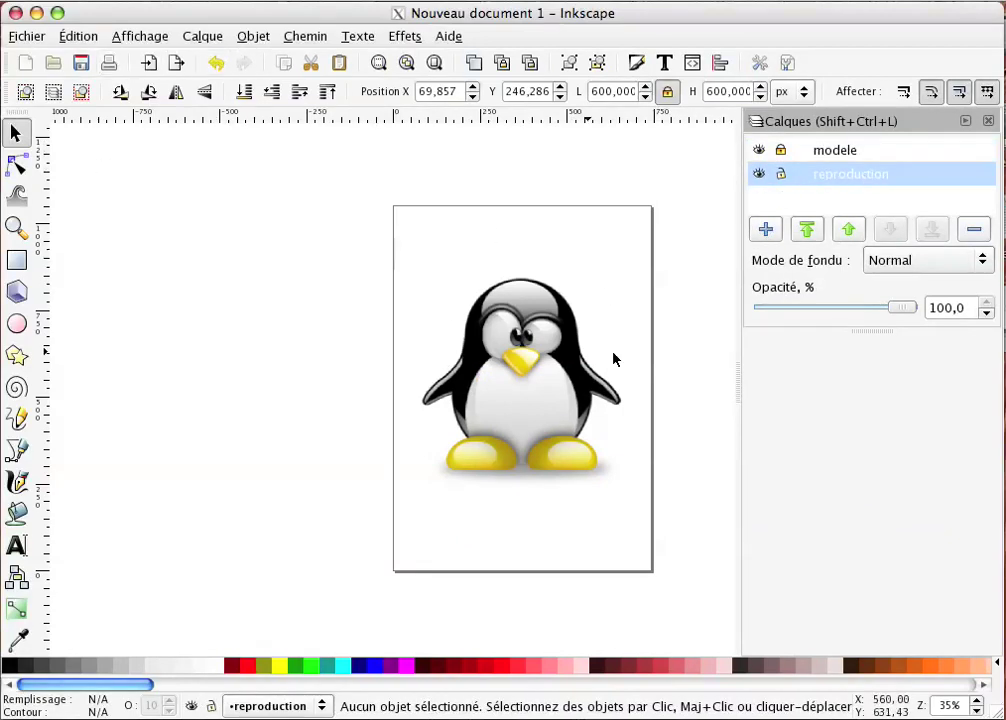
Step: Set the modele layer's opacity to 50% and make reproduction the current layer
left_click(869, 155)
left_click_drag(897, 308, 853, 315)
double_click(949, 312)
type("50")
key("Return")
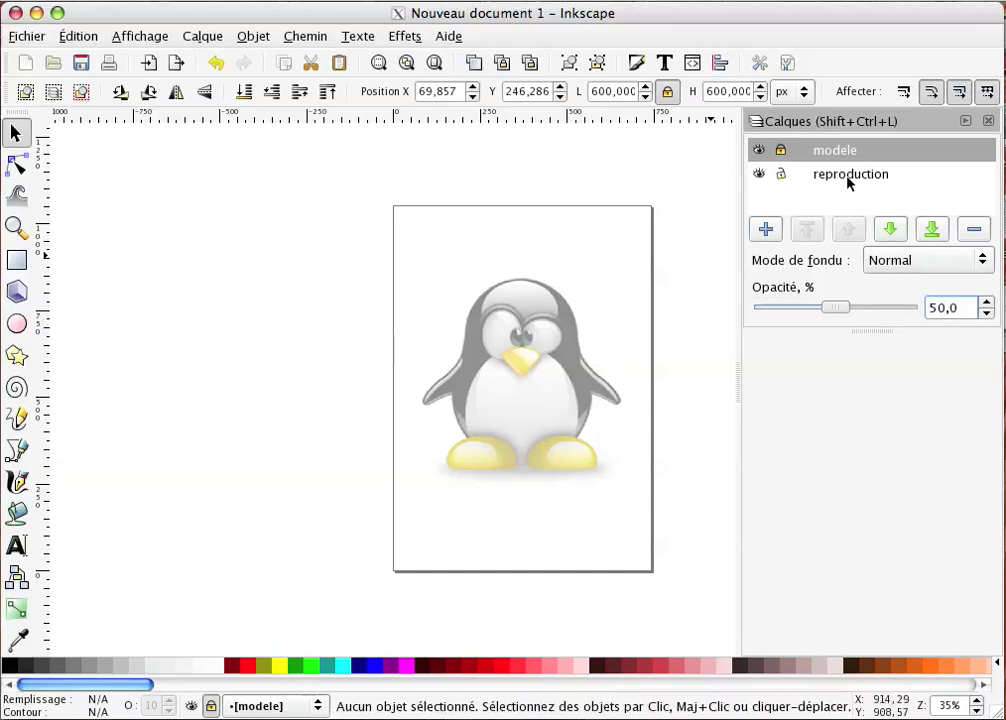
left_click(846, 176)
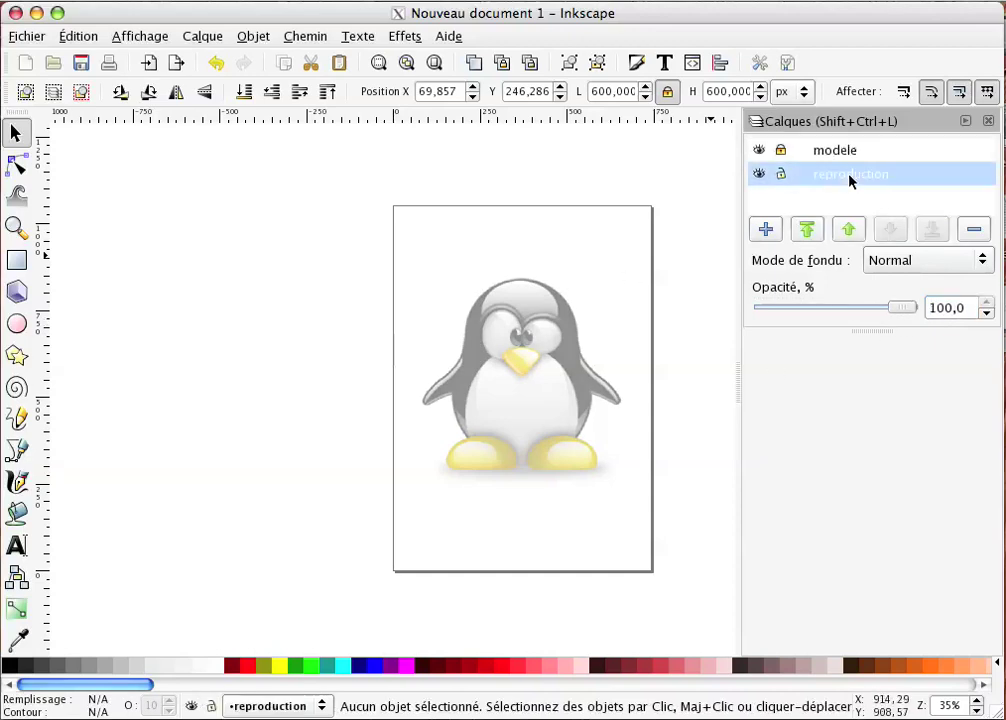
Step: Zoom in on the penguin and start a Bezier outline from the head top down its left side
left_click(20, 233)
left_click_drag(386, 247, 678, 510)
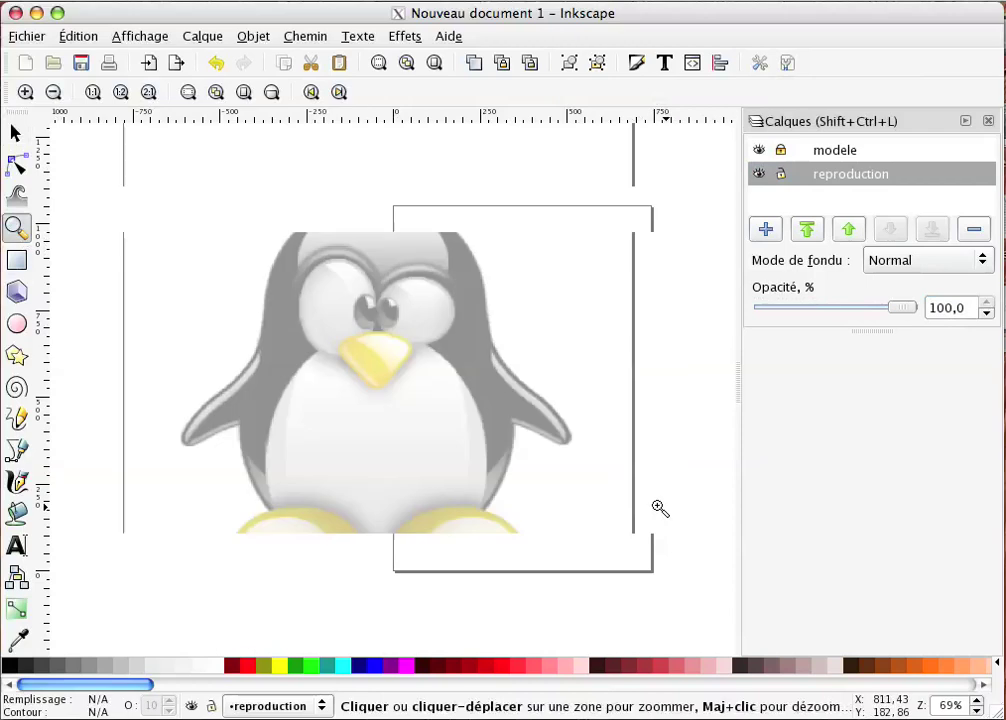
left_click(17, 451)
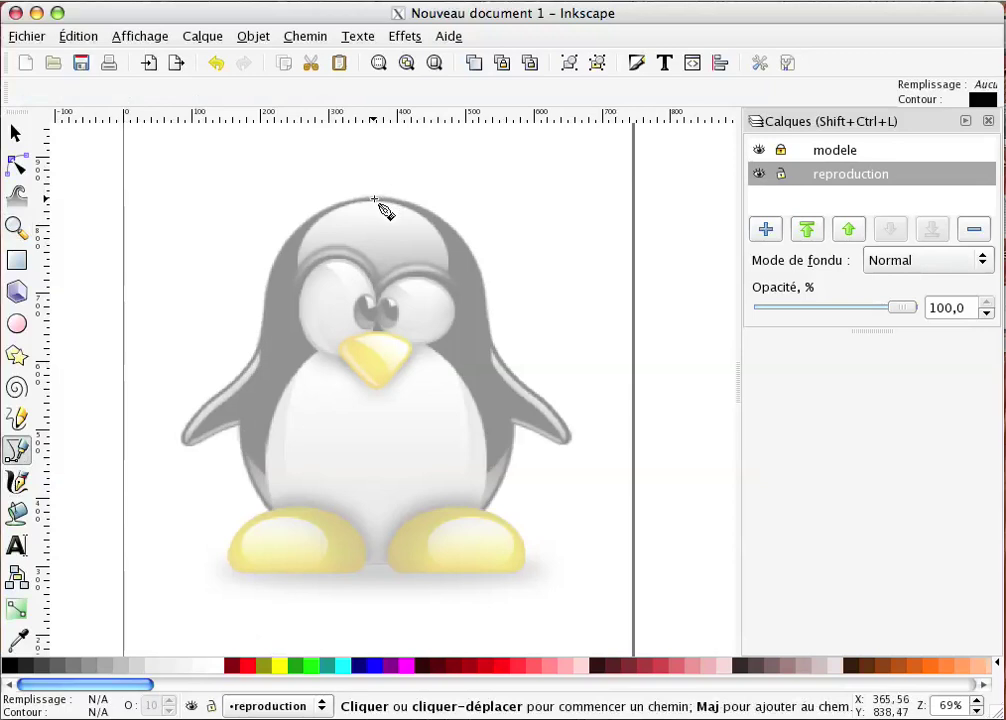
left_click(373, 198, "ctrl")
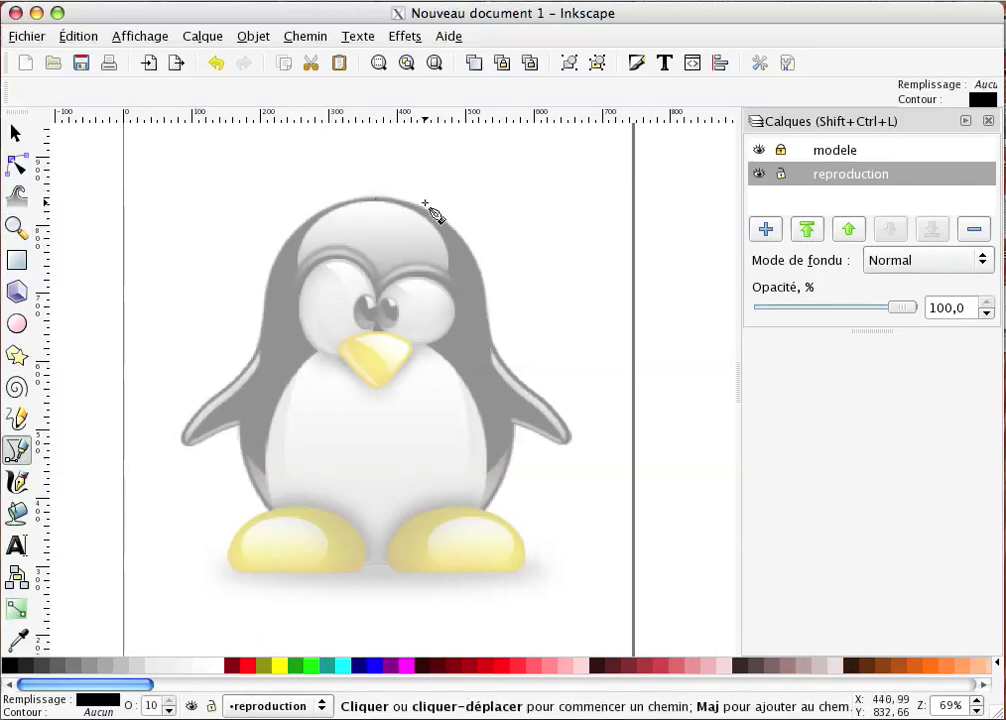
mouse_move(377, 199)
left_mouse_down()
mouse_move(262, 197)
mouse_move(247, 207)
mouse_move(276, 198)
mouse_move(276, 218)
mouse_move(569, 332)
mouse_move(570, 146)
mouse_move(321, 137)
mouse_move(310, 189)
mouse_move(474, 227)
mouse_move(344, 140)
mouse_move(267, 198)
mouse_move(313, 215)
mouse_move(286, 198)
left_mouse_up()
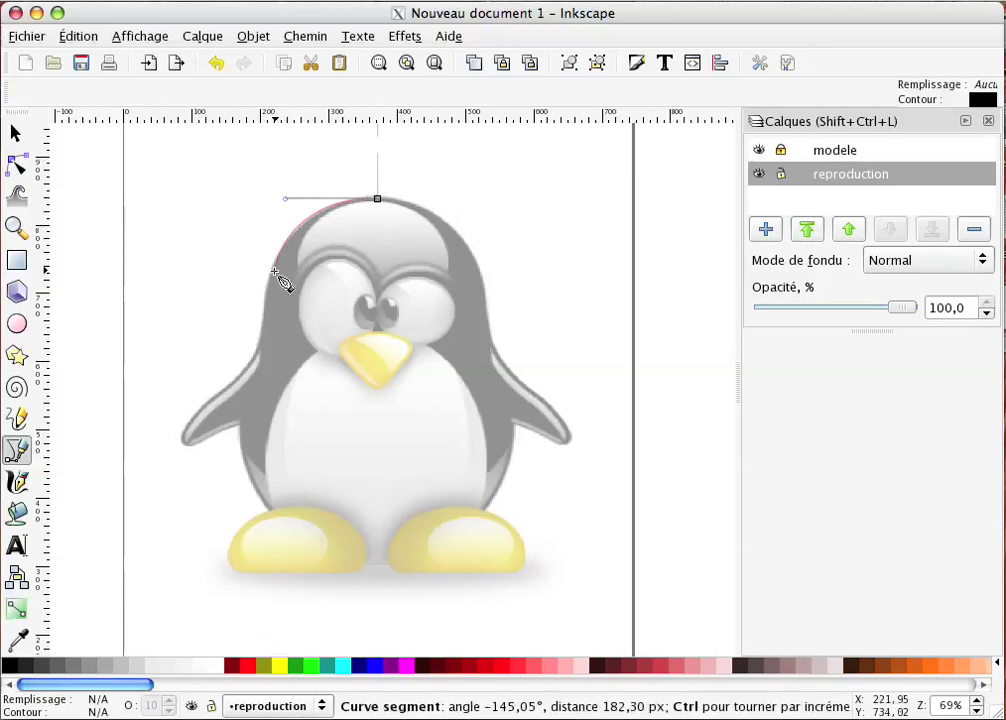
left_click_drag(263, 315, 258, 361)
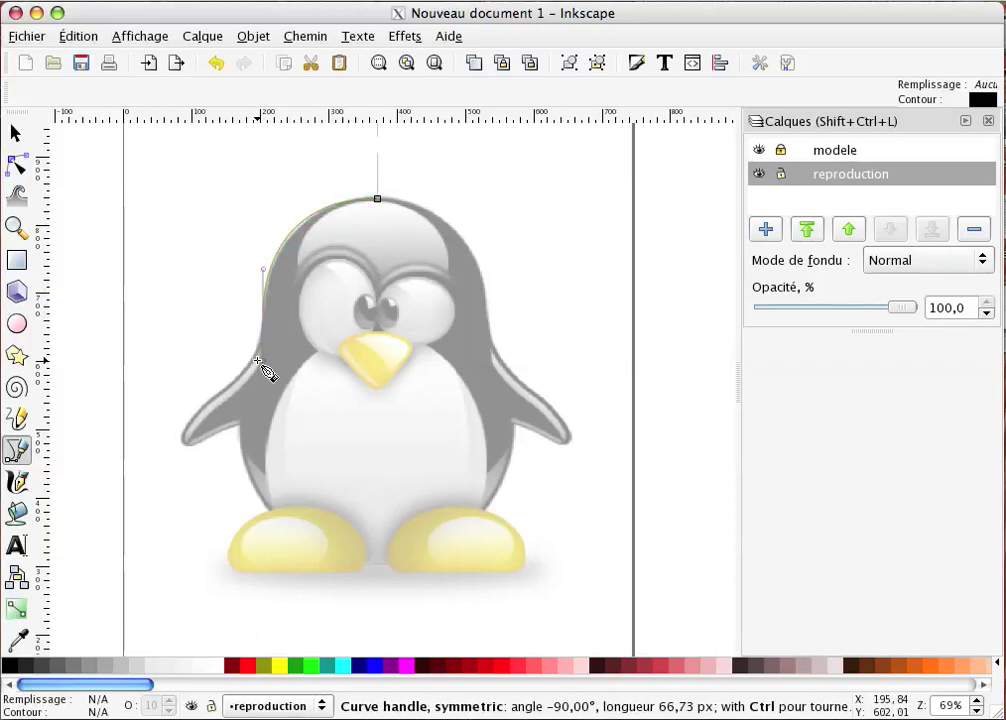
left_click_drag(258, 361, 258, 363)
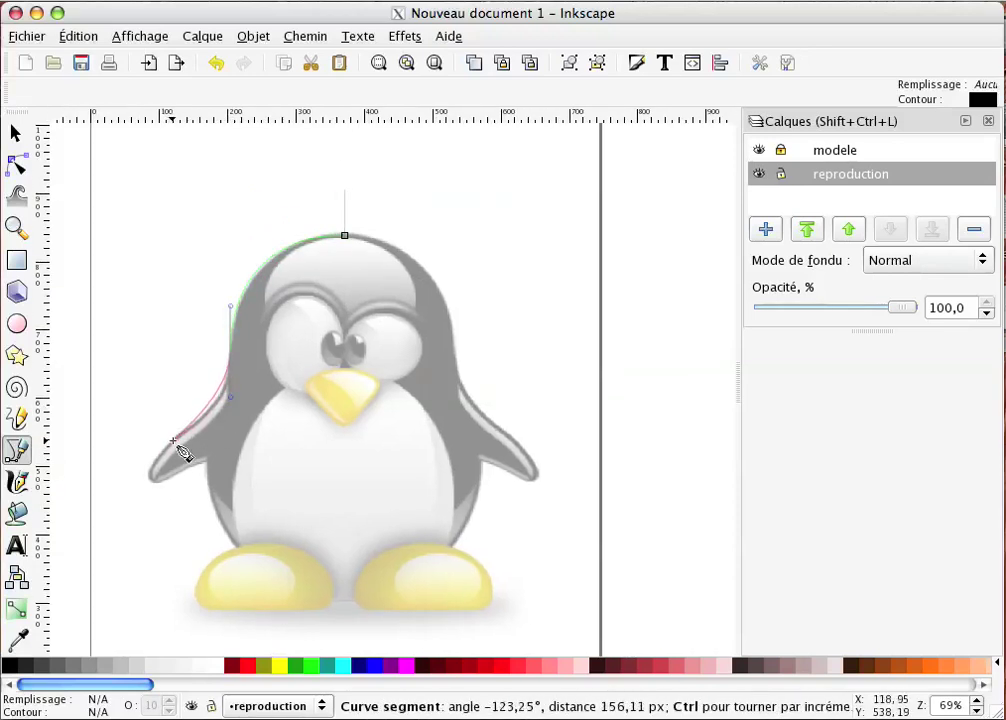
Step: Continue the curve around the left flipper to the bottom centre, then zoom on the flipper
left_click_drag(182, 436, 151, 458)
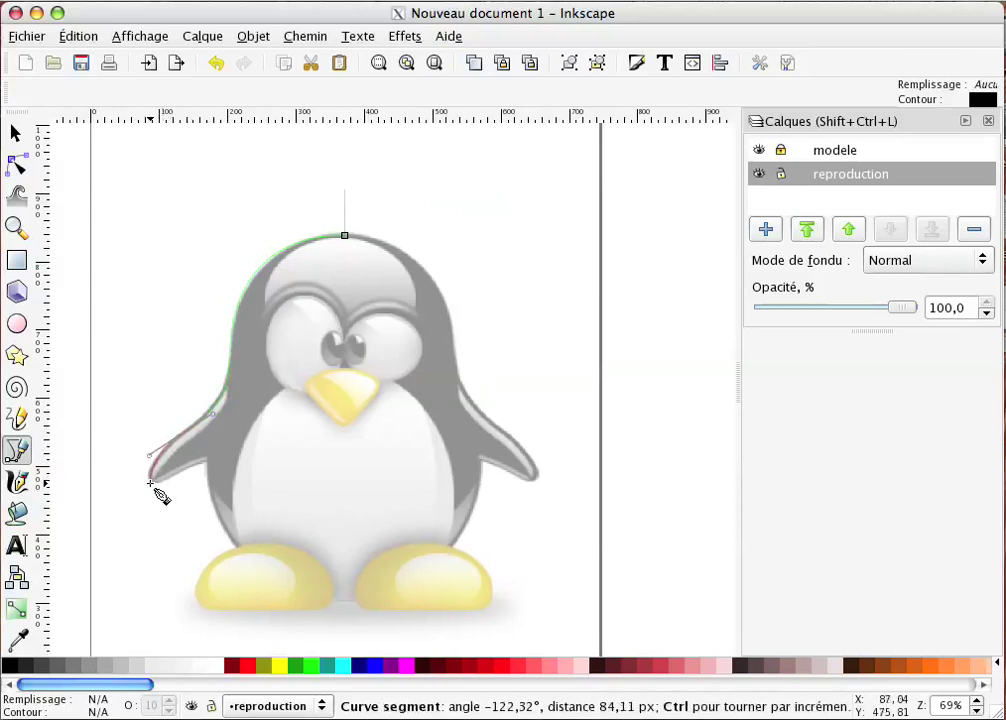
left_click_drag(149, 480, 158, 490)
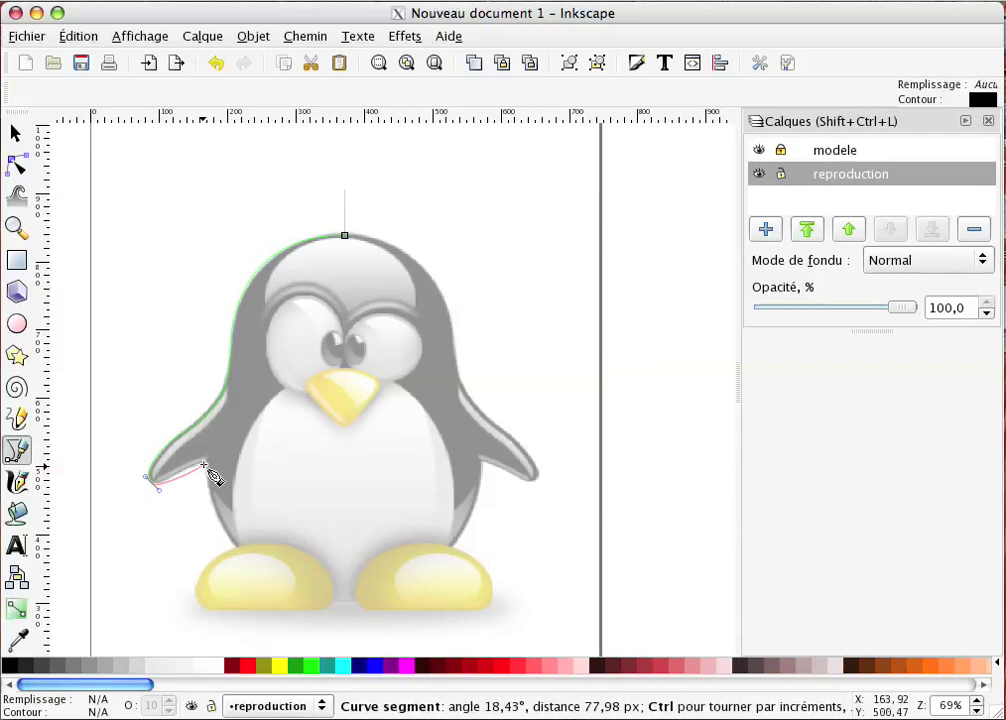
left_click_drag(207, 461, 207, 502)
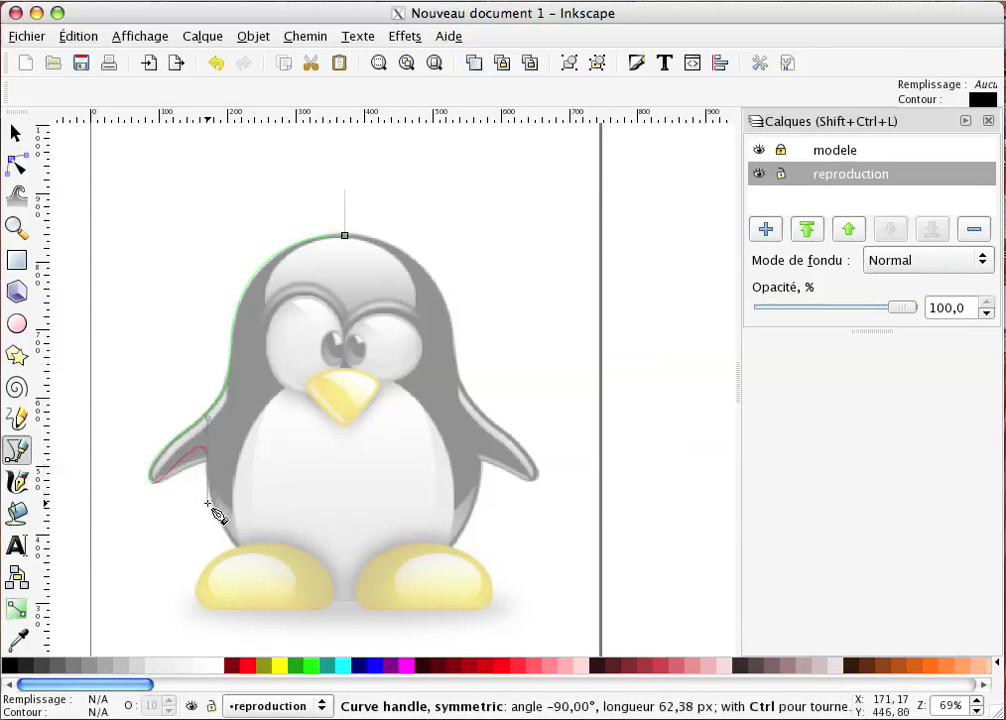
left_click_drag(208, 503, 208, 503)
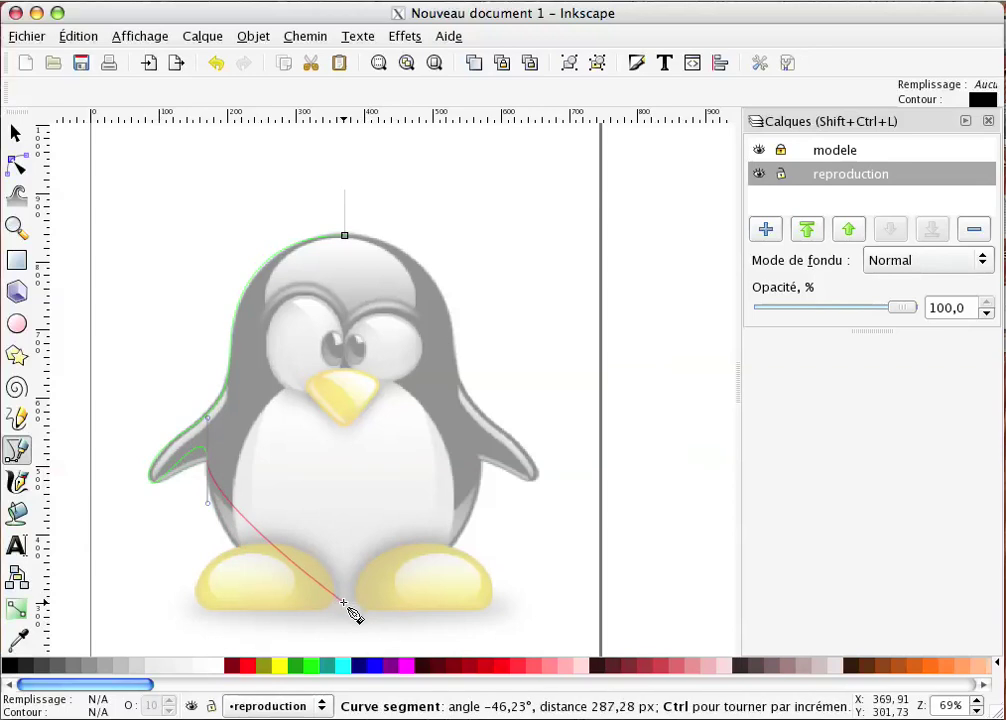
left_click_drag(343, 604, 450, 603)
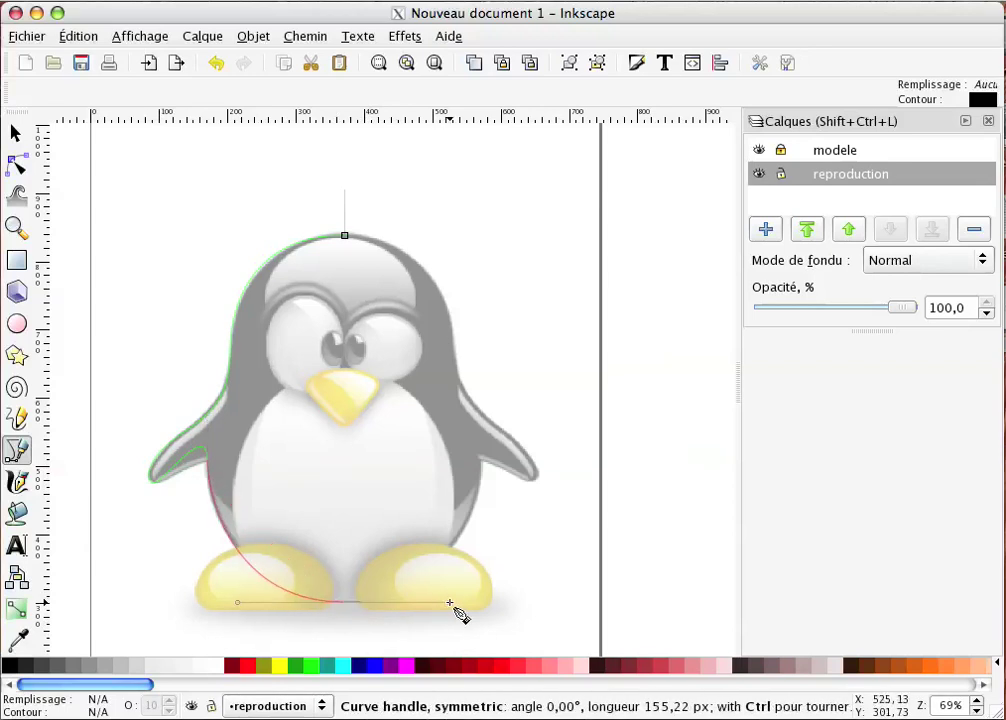
key("Return")
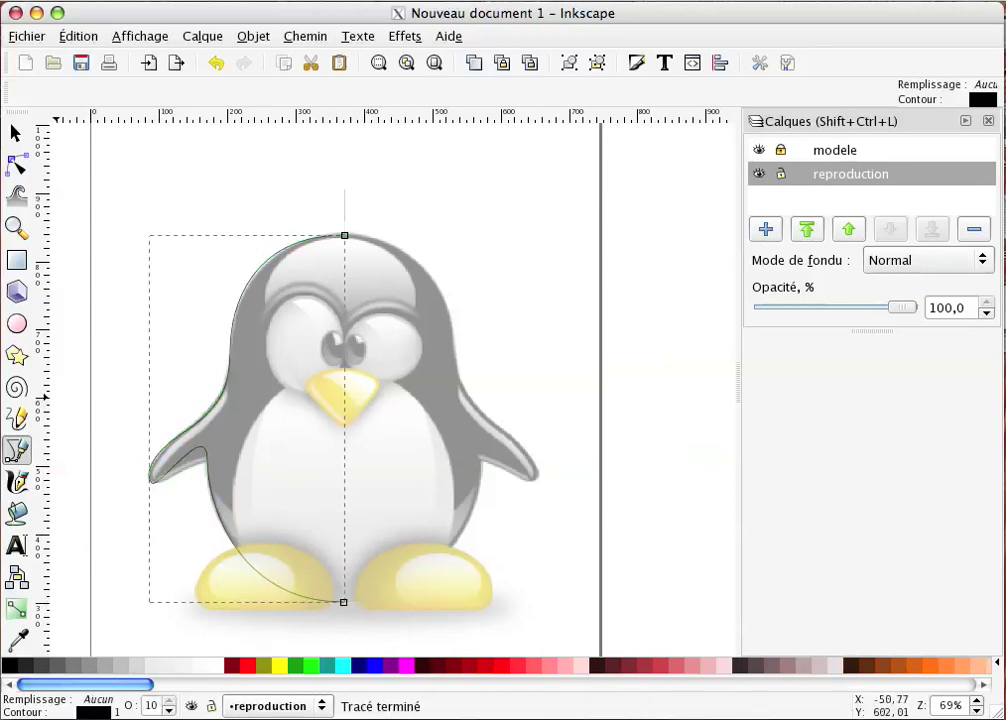
left_click(16, 228)
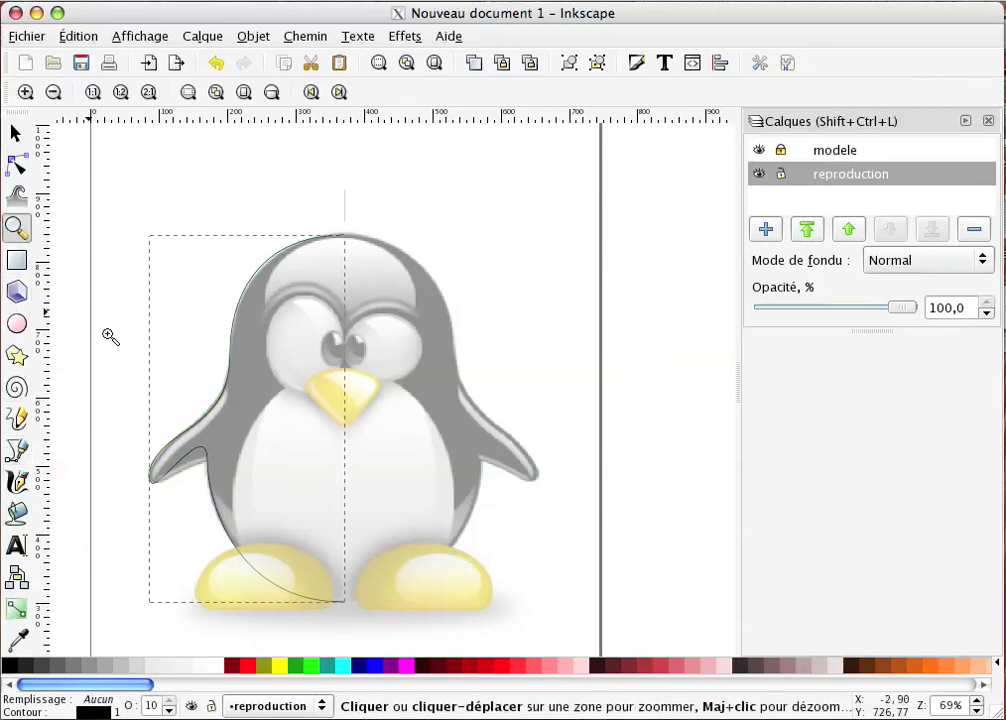
left_click_drag(130, 399, 428, 587)
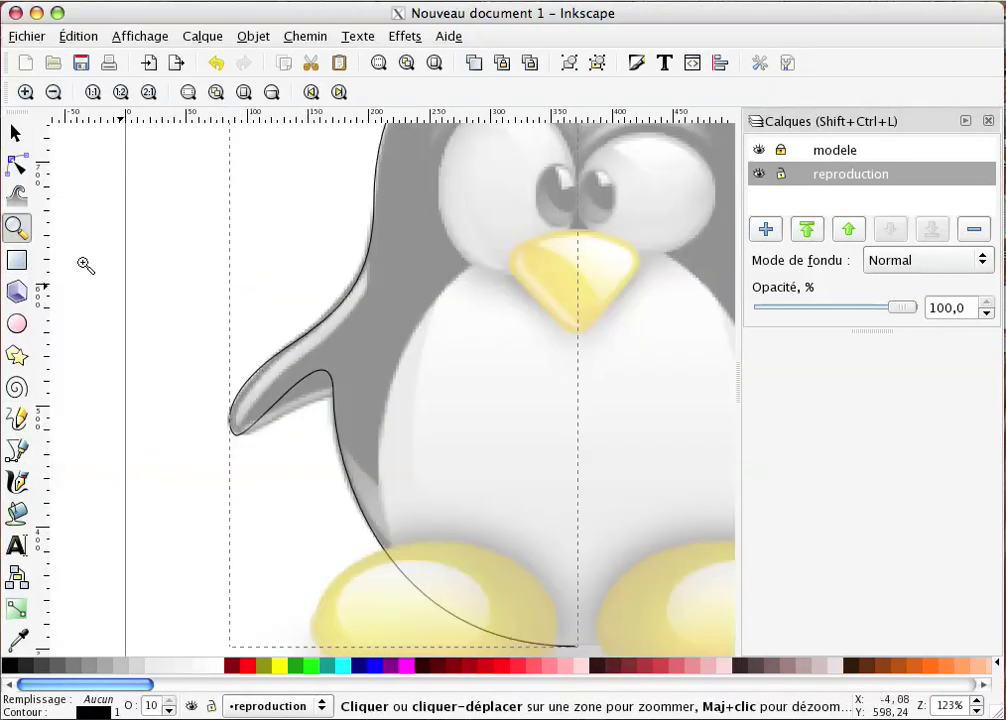
left_click(17, 166)
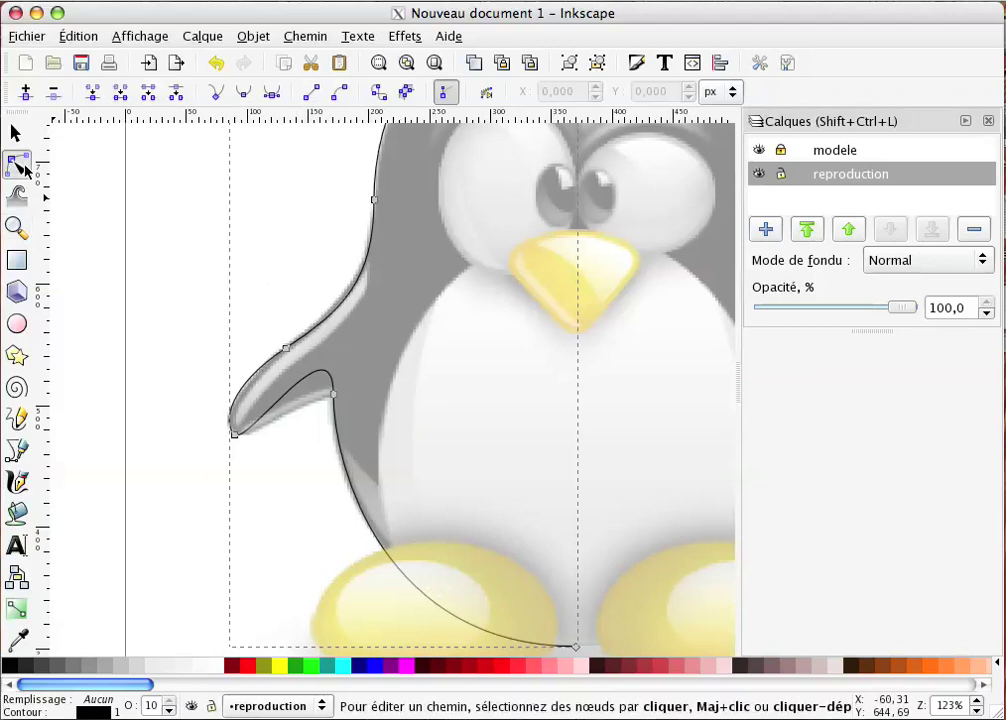
Step: Make the flipper's underside node a corner and reshape the curves below the flipper and at the bottom
left_click(333, 393)
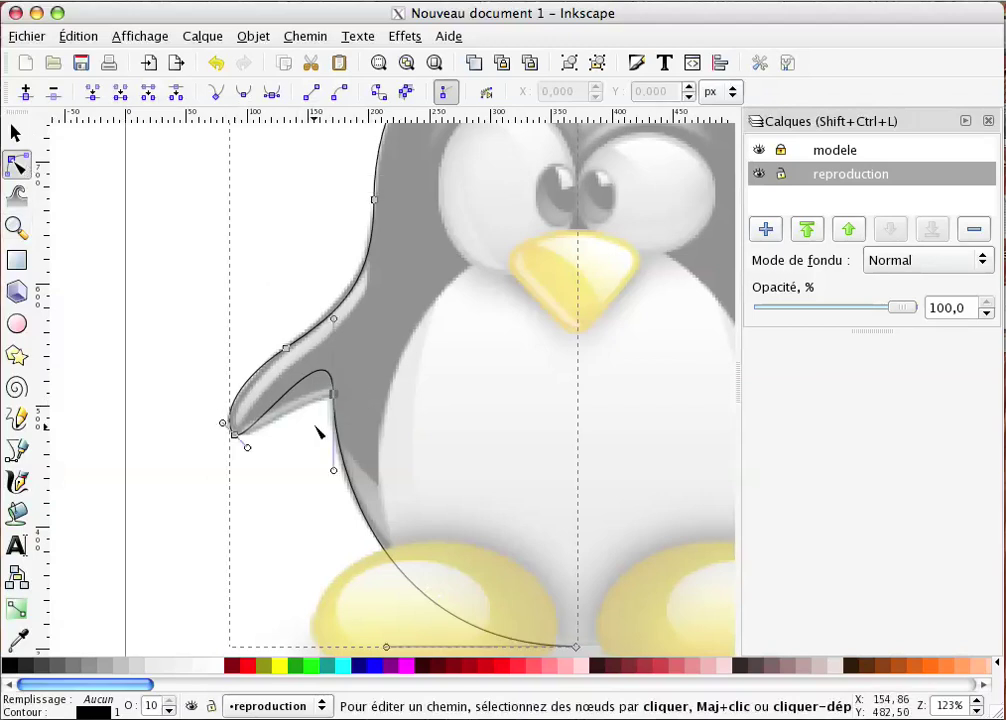
left_click(213, 91)
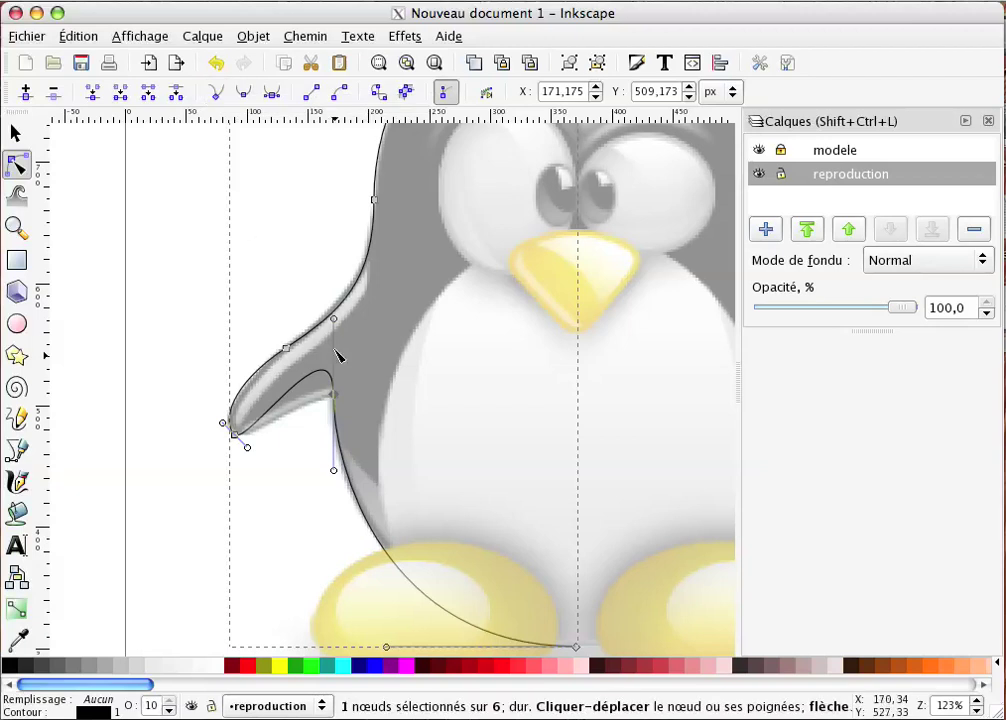
mouse_move(334, 319)
left_mouse_down()
mouse_move(294, 414)
mouse_move(291, 405)
left_mouse_up()
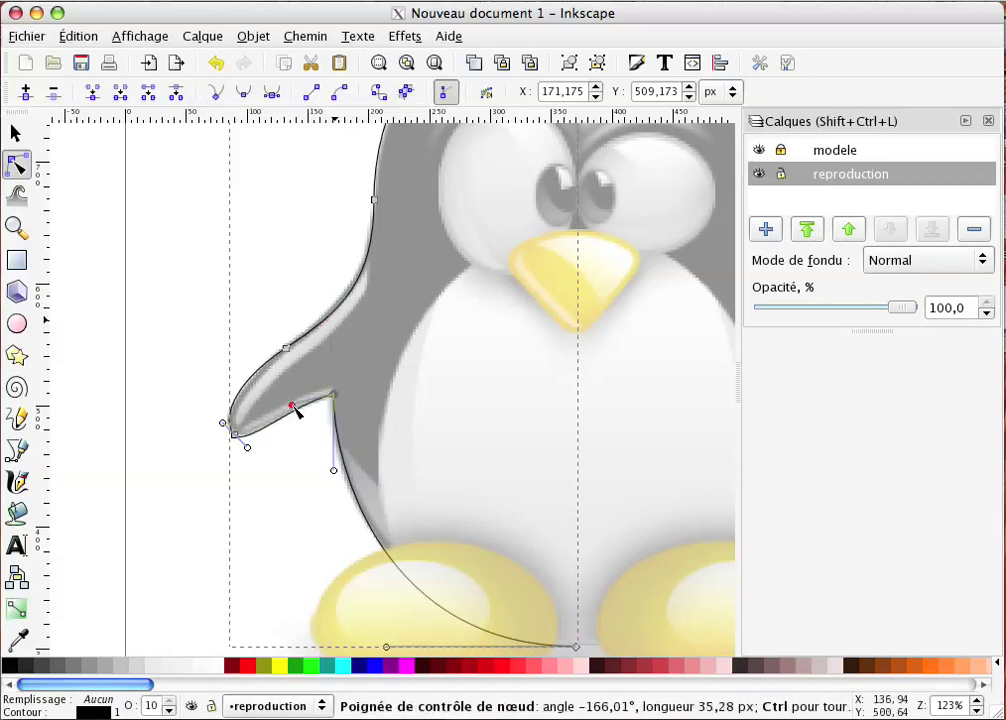
left_click_drag(333, 469, 335, 490)
left_click_drag(386, 648, 416, 647)
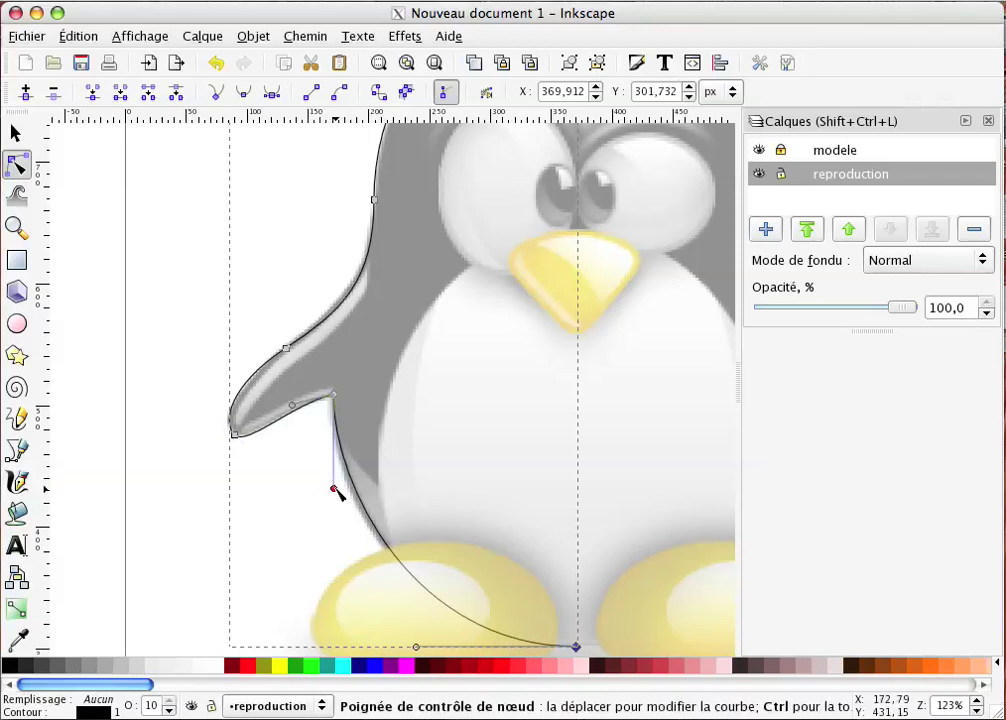
left_click_drag(333, 489, 333, 511)
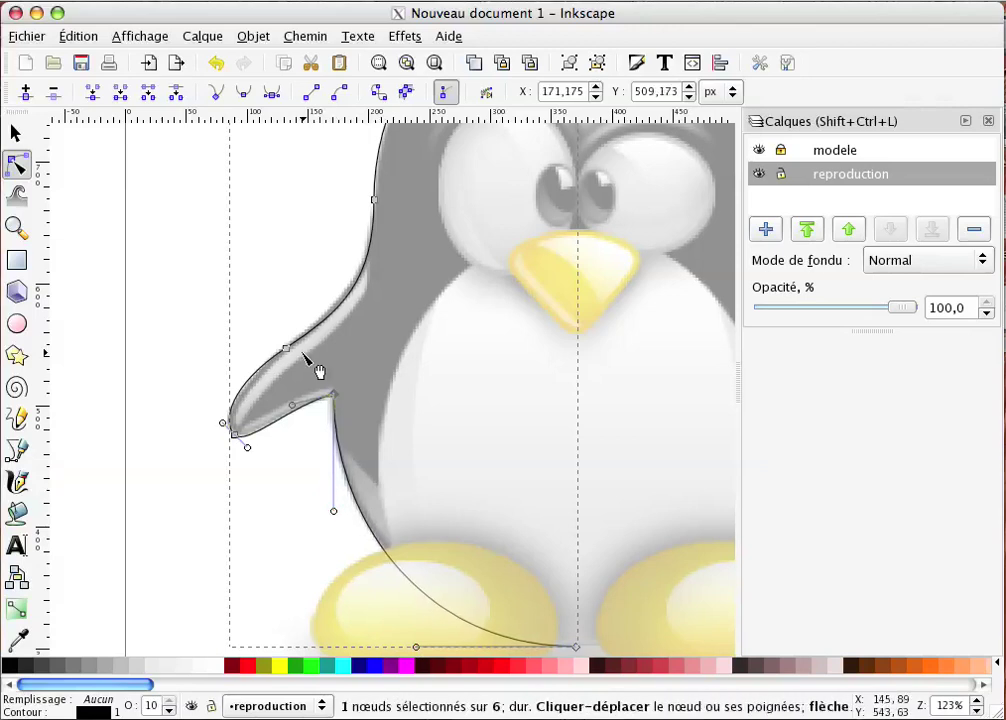
Step: Refine the flipper's upper edge and the head curve, then deselect the nodes
left_click(286, 349)
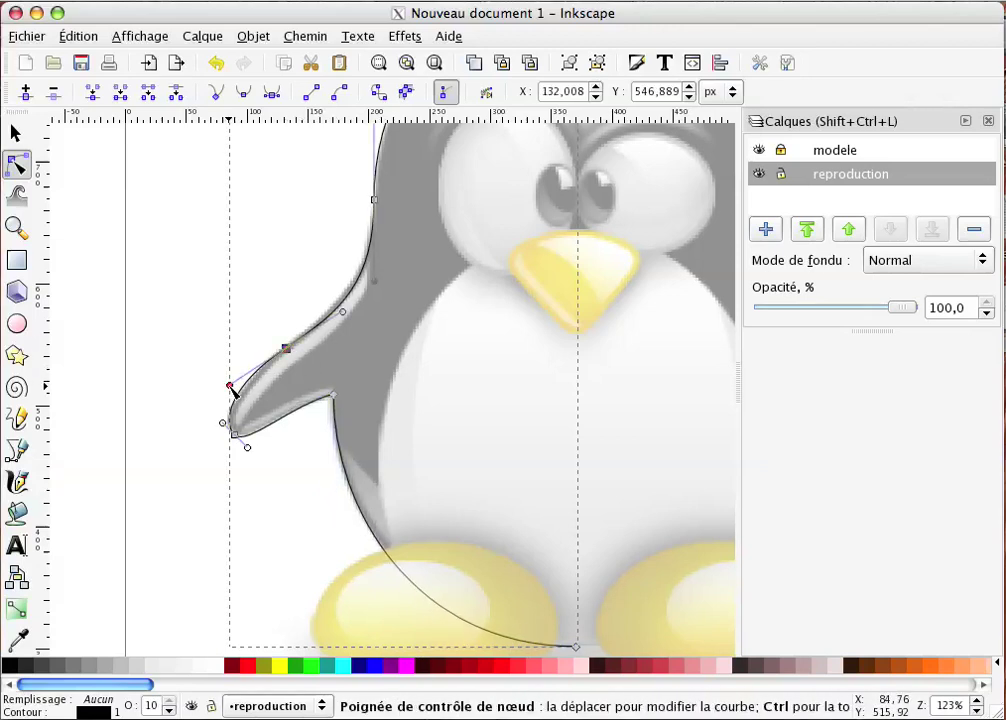
left_click_drag(233, 388, 236, 390)
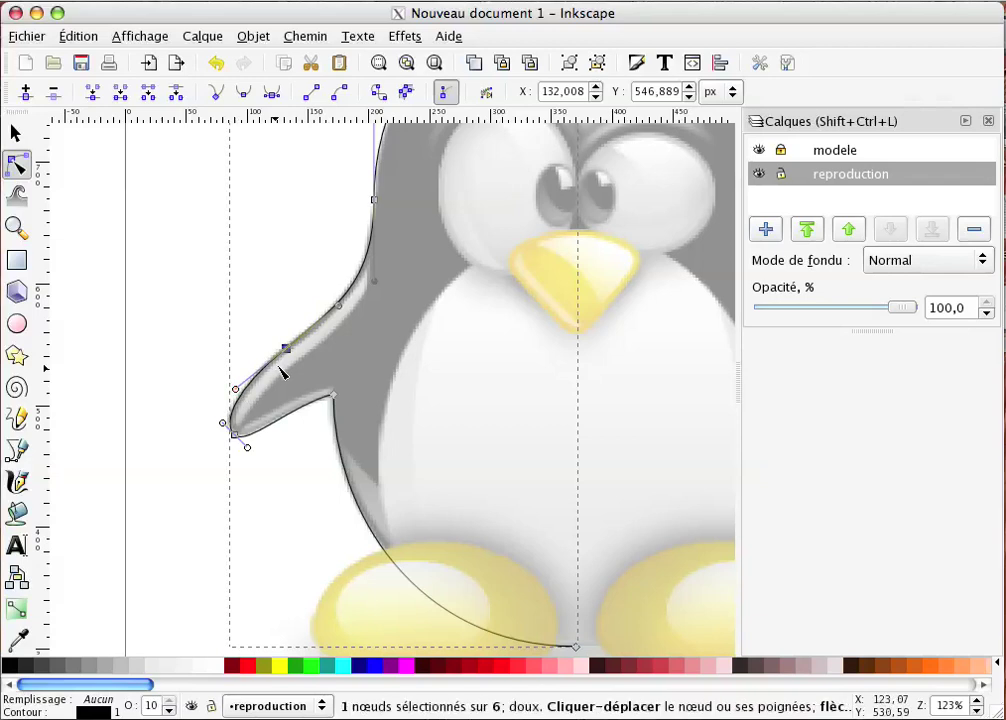
scroll(323, 377, "up", 5)
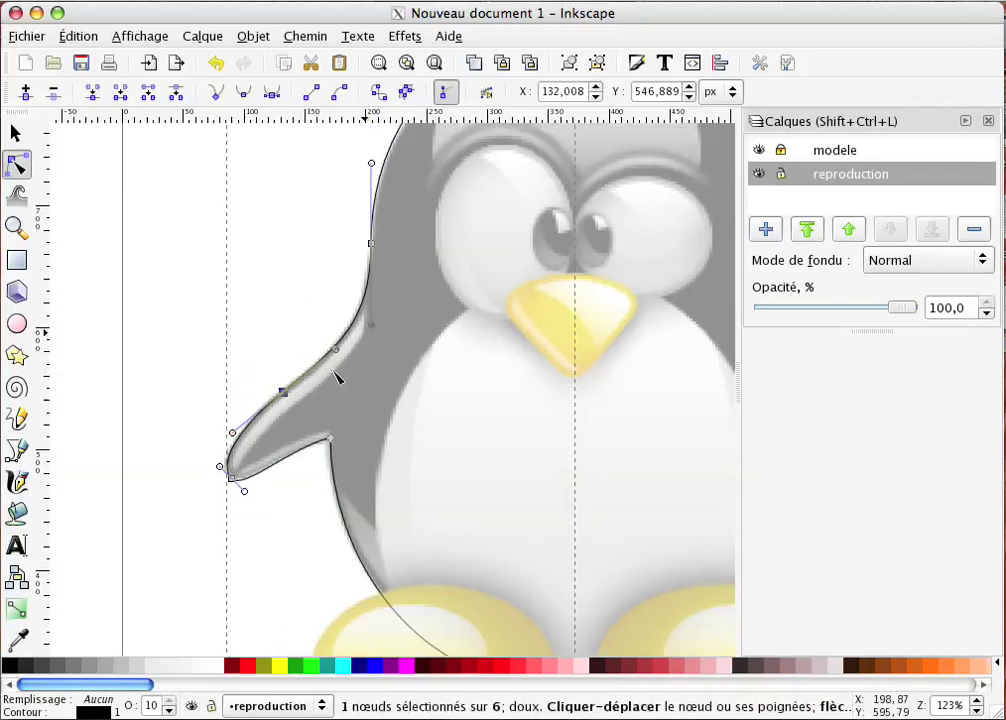
scroll(250, 372, "right", 4)
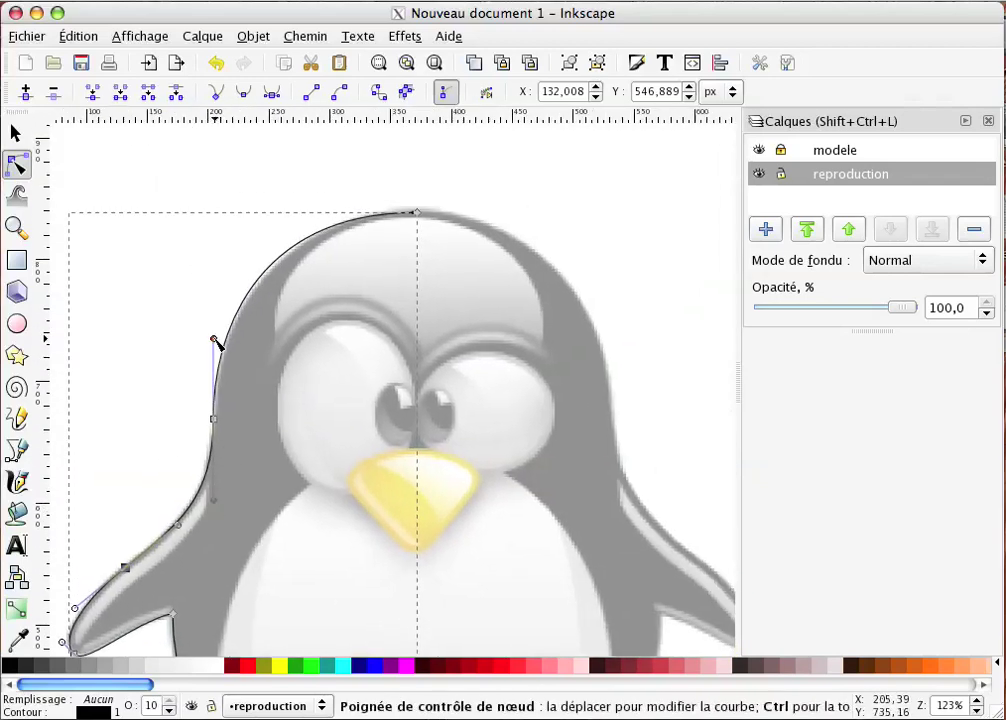
left_click_drag(221, 343, 224, 341)
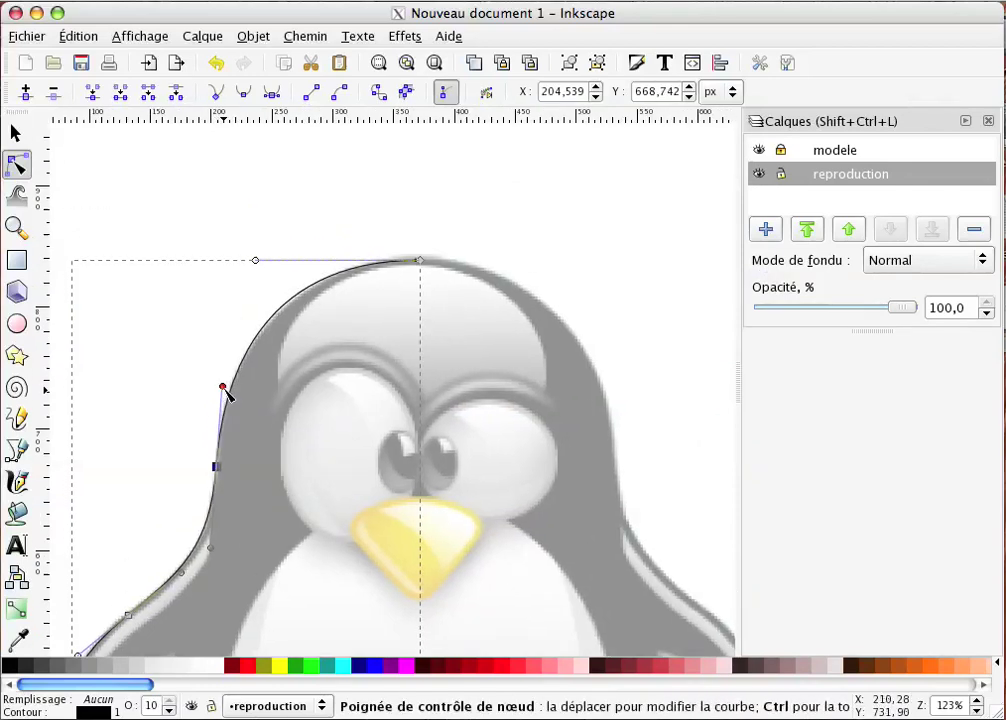
key("Escape")
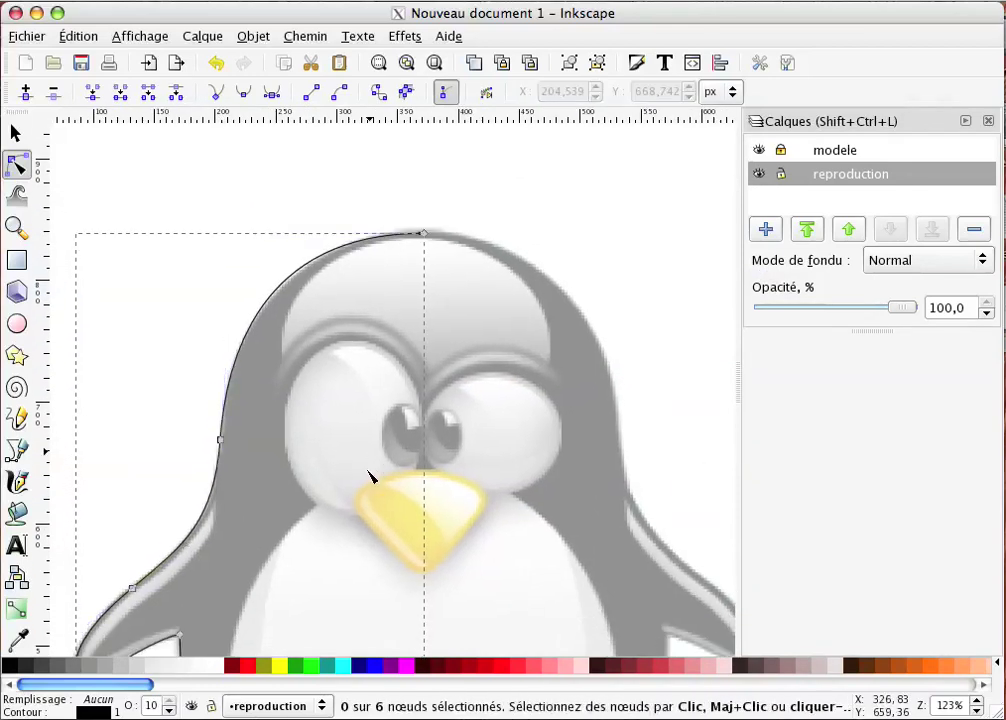
scroll(370, 457, "down", 4)
scroll(366, 258, "down", 2)
scroll(260, 312, "up", 3)
left_click(17, 323)
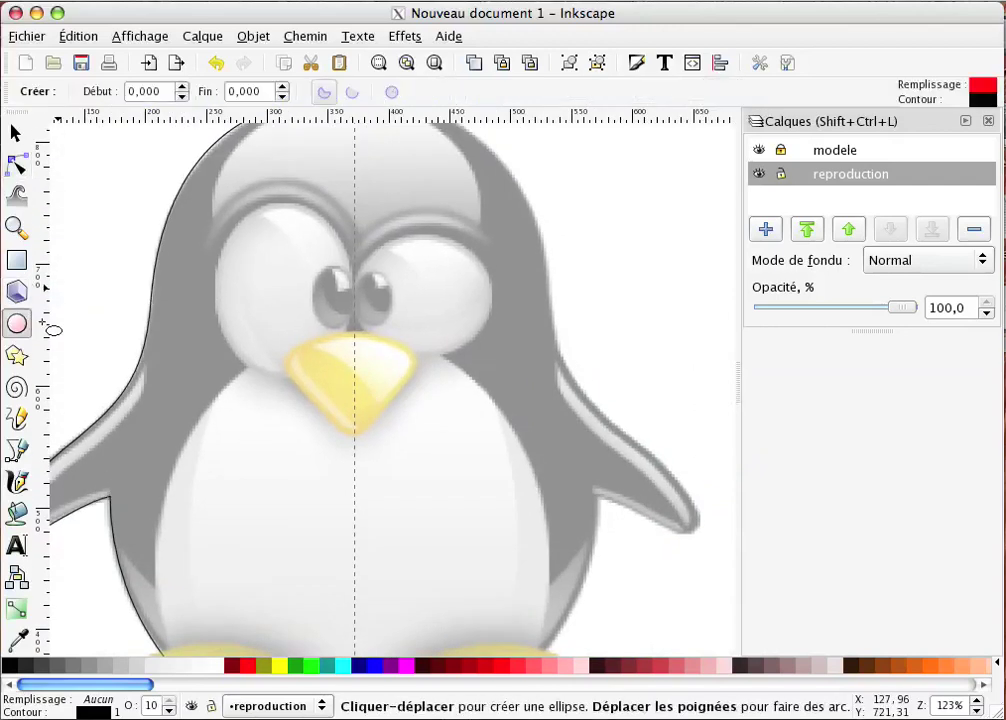
Step: Draw an ellipse over the penguin's left eye and fit it to cover the whole eye
left_click_drag(222, 222, 358, 387)
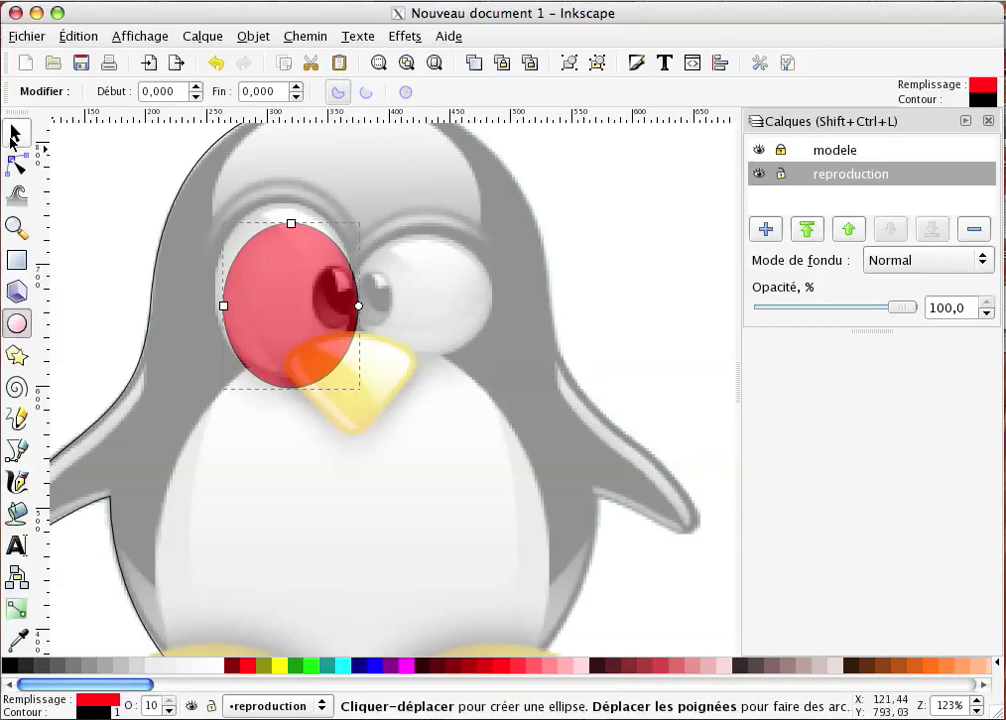
left_click(15, 133)
left_click(346, 315)
left_click_drag(275, 304, 269, 302)
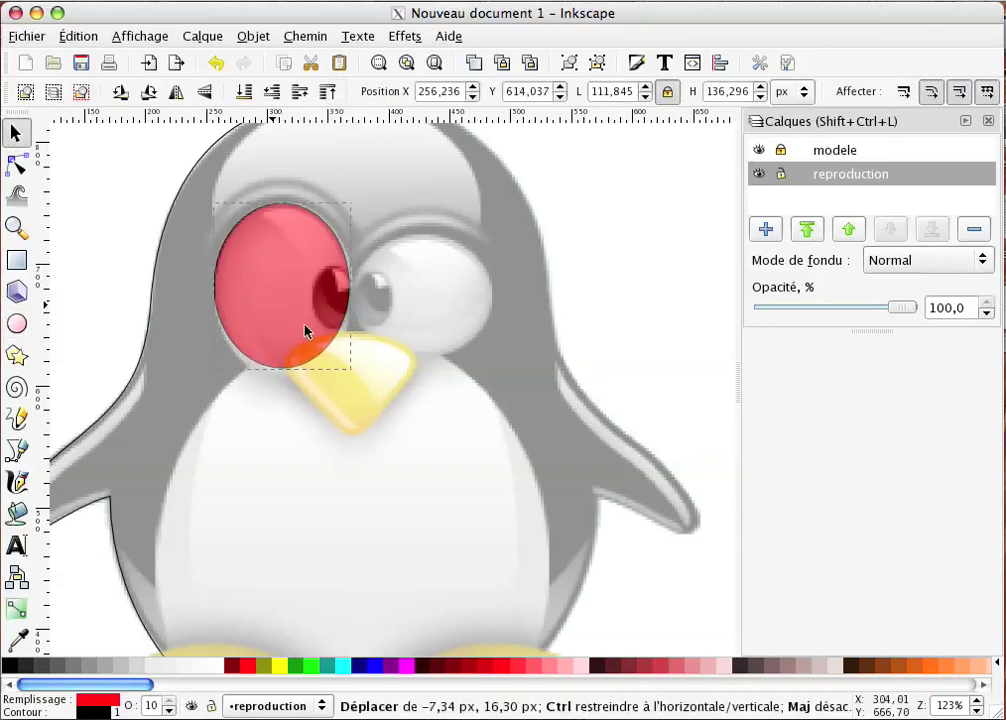
left_click(269, 325)
left_click_drag(358, 380, 363, 384)
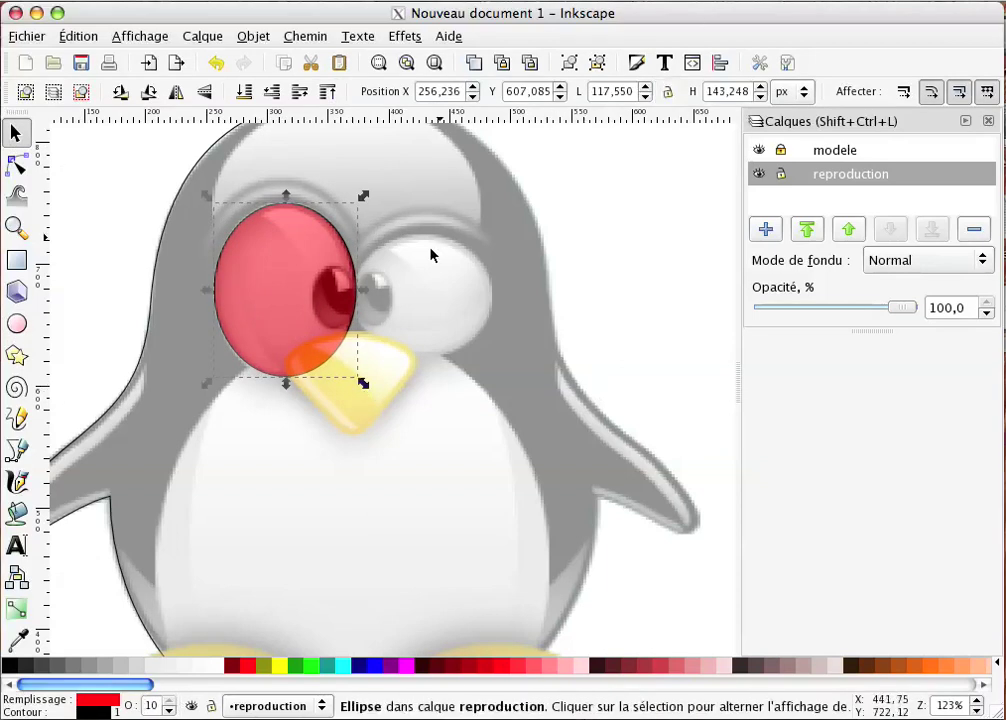
left_click(294, 290)
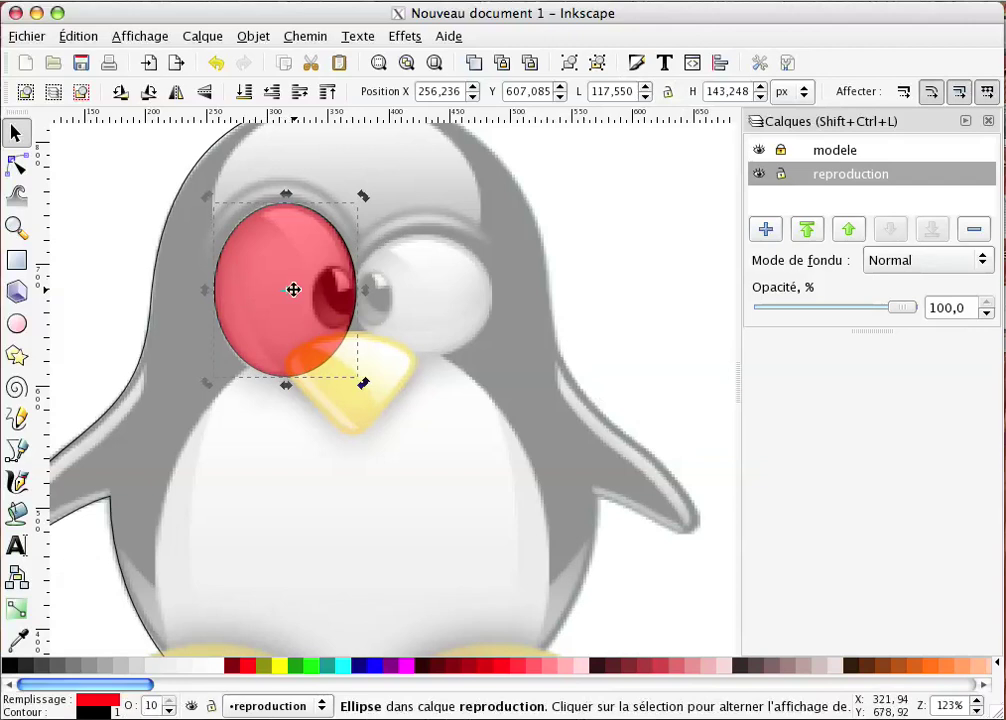
left_click_drag(293, 290, 301, 291)
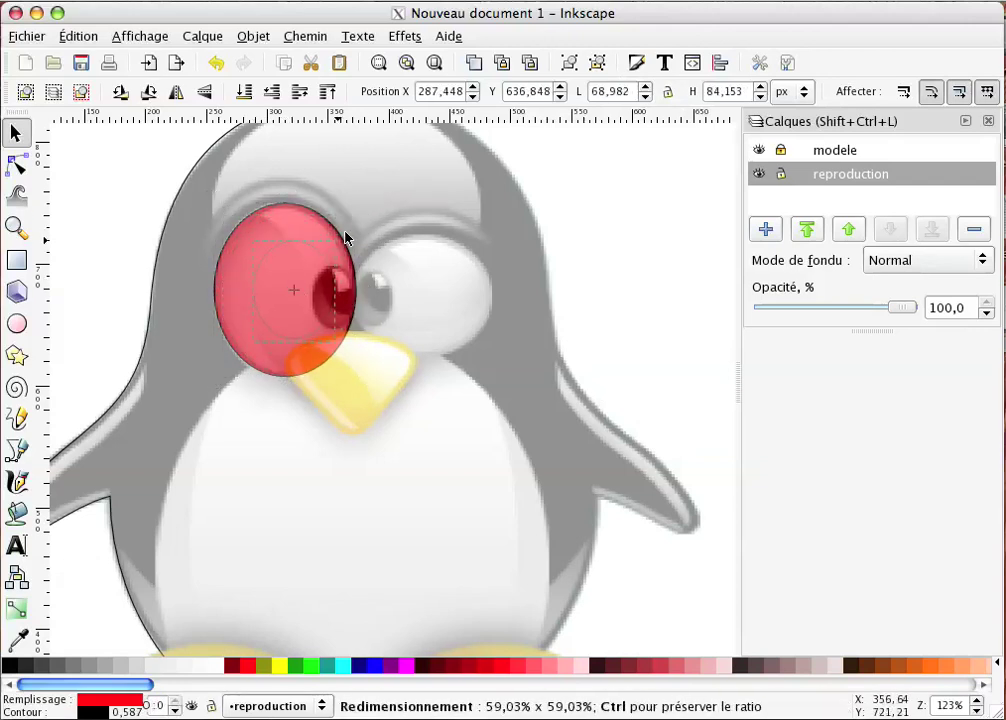
Step: Fit a smaller ellipse onto the pupil and remove the fill from both eye ellipses
left_click_drag(365, 210, 328, 222)
left_click_drag(303, 276, 348, 293)
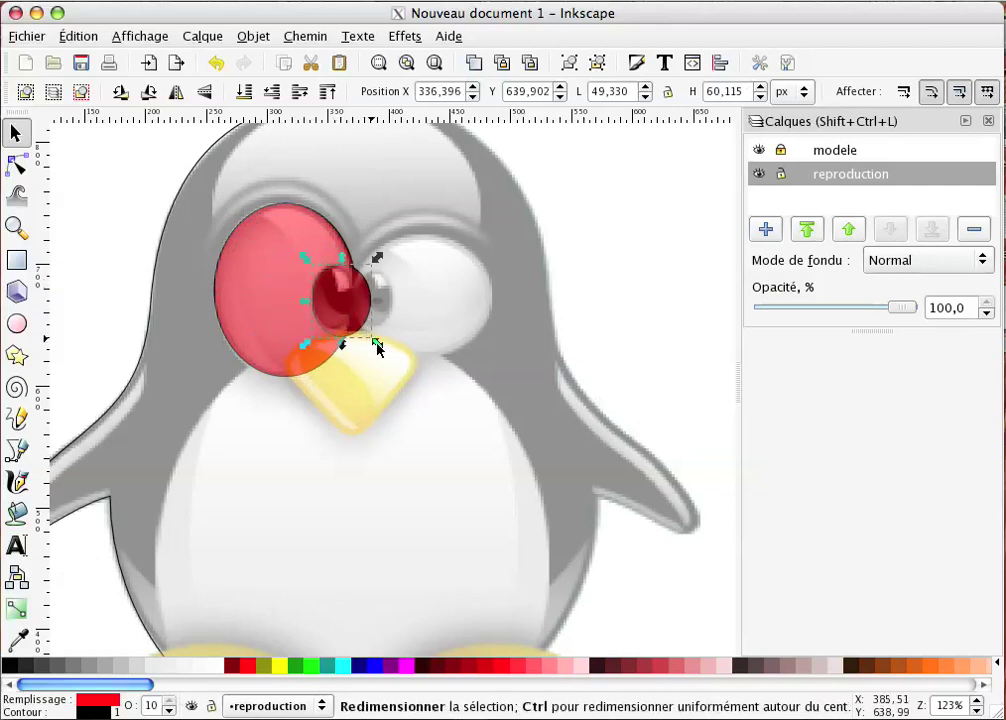
left_click_drag(379, 350, 362, 339)
left_click(278, 269, "shift")
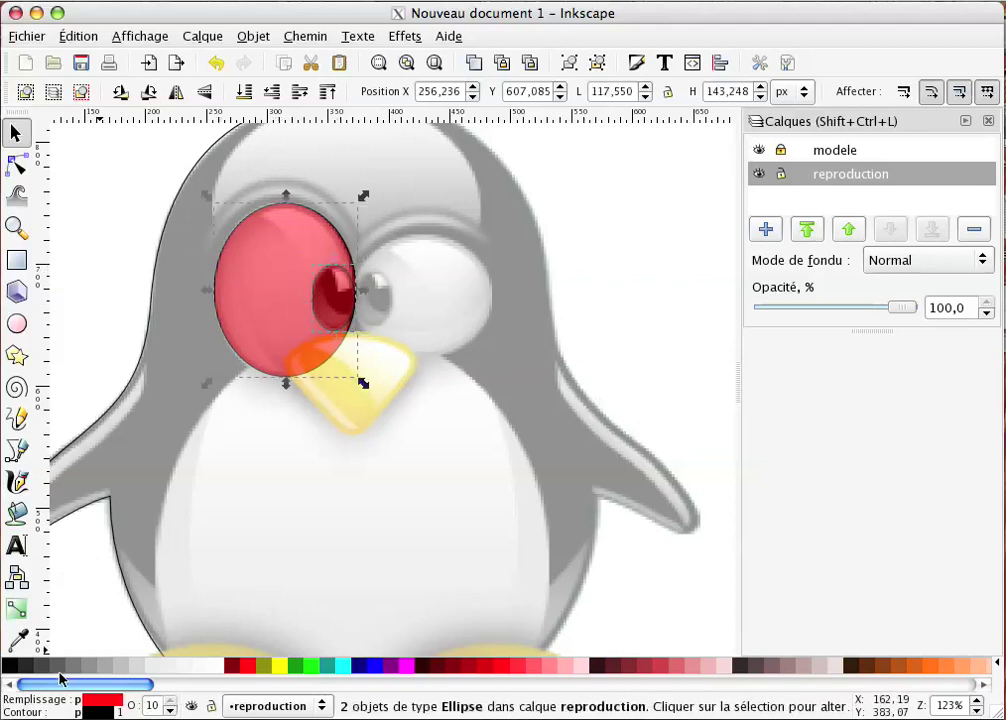
middle_click(106, 701)
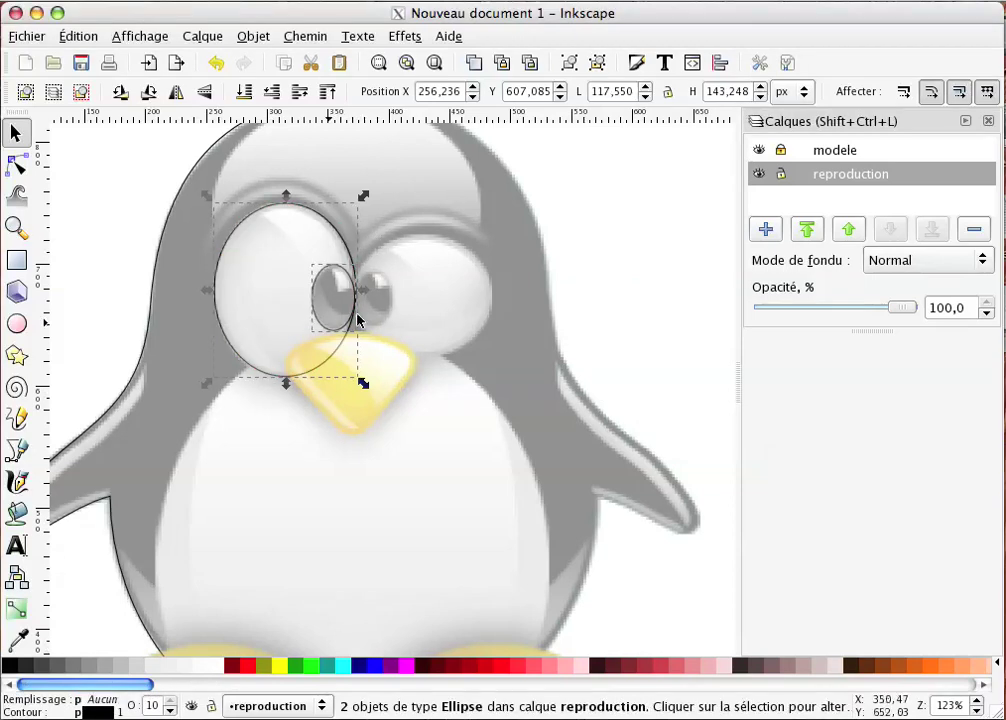
scroll(417, 421, "down", 1)
scroll(417, 421, "down", 5)
scroll(417, 421, "up", 5)
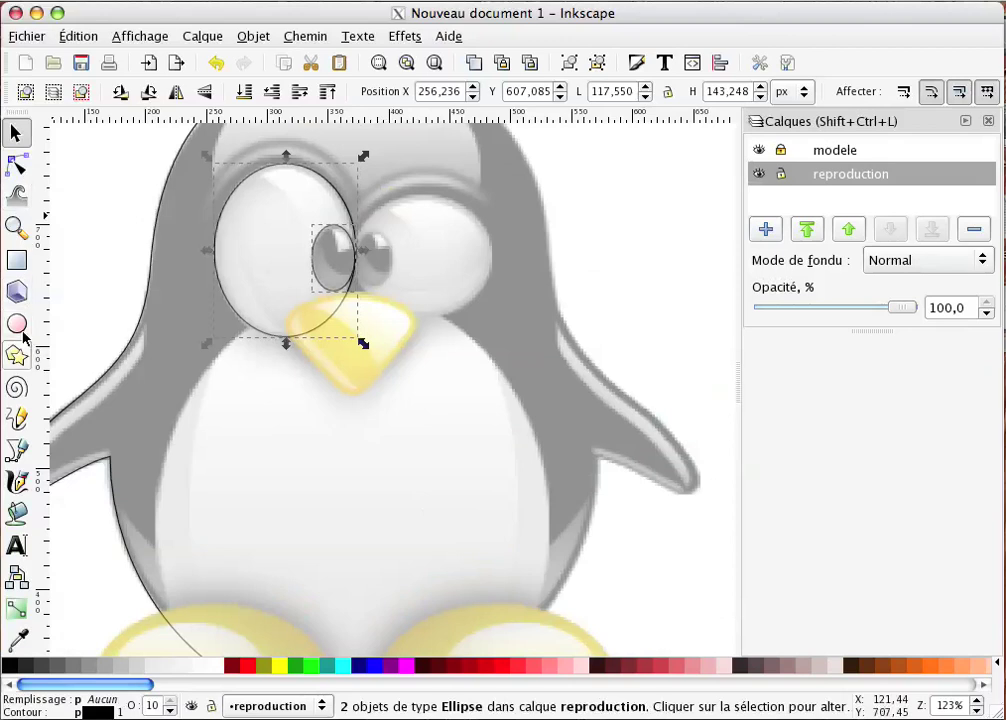
Step: Trace the beak's left edge from its top down to the lower tip with a Bezier path
left_click(16, 450)
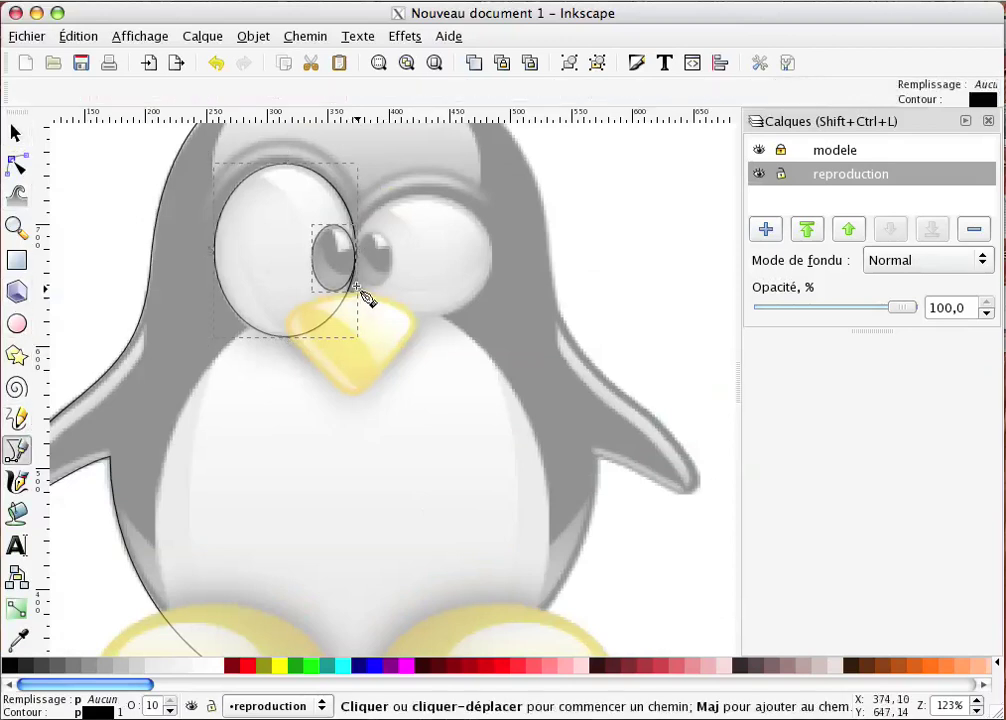
mouse_move(354, 294)
left_mouse_down()
mouse_move(278, 293)
mouse_move(292, 344)
left_mouse_up()
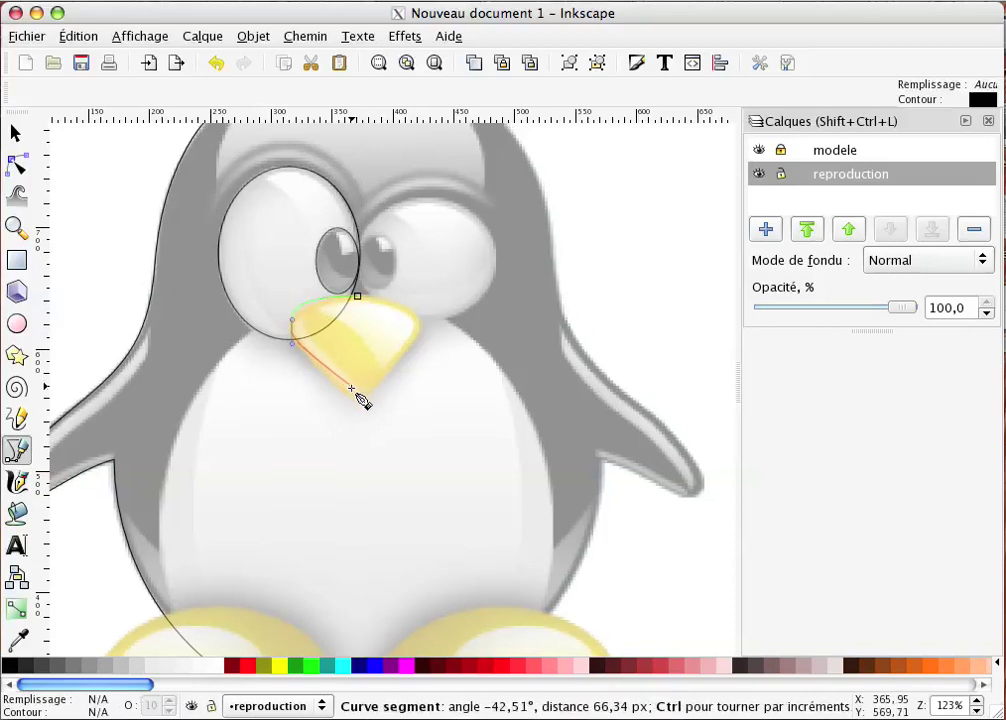
left_click_drag(356, 399, 382, 398)
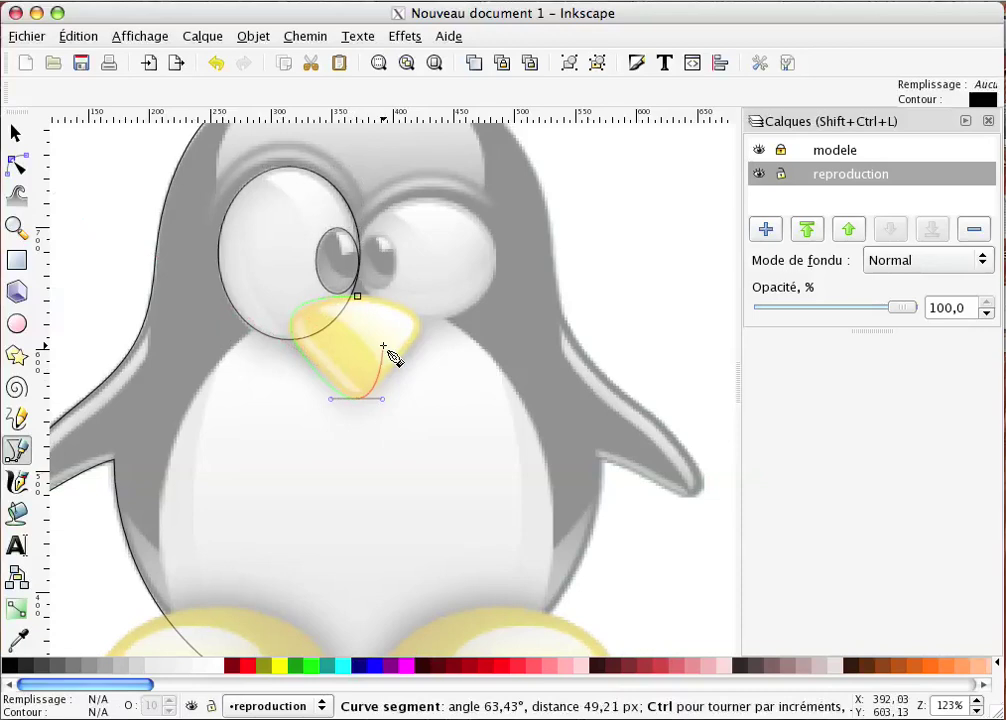
key("Return")
Step: Adjust the beak path's handles at its top-left and bottom tip to match the model
left_click(16, 164)
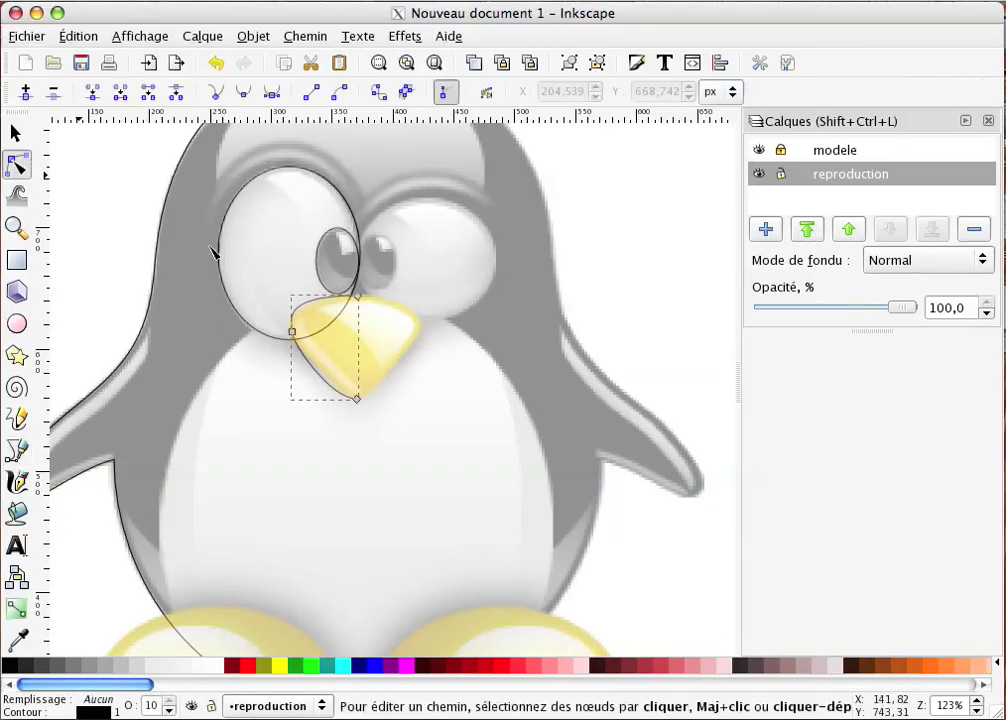
left_click(291, 331)
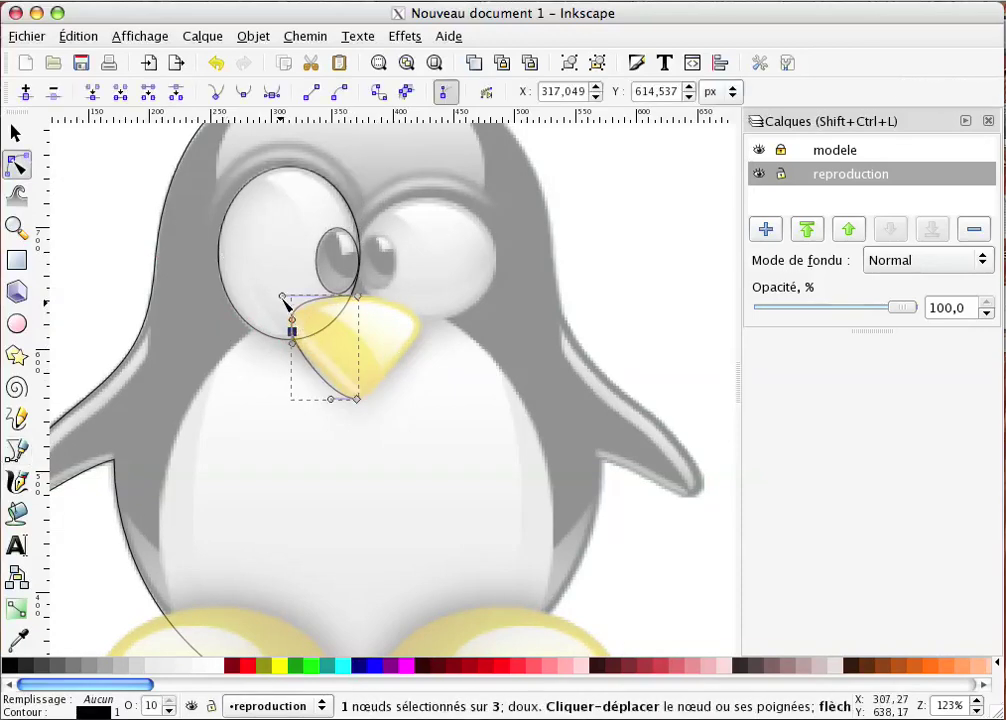
mouse_move(284, 297)
left_mouse_down()
mouse_move(300, 350)
mouse_move(295, 337)
left_mouse_up()
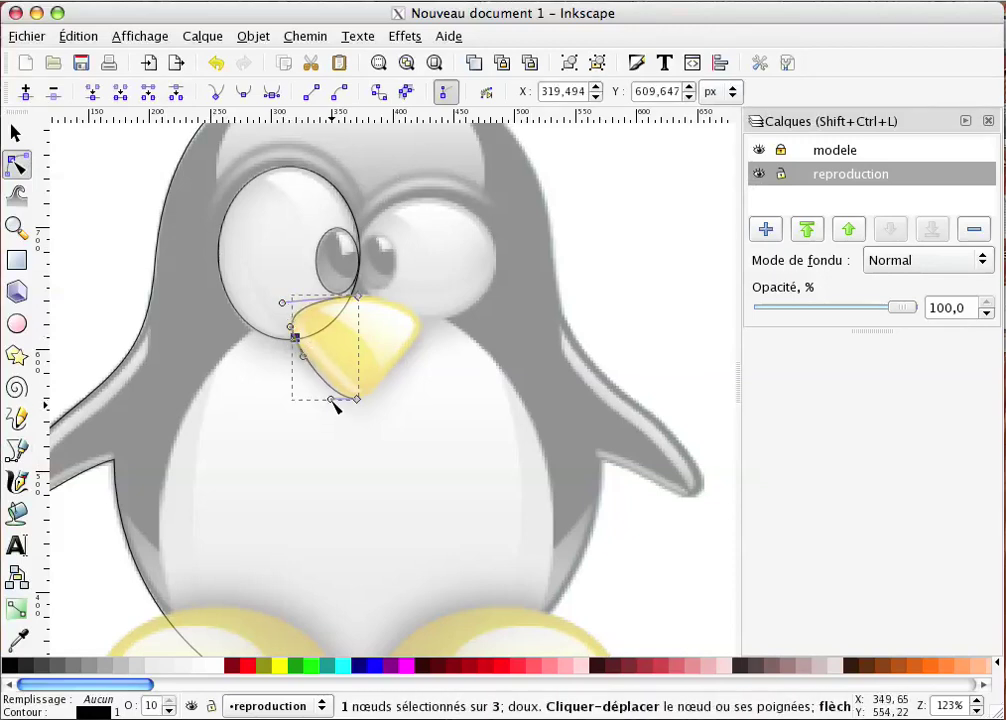
left_click_drag(331, 399, 333, 400)
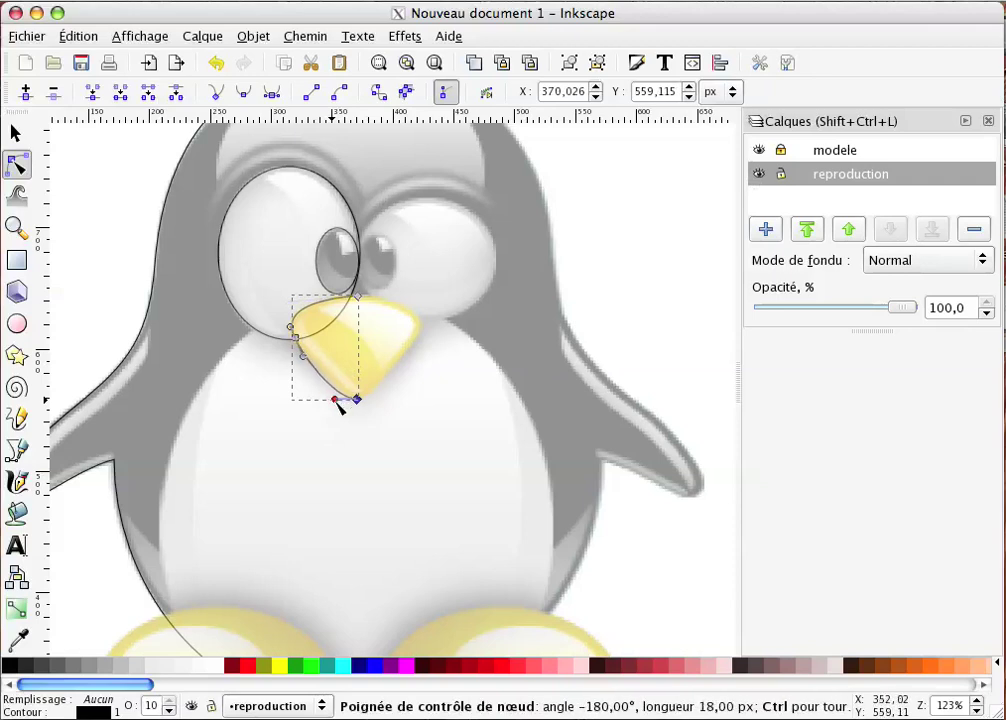
mouse_move(336, 400)
left_mouse_down()
mouse_move(527, 585)
mouse_move(337, 404)
mouse_move(346, 405)
left_mouse_up()
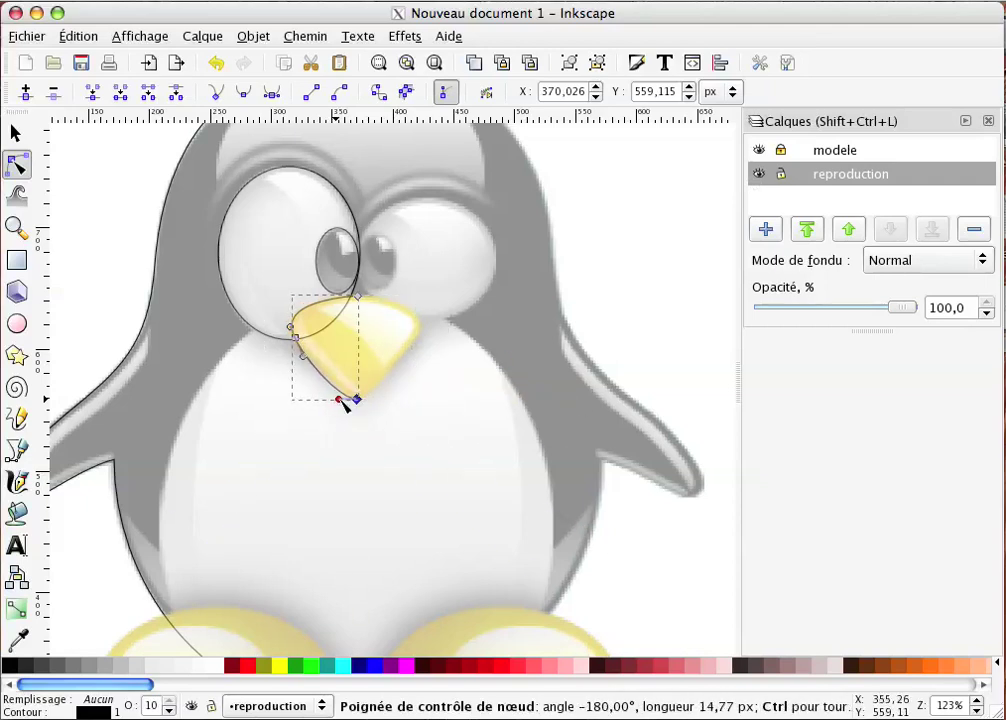
scroll(312, 427, "down", 5)
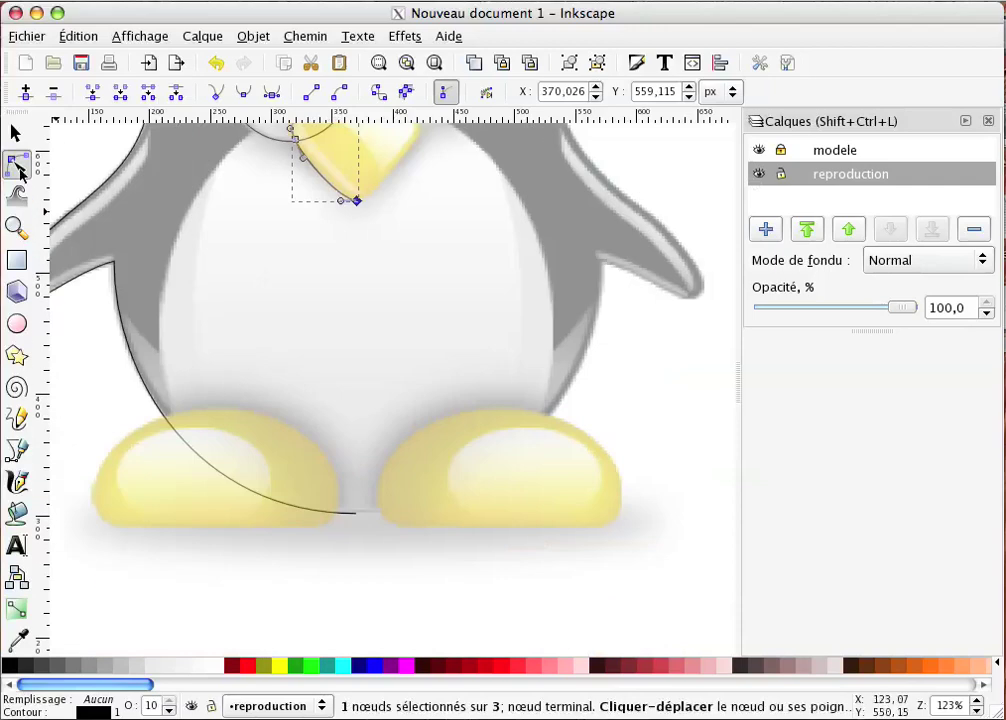
Step: Outline the left foot with a closed Bezier path: curved top, left edge, flat bottom
left_click(16, 450)
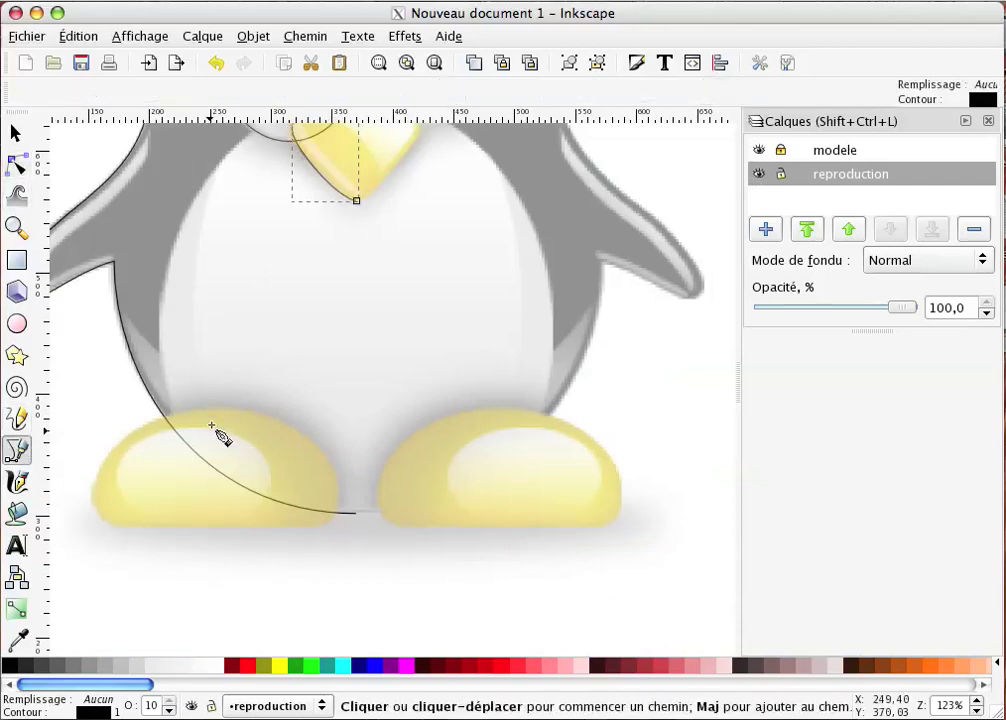
left_click_drag(219, 409, 105, 409)
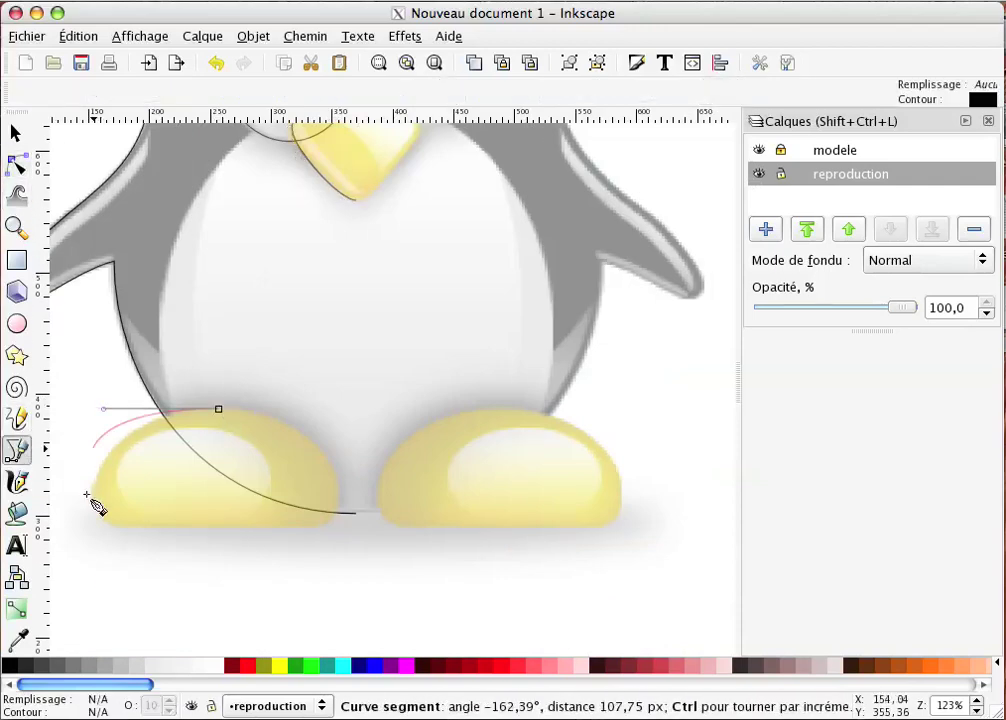
left_click_drag(95, 502, 100, 518)
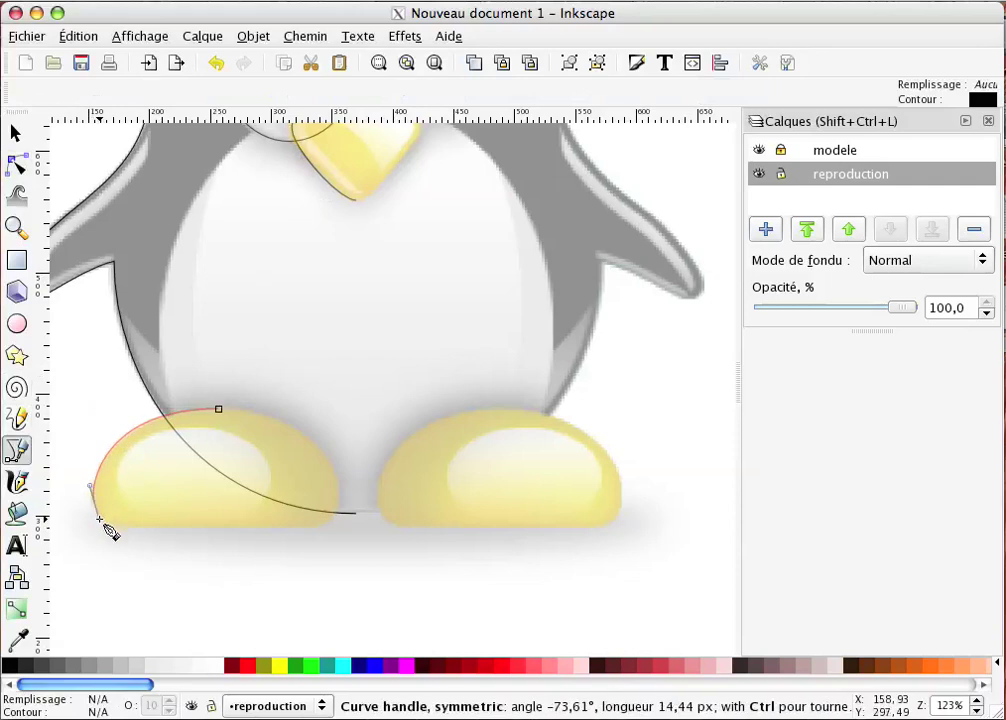
left_click(327, 523)
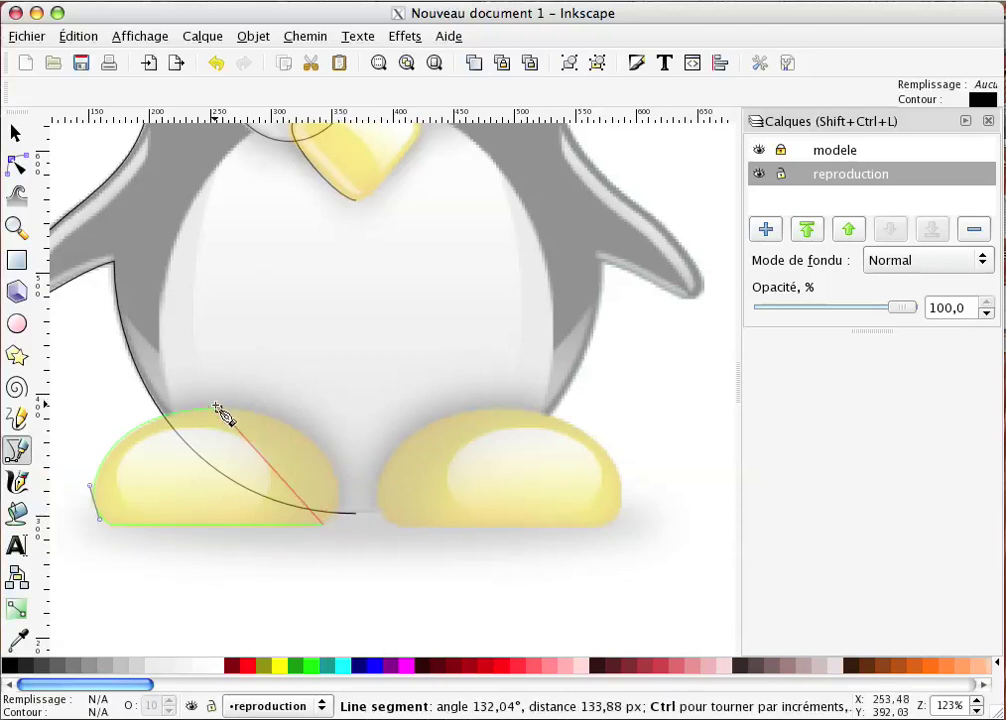
left_click_drag(218, 409, 110, 408)
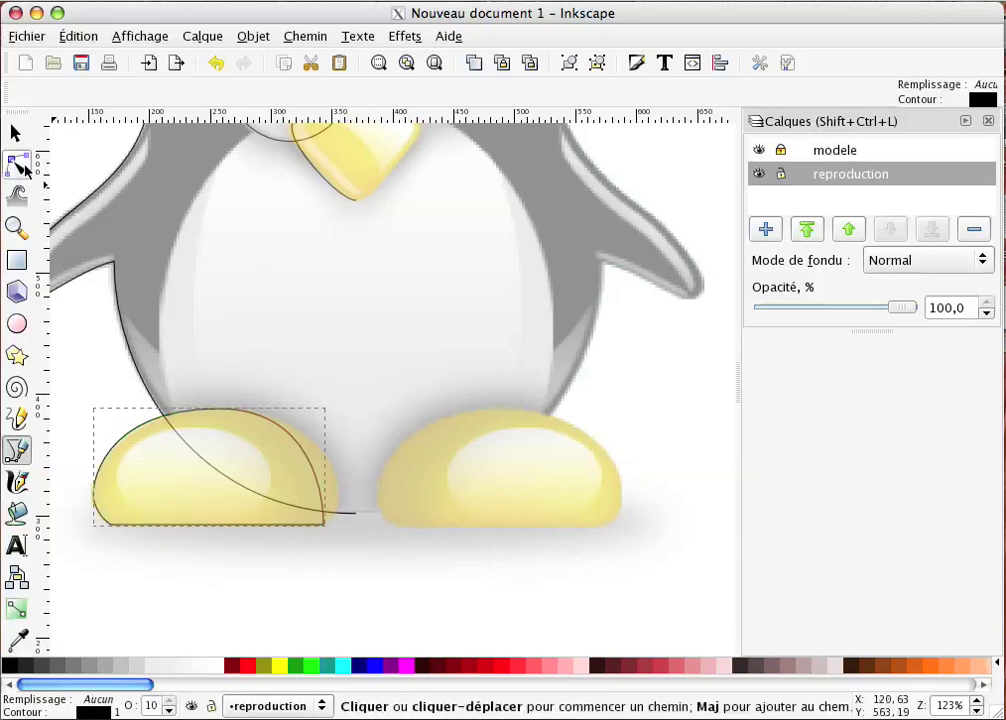
Step: Reshape the foot's bottom-right node as a corner and straighten the bottom edge
left_click(14, 163)
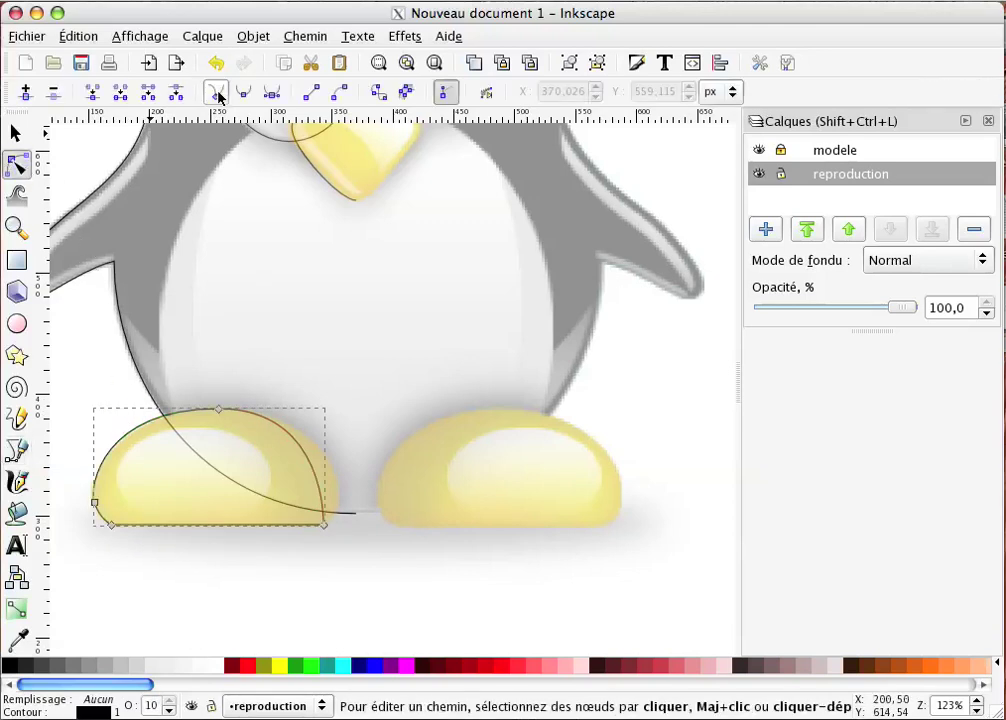
left_click(321, 533)
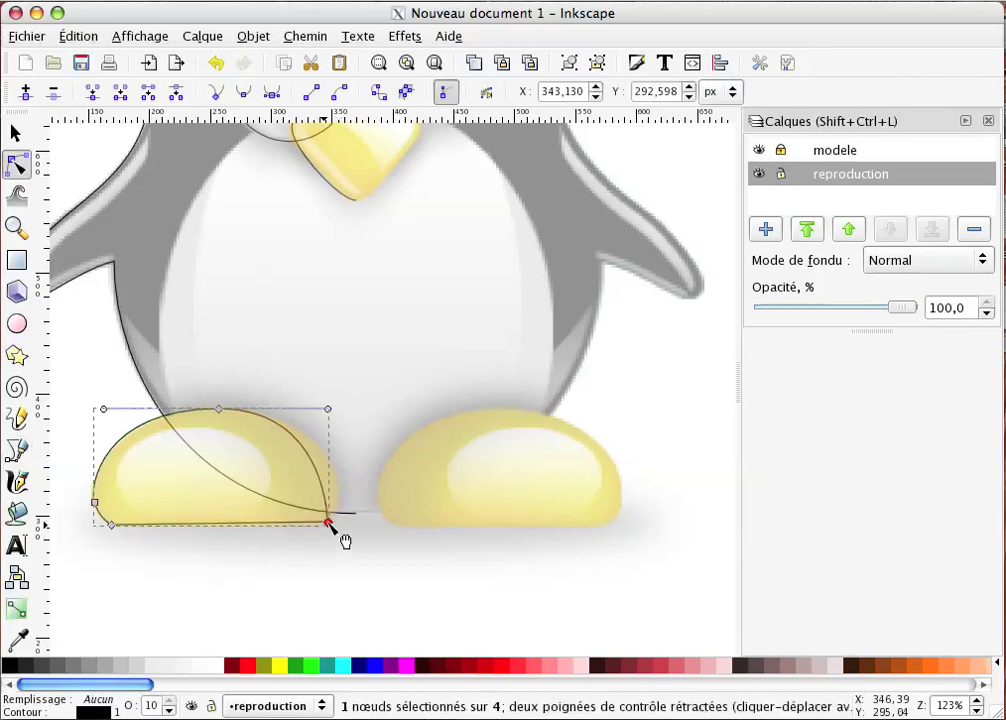
left_click(271, 91)
left_click_drag(346, 474, 361, 490)
left_click(217, 93)
mouse_move(287, 559)
left_mouse_down()
mouse_move(261, 533)
mouse_move(272, 536)
left_mouse_up()
Step: Delete the extra lower-left node and make the top node symmetric with a rounded curve
left_click(95, 504)
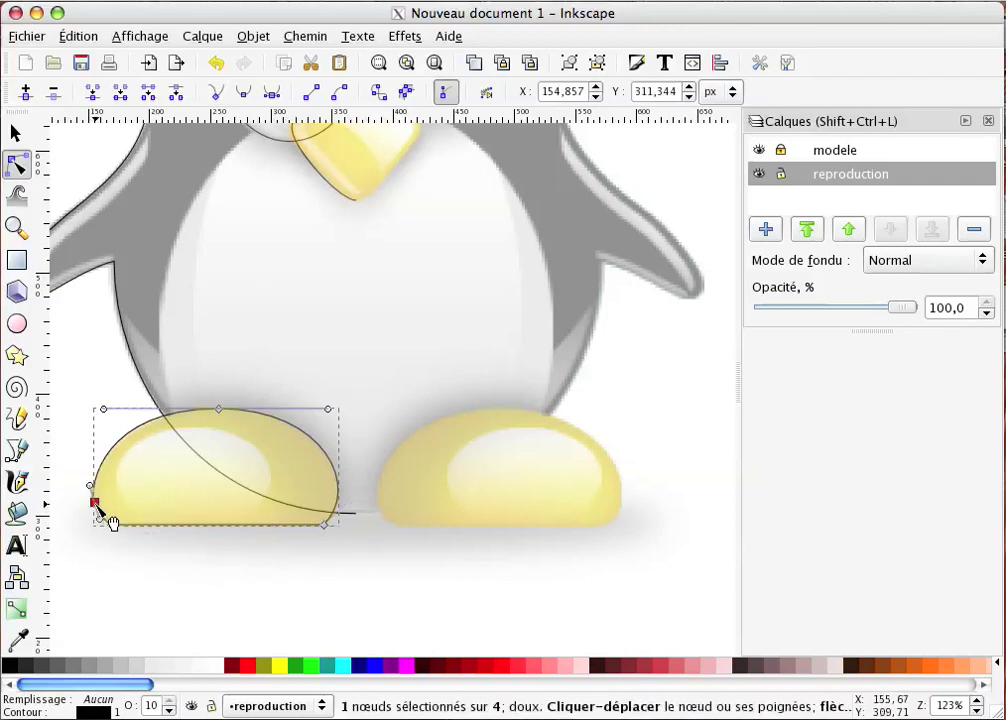
key("Delete")
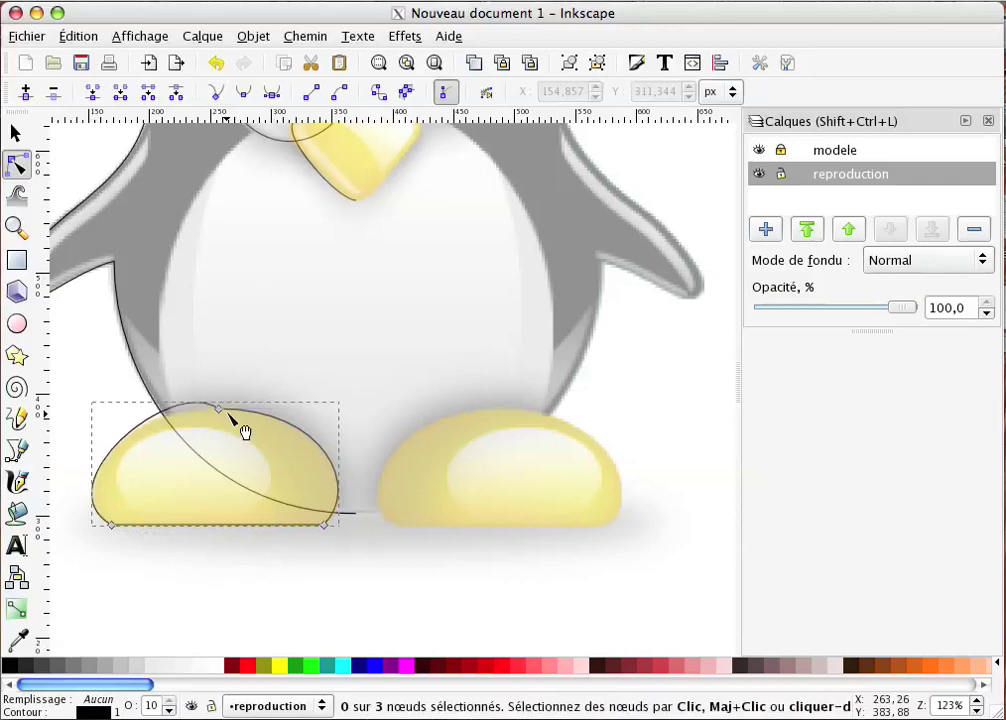
left_click(221, 411)
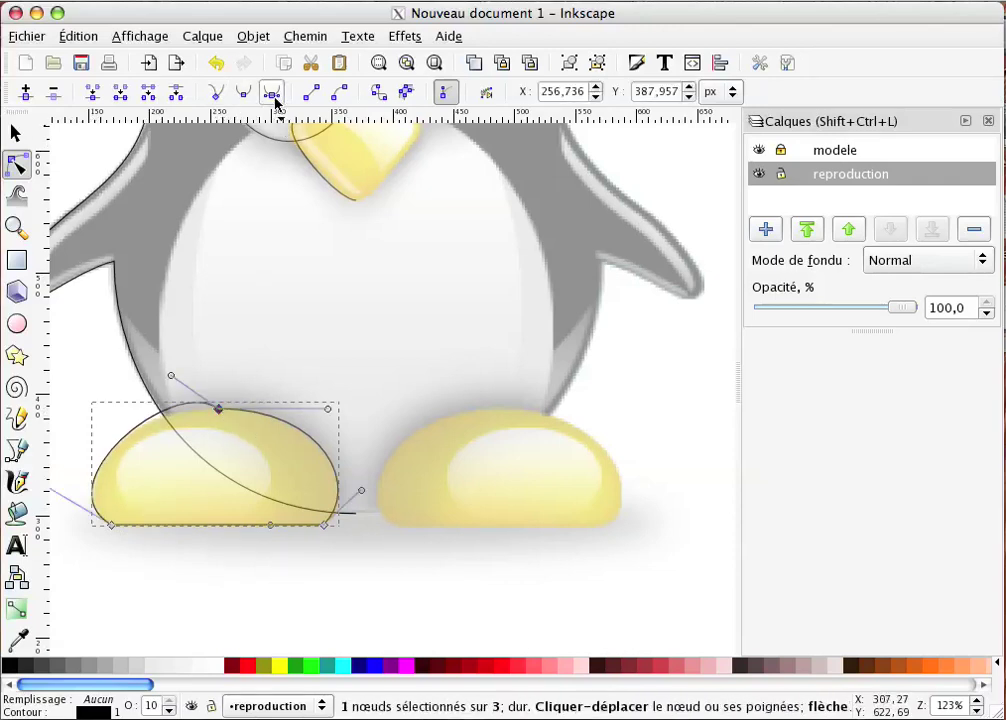
left_click(273, 93)
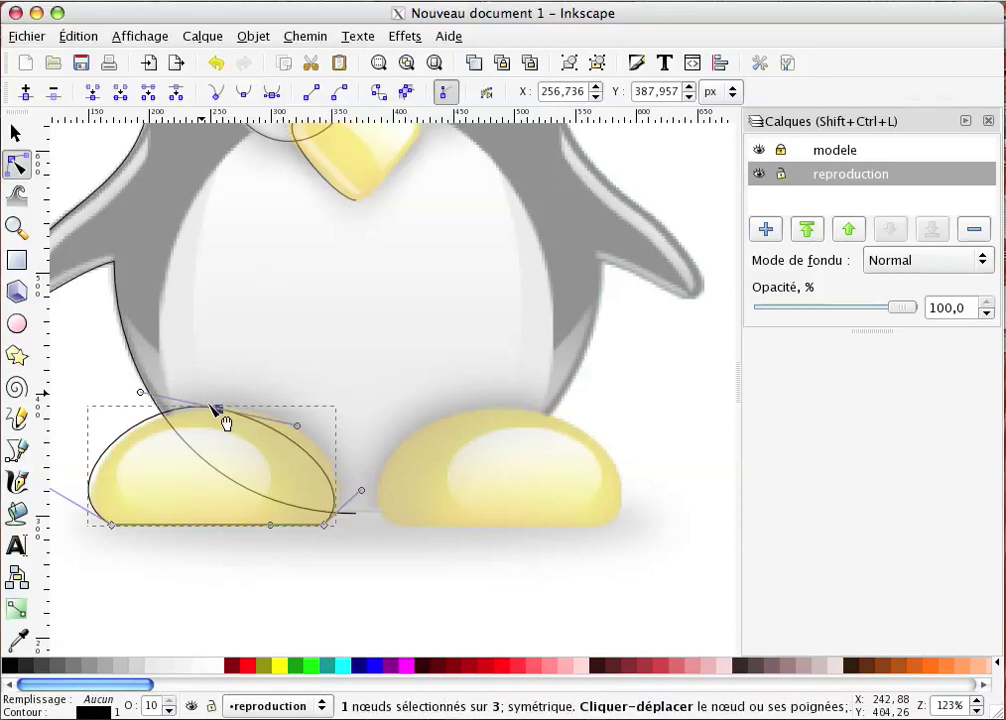
left_click_drag(297, 423, 326, 411)
scroll(300, 480, "left", 1)
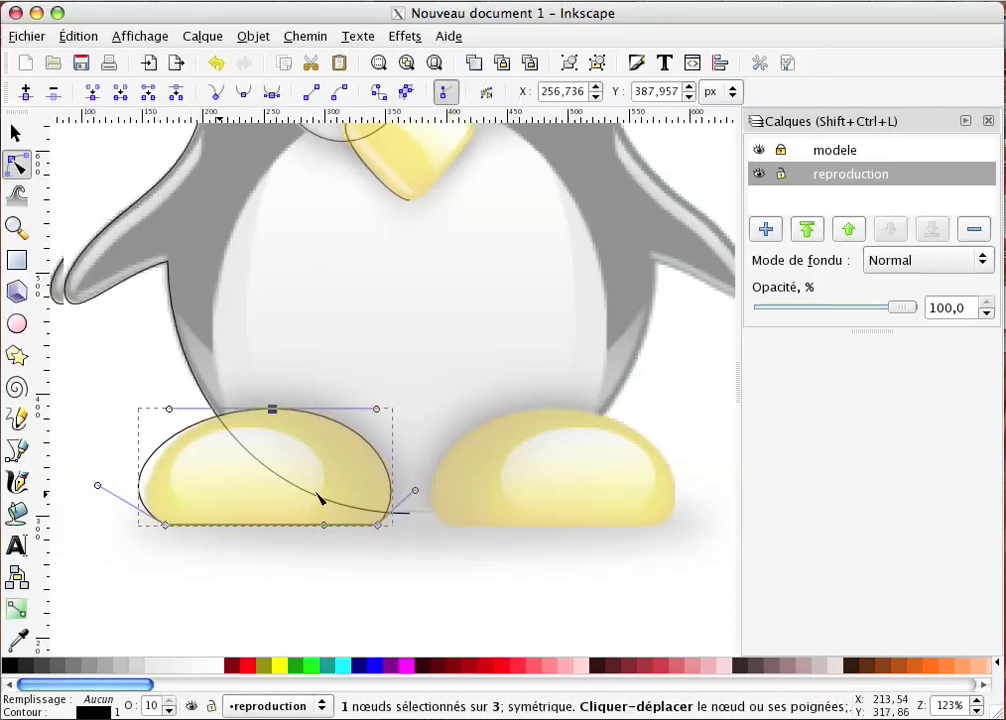
scroll(290, 495, "left", 3)
left_click_drag(227, 484, 241, 494)
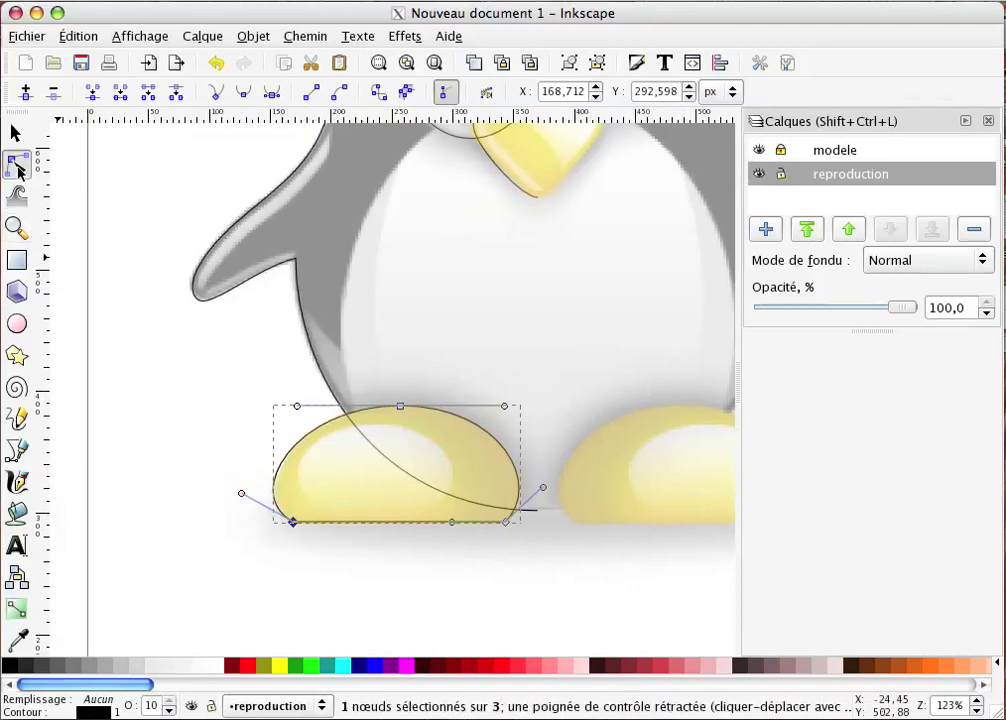
left_click(15, 132)
left_click(307, 395)
key("minus")
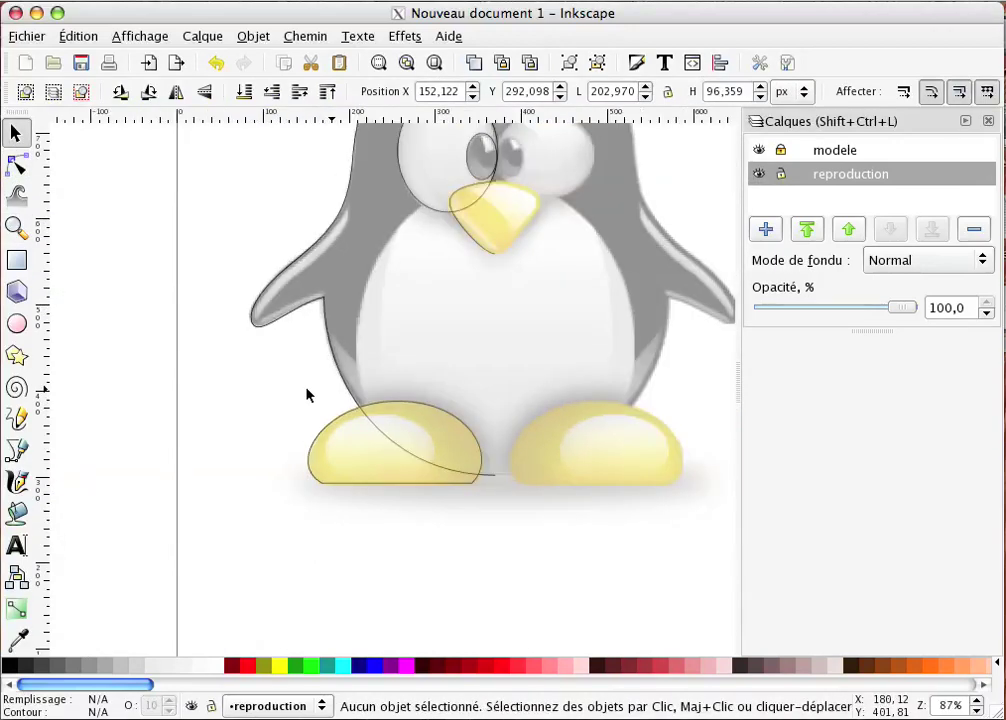
Step: Zoom out to the whole page and hide the modele layer
key("minus")
left_click_drag(563, 280, 528, 327)
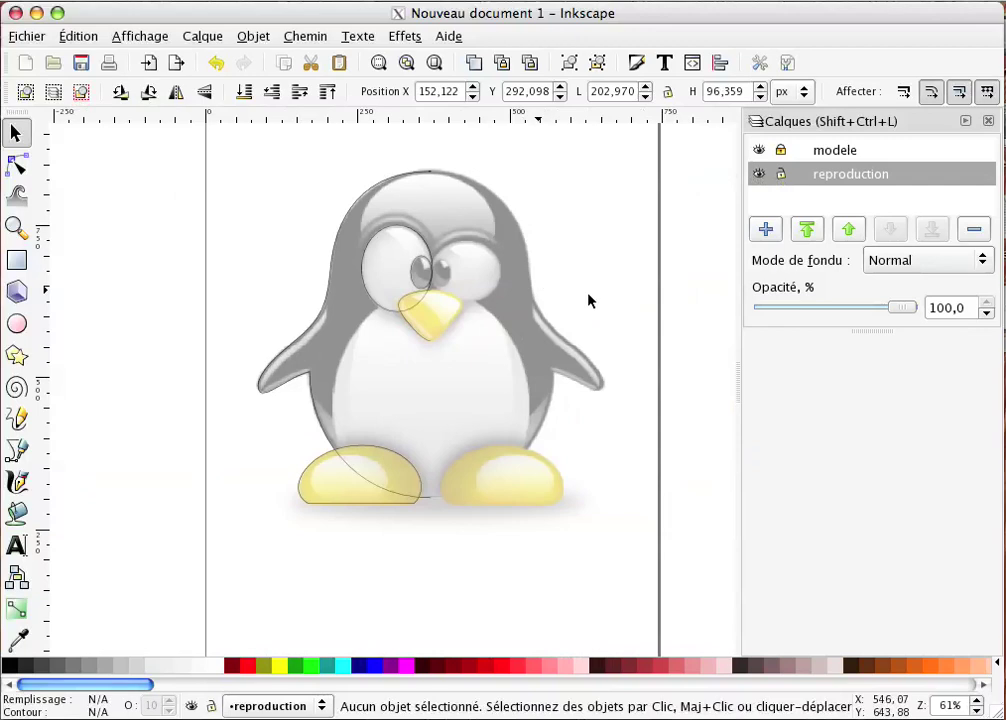
left_click(760, 151)
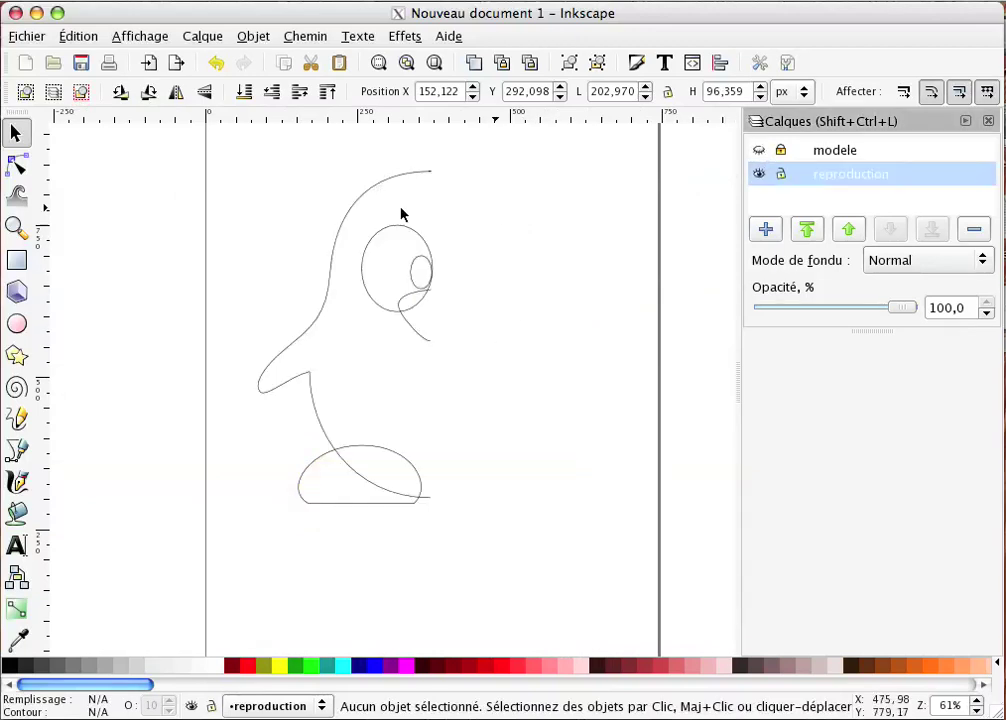
Step: Save the drawing as pingouin.svg
left_click(37, 40)
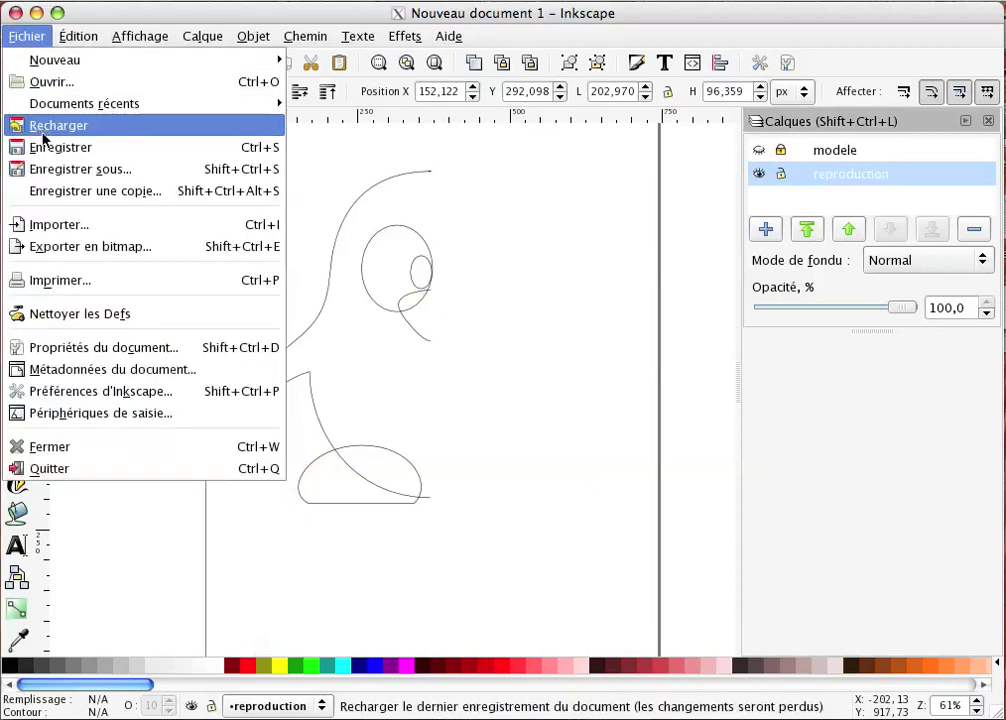
left_click(47, 150)
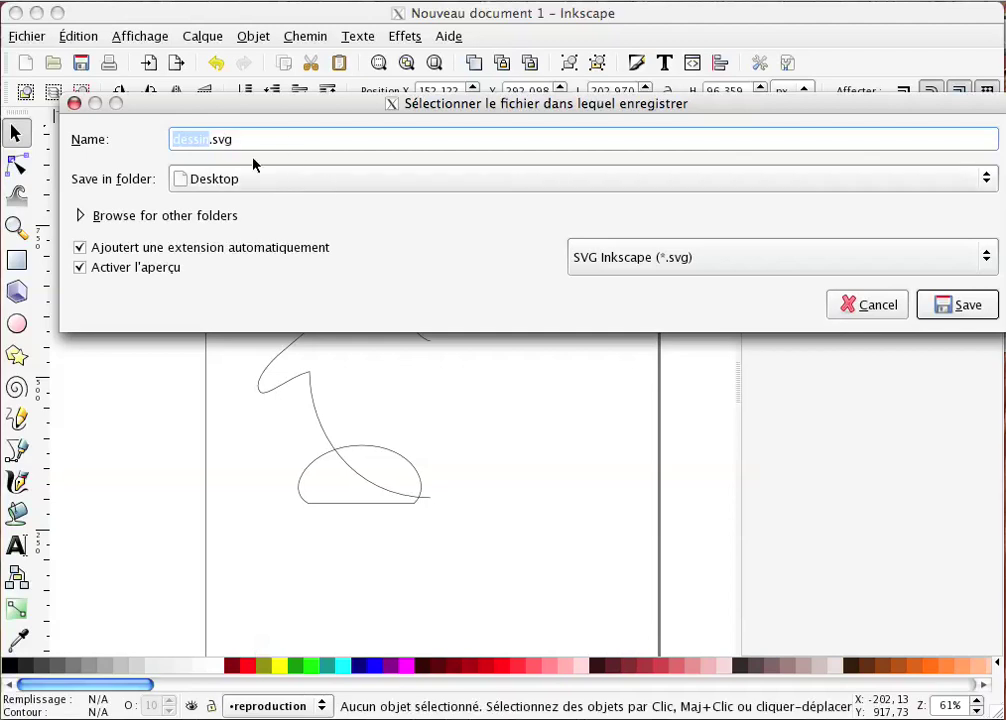
type("pin")
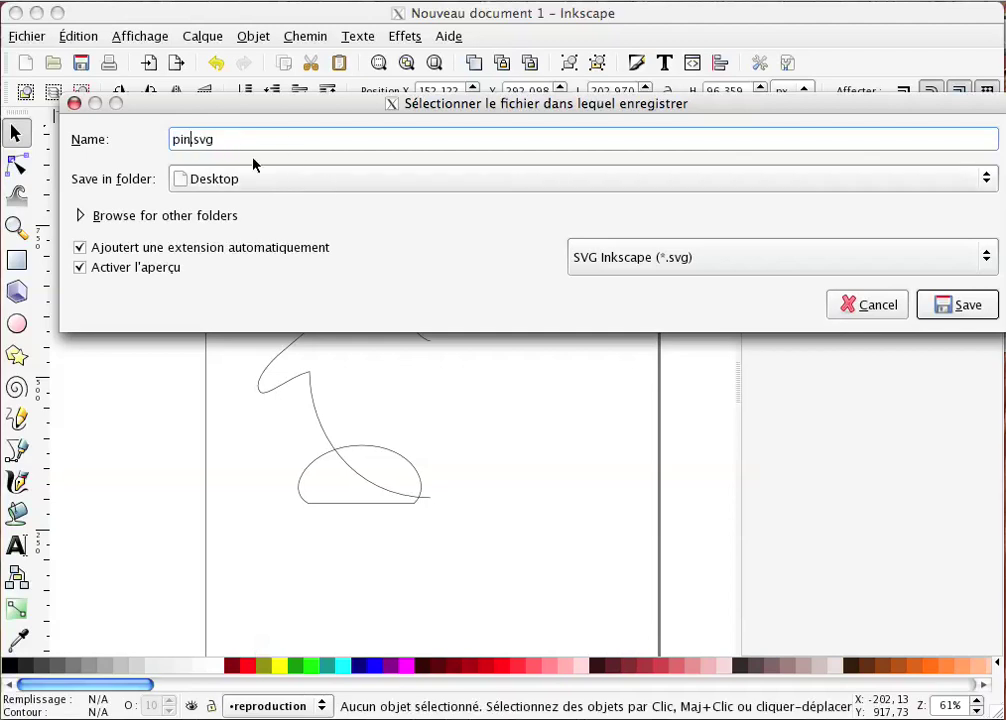
type("goui")
type("n")
key("Return")
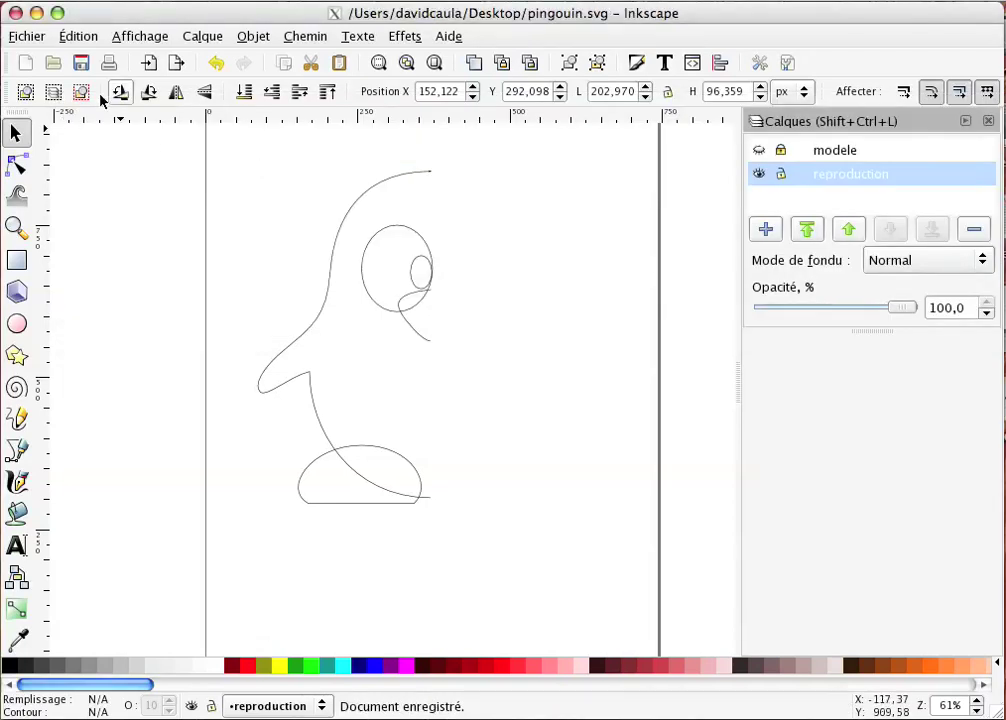
Step: Copy the half-penguin outline and paste a duplicate in place
left_click(428, 174)
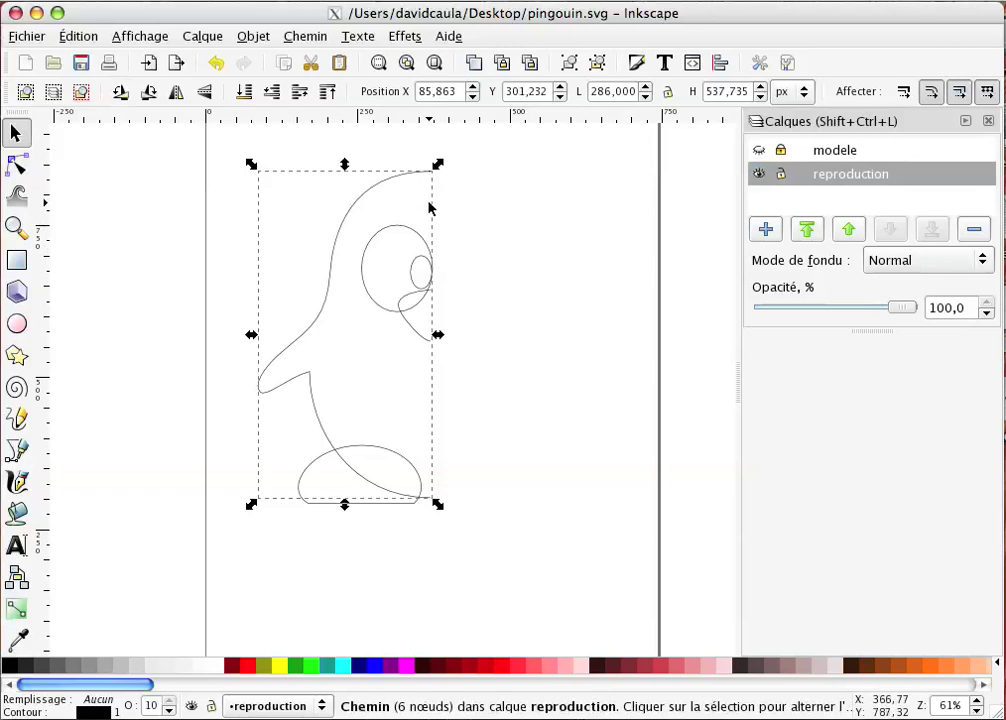
left_click(78, 36)
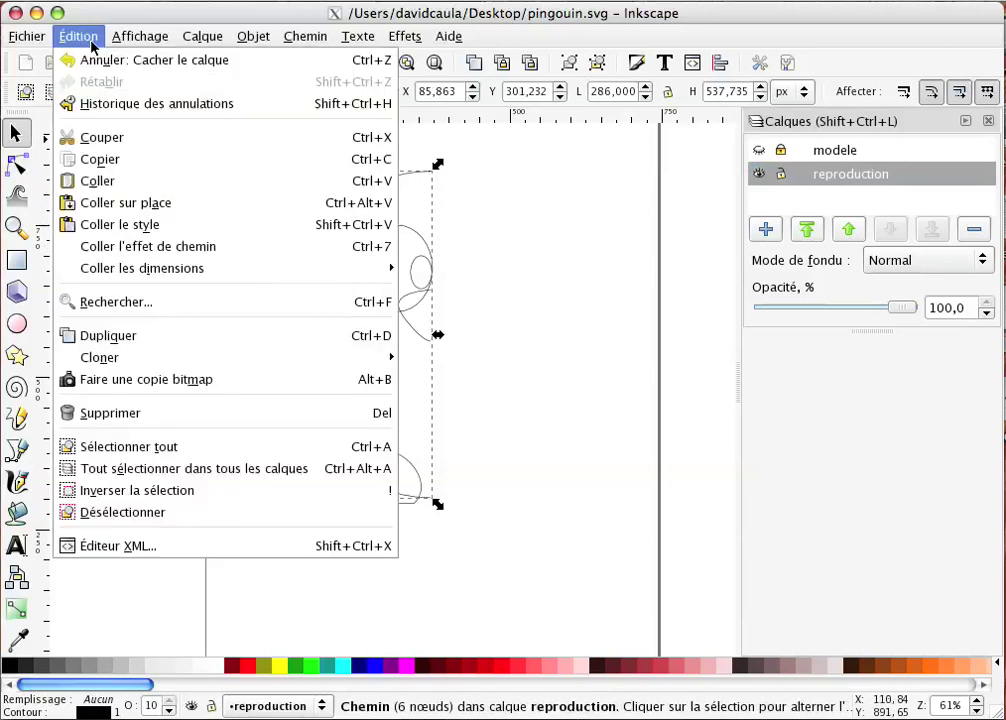
left_click(68, 36)
left_click(66, 36)
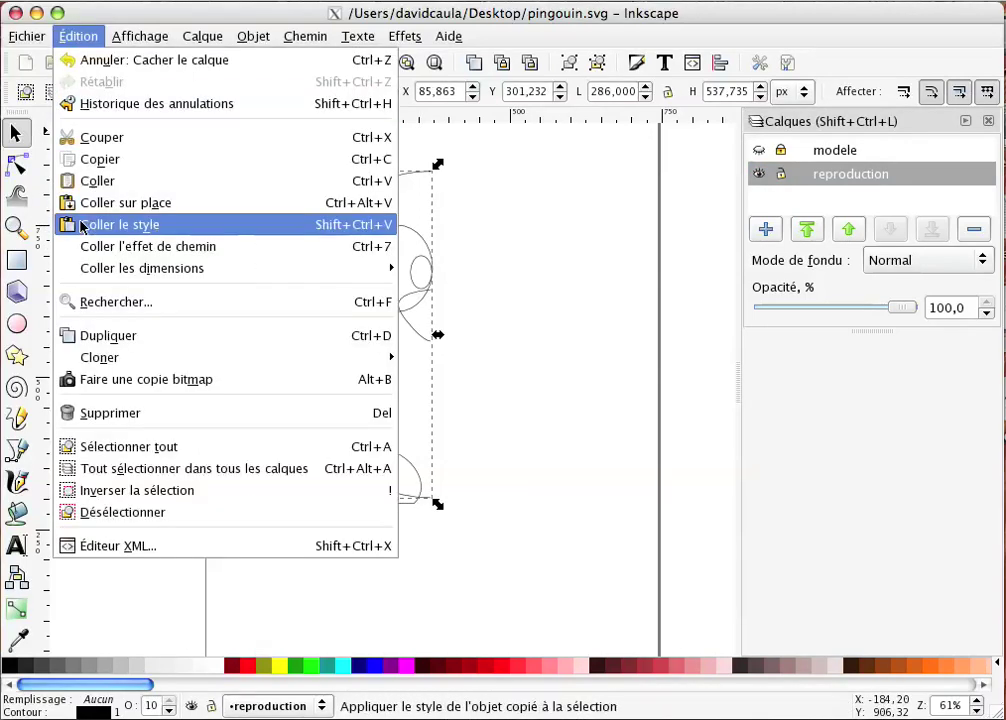
left_click(86, 203)
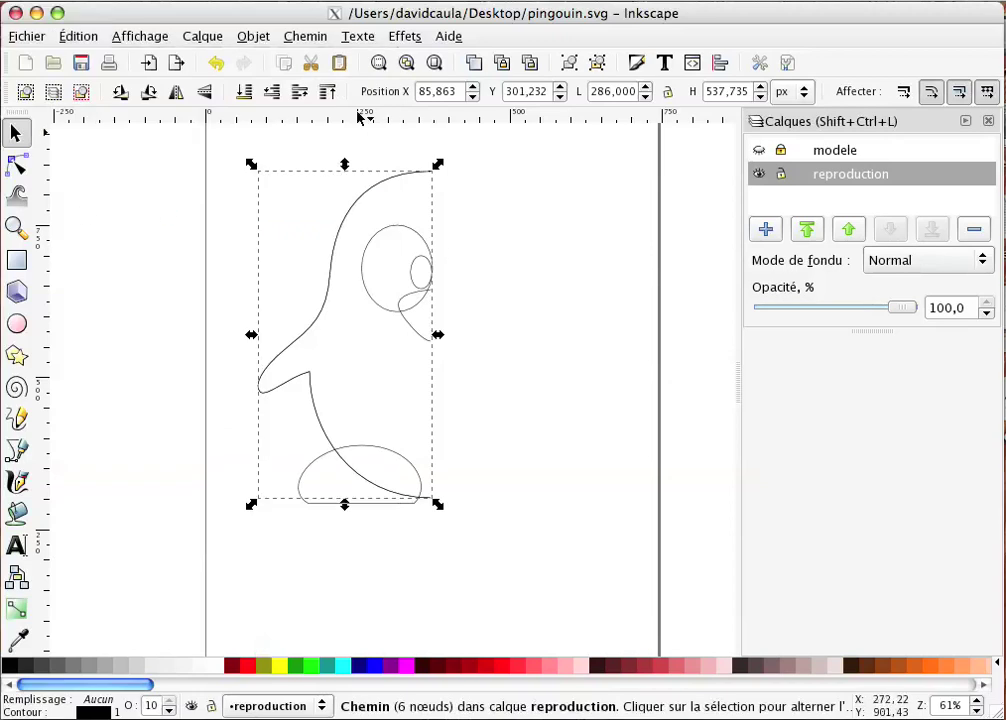
Step: Flip the duplicate horizontally, move it right, and select it together with the original half
left_click(253, 36)
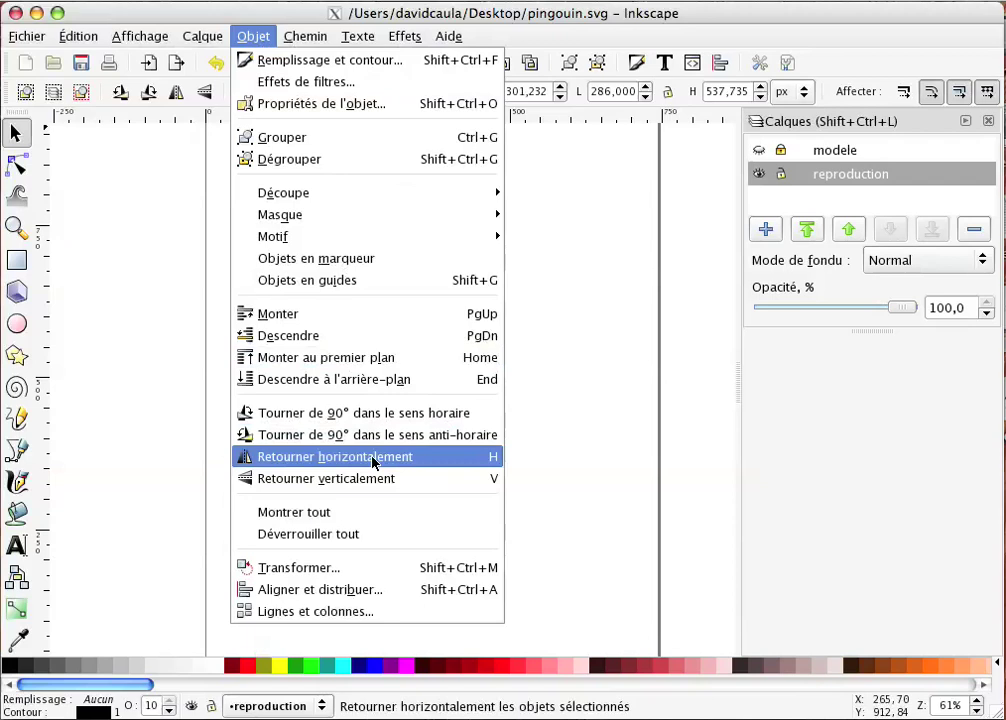
left_click(373, 457)
key("h")
key("h")
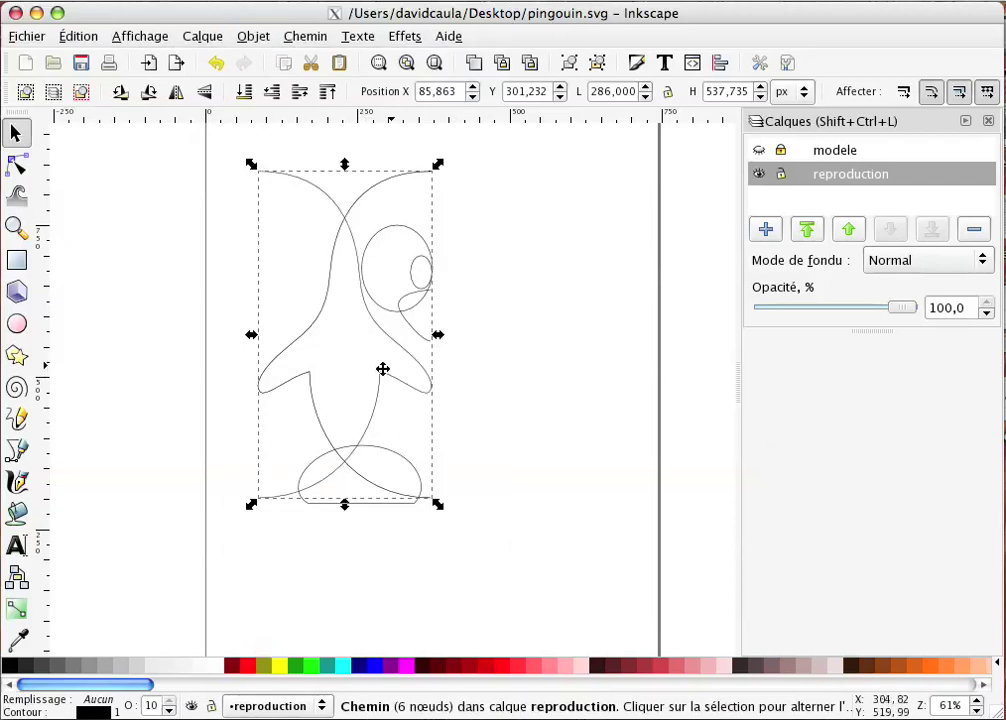
left_click_drag(379, 243, 529, 240)
left_click(318, 327, "shift")
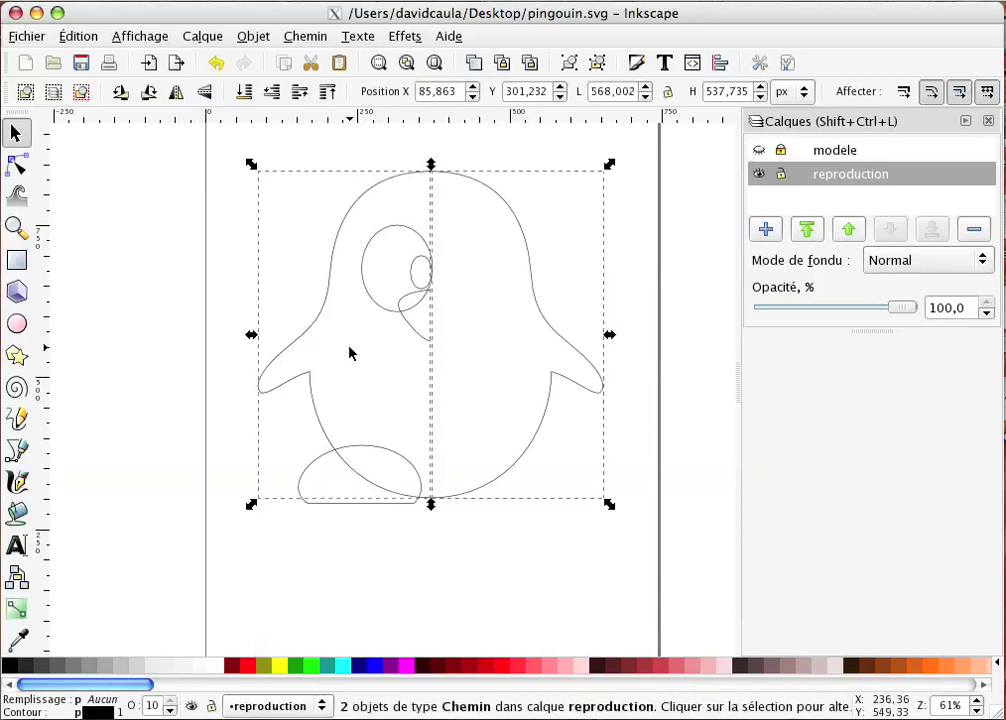
left_click(303, 40)
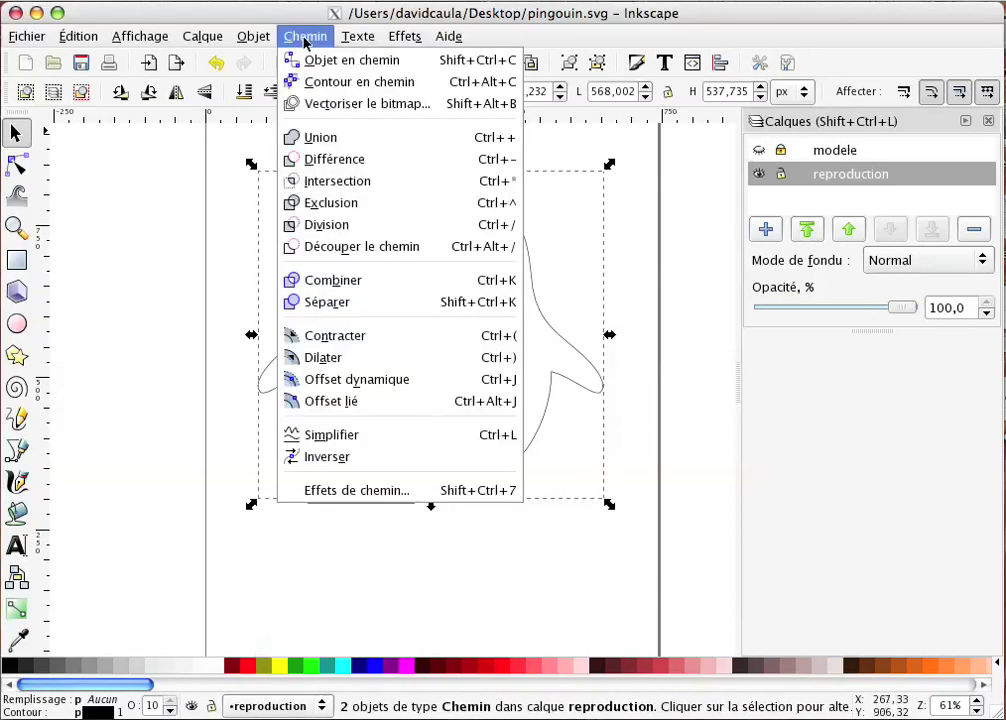
Step: Combine both halves into one path and join the two nodes at the head top
left_click(338, 282)
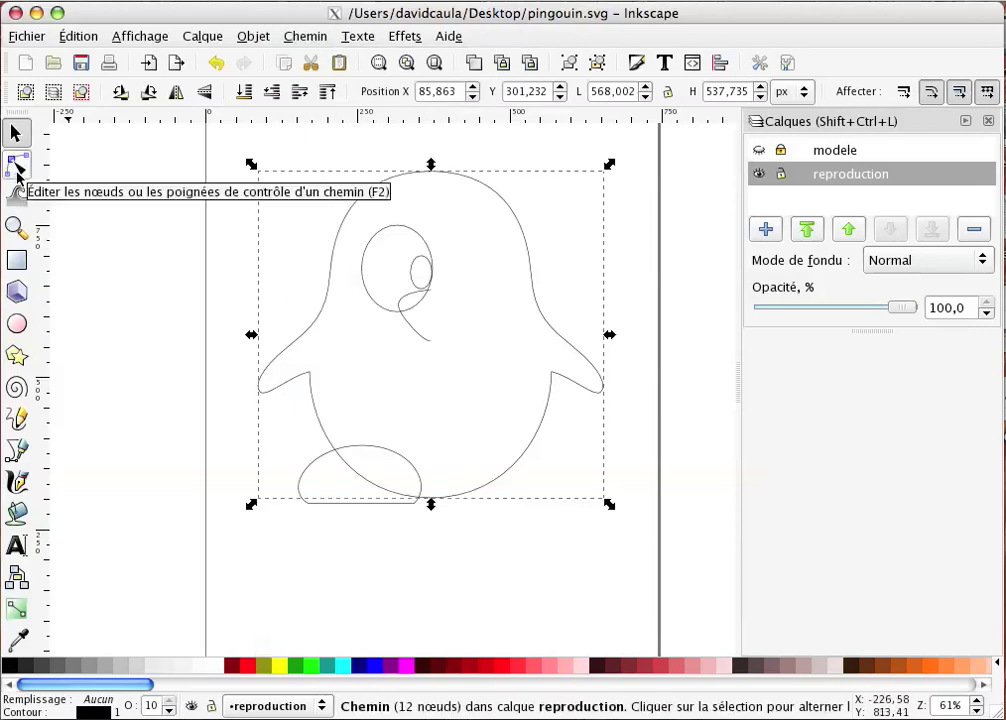
left_click(17, 167)
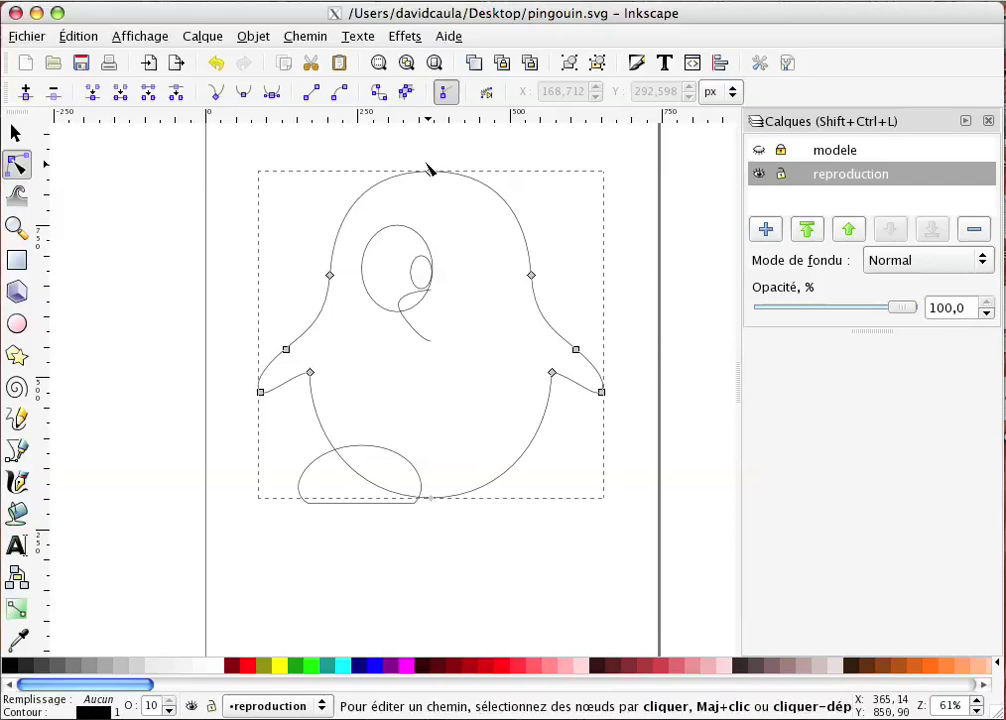
key("F3")
left_click_drag(418, 156, 516, 273)
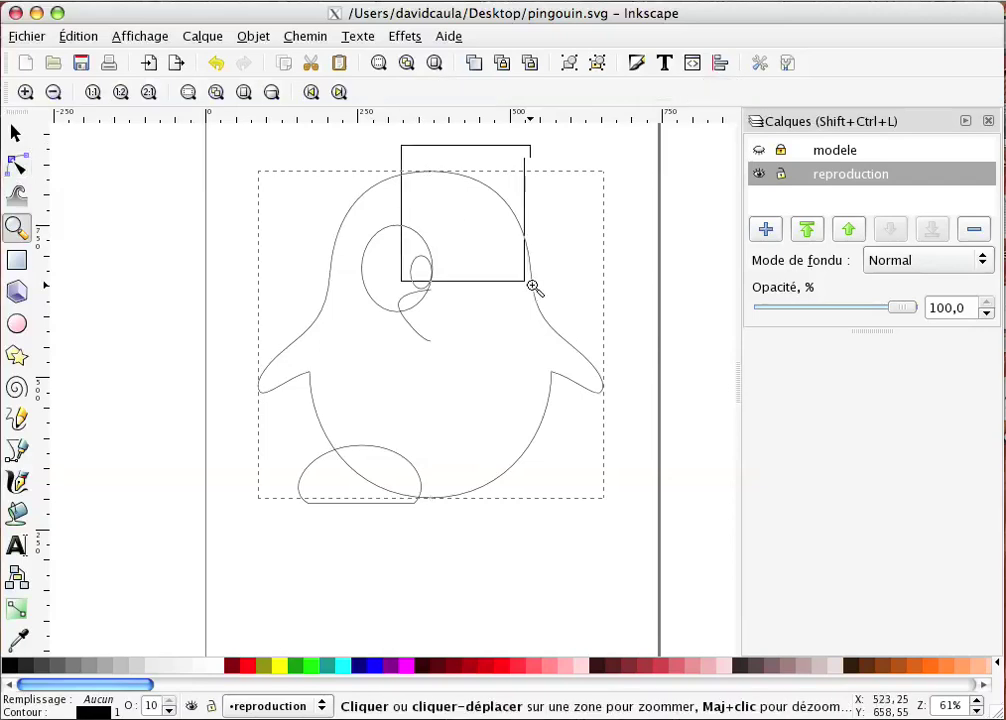
left_click(17, 167)
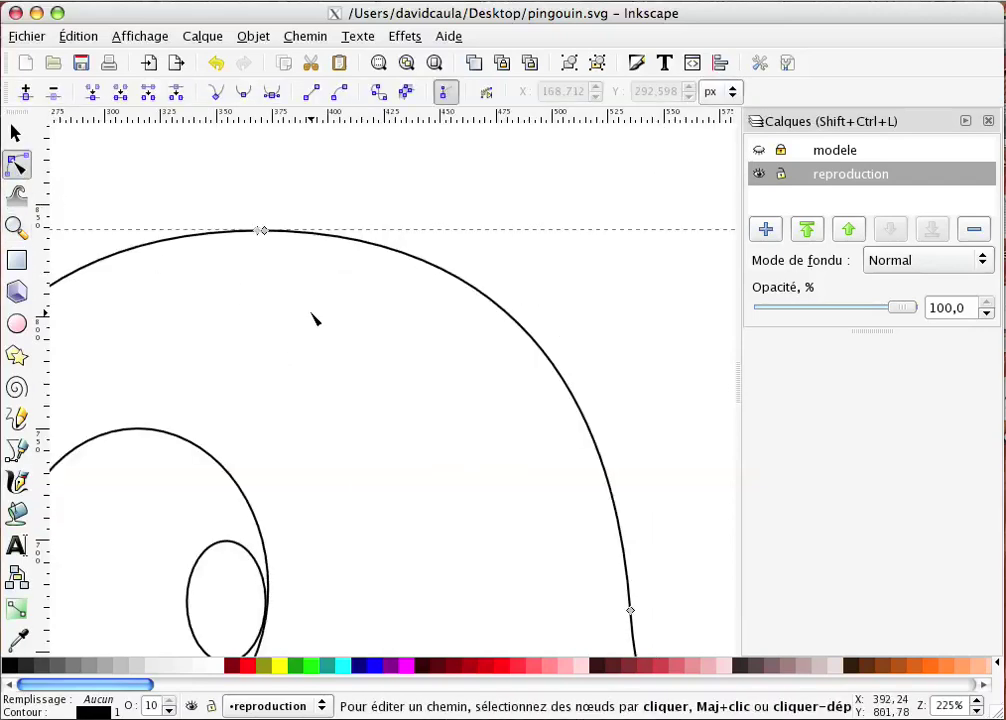
left_click_drag(240, 215, 321, 310)
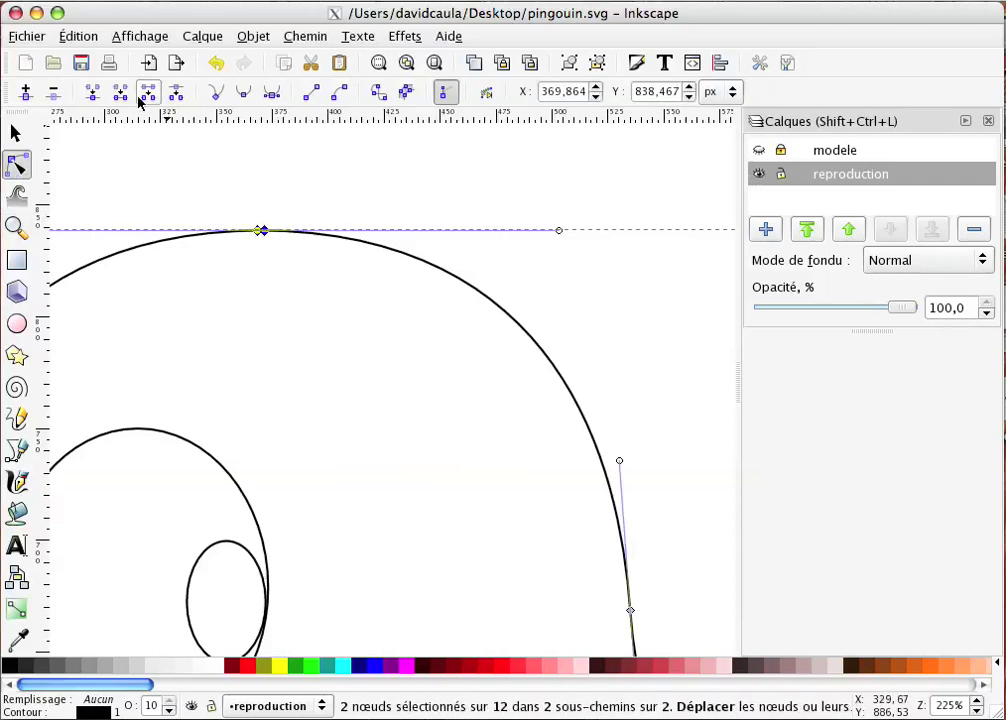
left_click(92, 91)
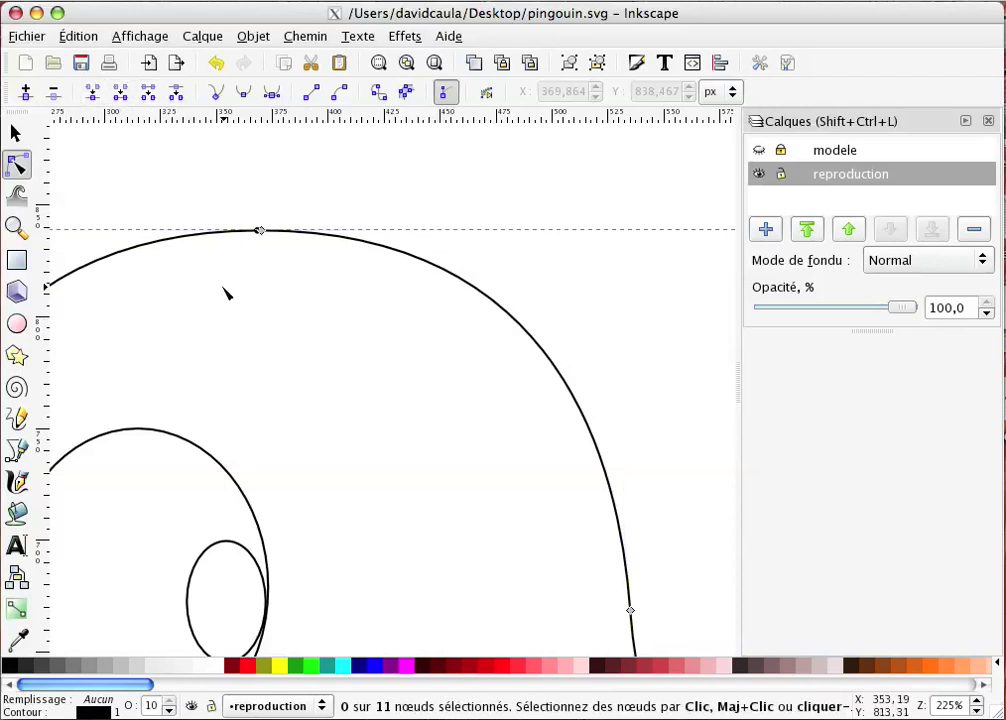
Step: Join the two nodes at the bottom centre of the body outline
scroll(198, 456, "left", 3)
scroll(476, 498, "down", 5)
scroll(449, 370, "down", 5)
scroll(418, 397, "down", 3)
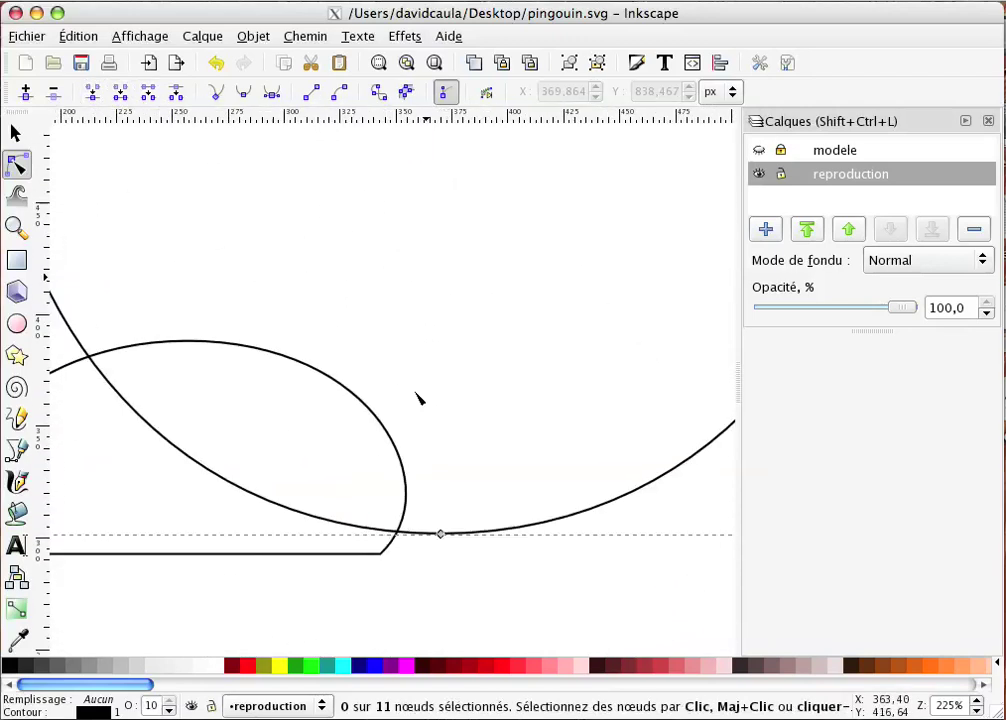
scroll(410, 400, "down", 3)
left_click_drag(483, 474, 338, 366)
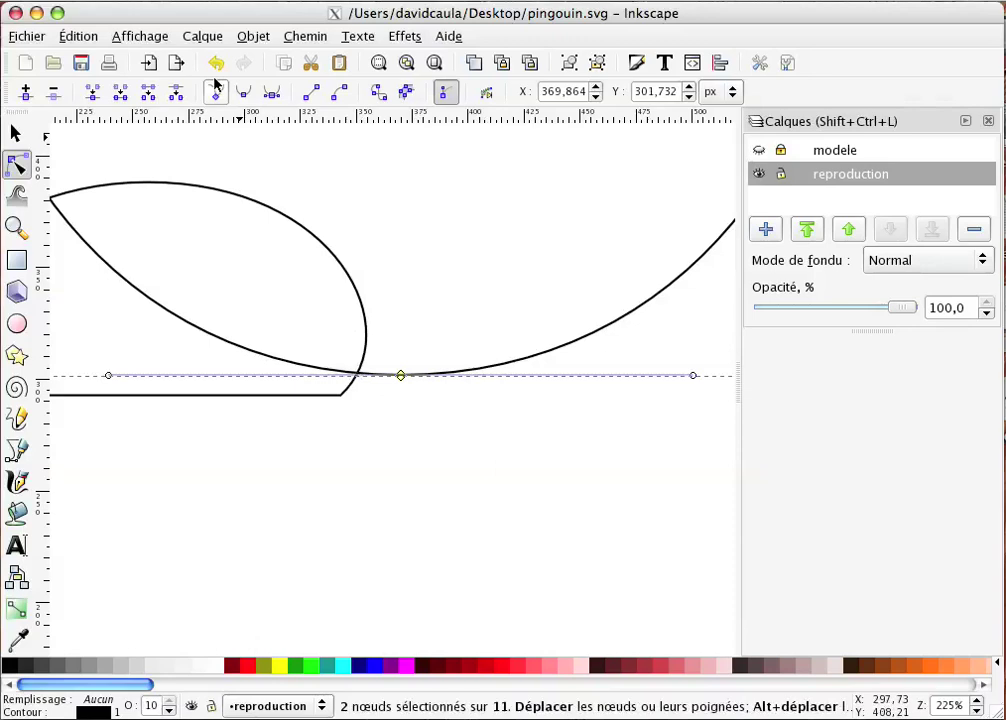
left_click(92, 91)
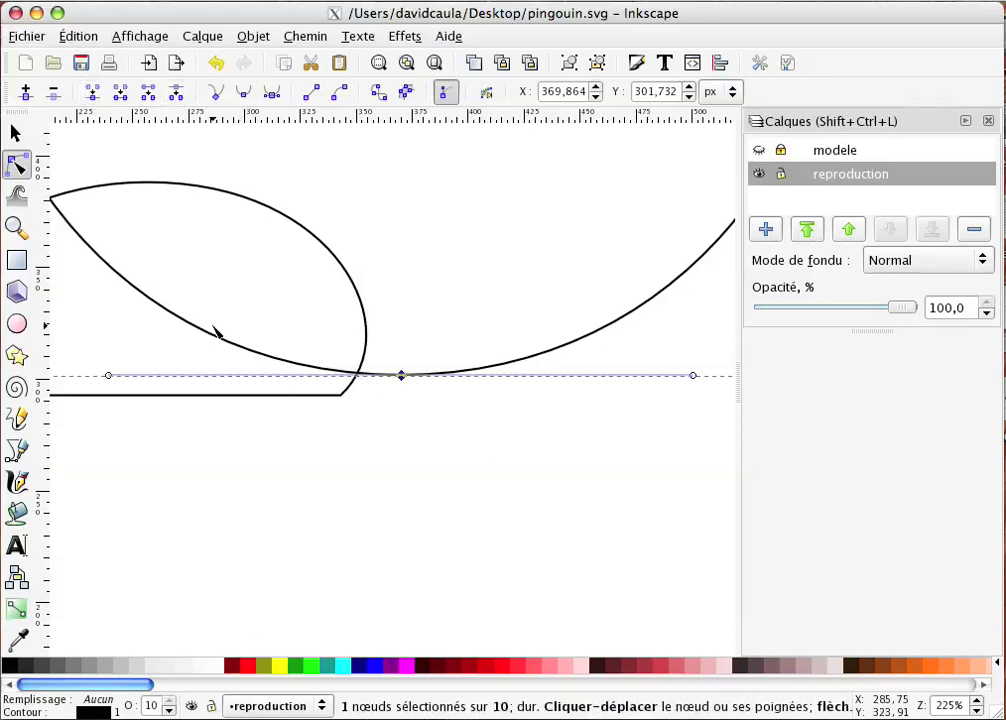
Step: Zoom out to center the whole penguin and return to the Selector
key("minus")
key("minus")
key("minus")
key("minus")
left_click_drag(355, 290, 315, 411)
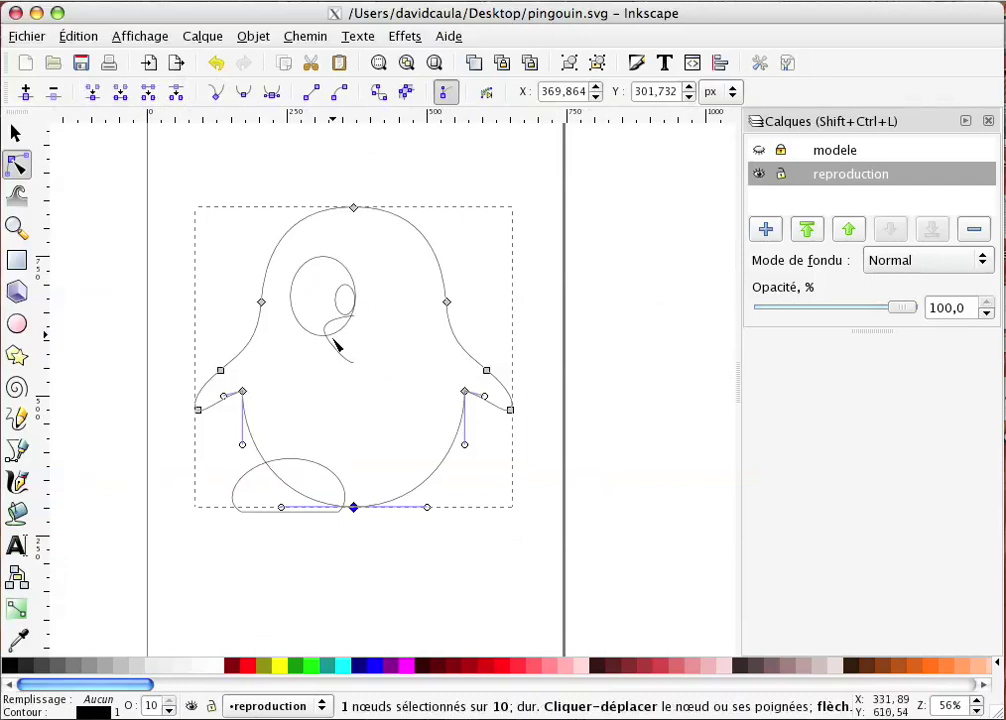
left_click(16, 141)
left_click(297, 350)
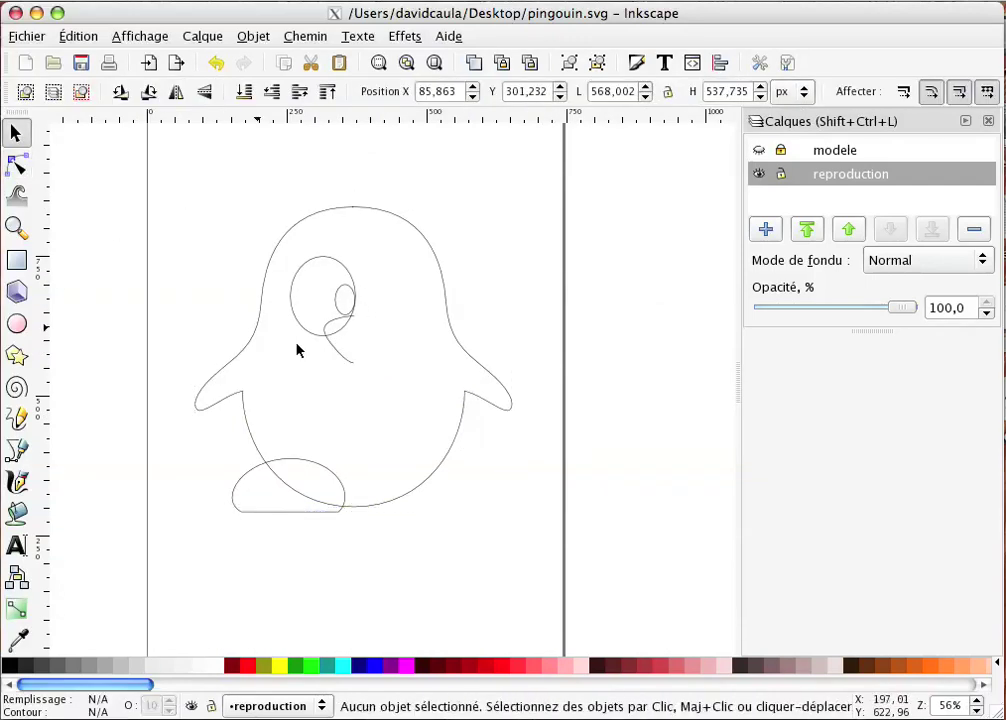
Step: Paste a copy of the half-beak curve in place, flip it horizontally, and move it right
left_click(338, 350)
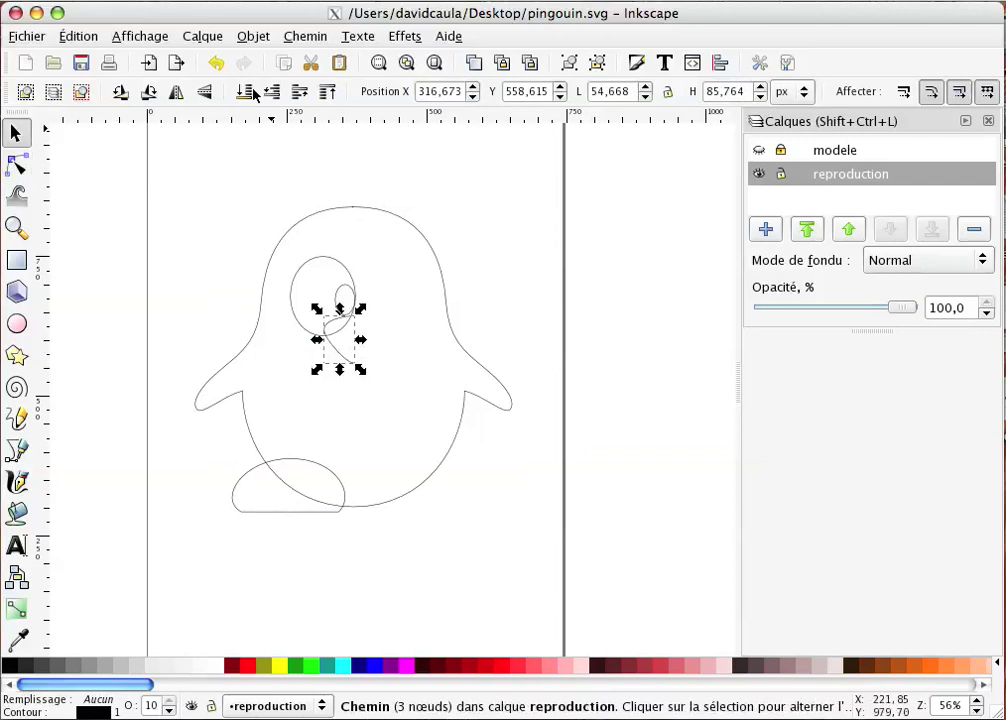
left_click(78, 36)
left_click(92, 158)
left_click(78, 36)
left_click(113, 202)
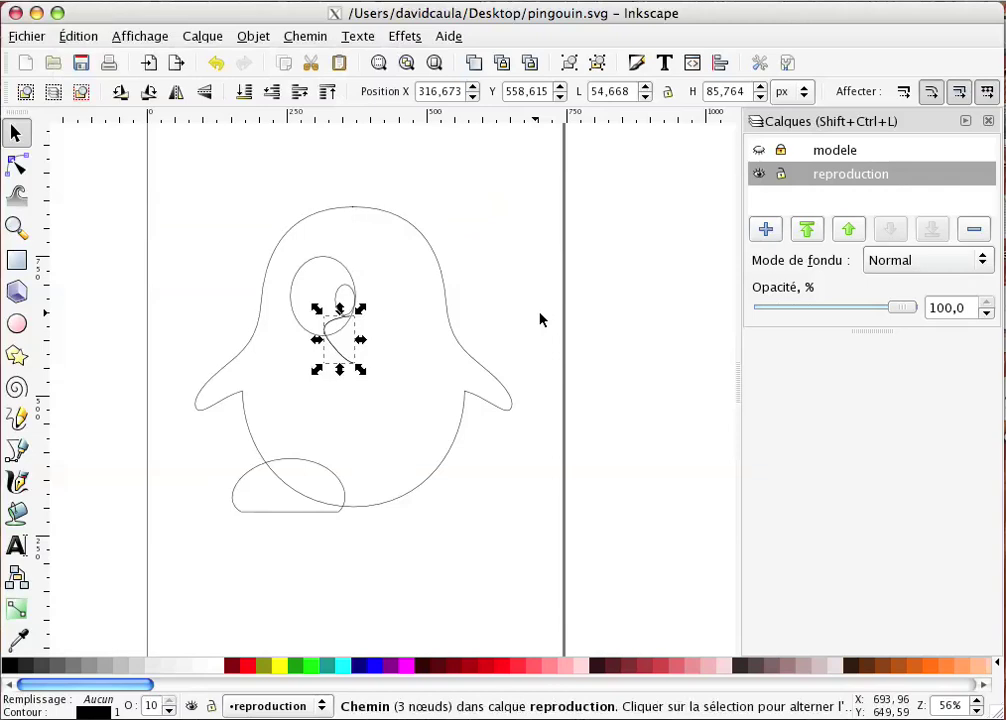
left_click(252, 36)
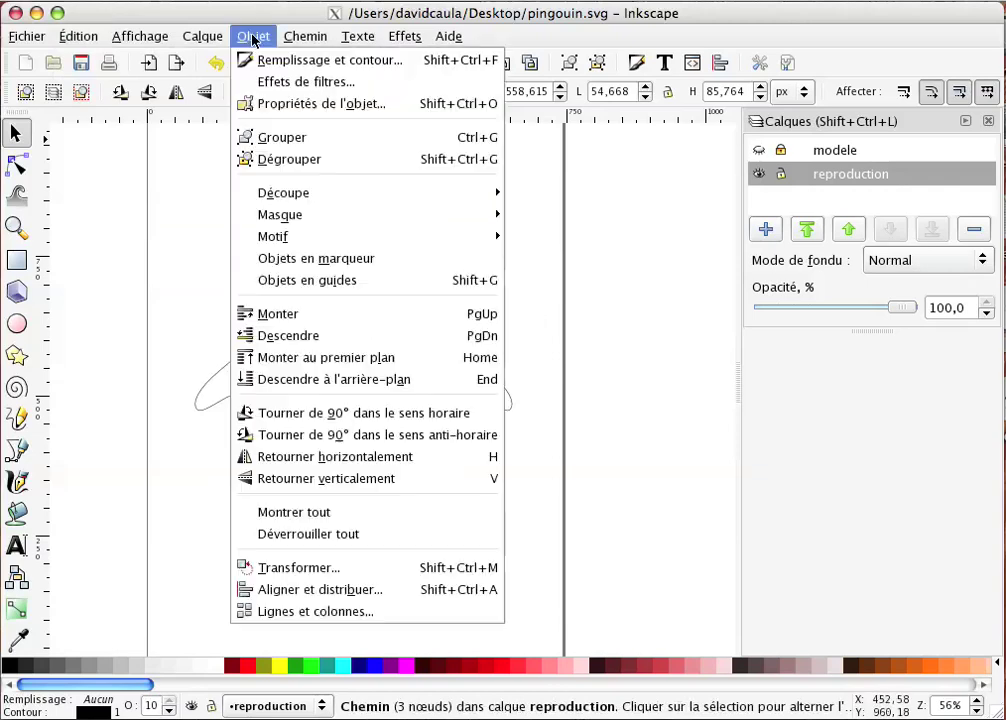
left_click(341, 458)
left_click_drag(356, 343, 383, 341)
Step: Combine the two beak halves into a single path
key("F3")
left_click_drag(331, 314, 484, 449)
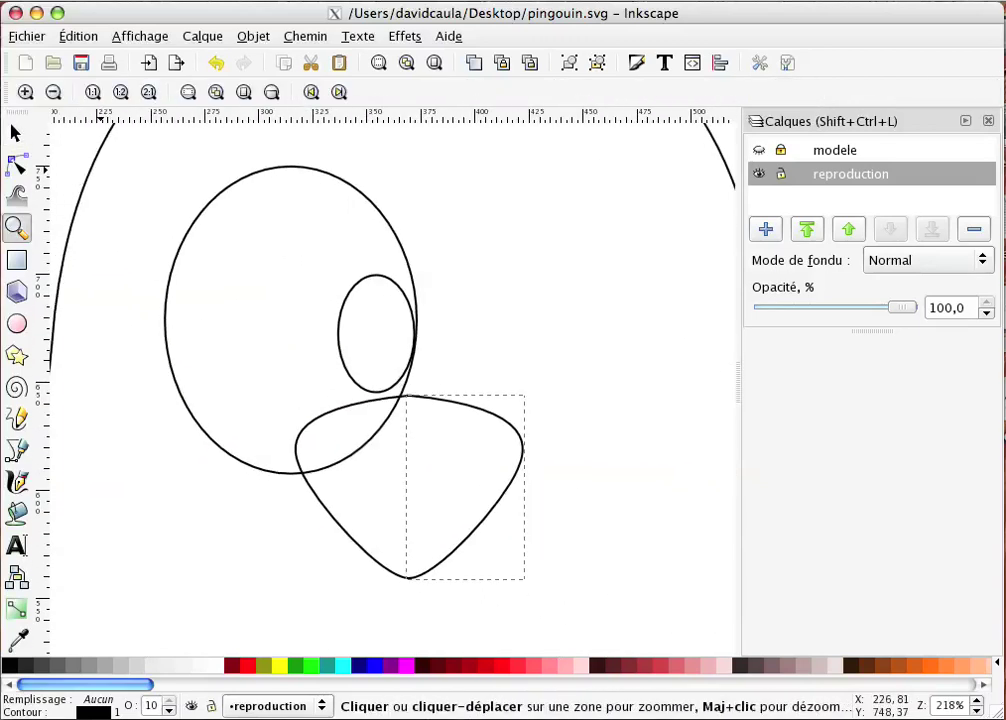
left_click(15, 133)
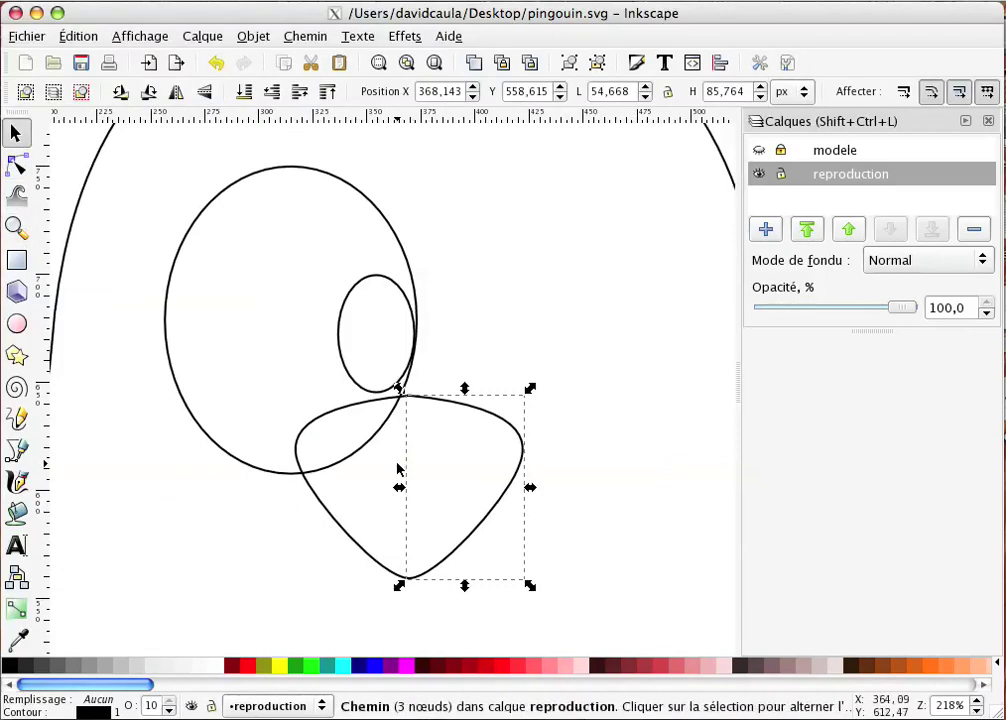
left_click(335, 528, "shift")
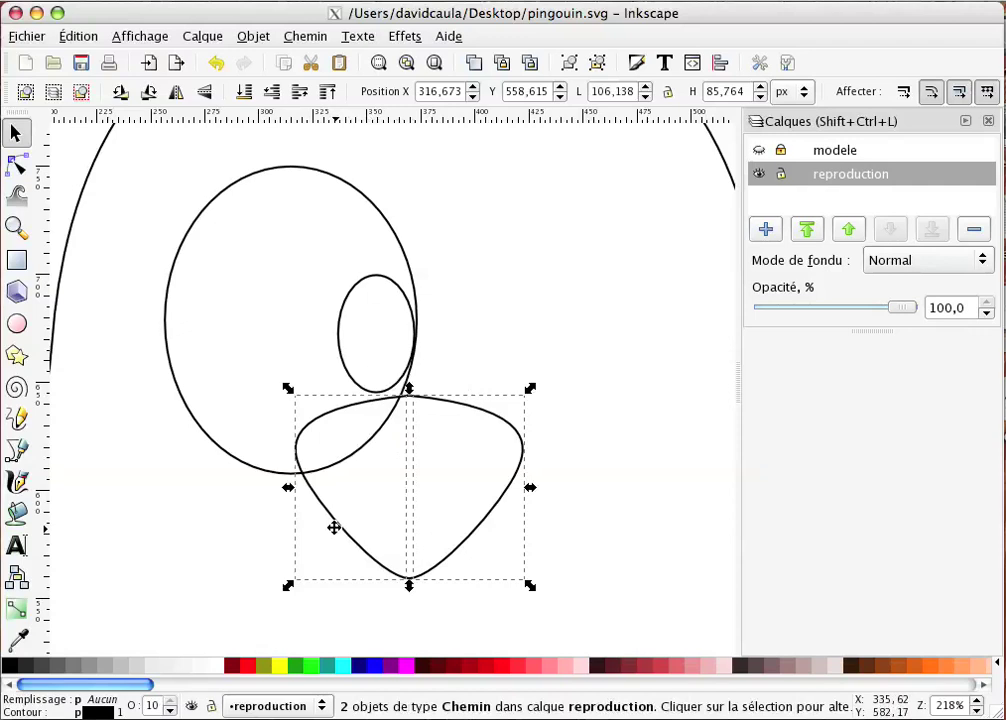
left_click(255, 37)
mouse_move(305, 36)
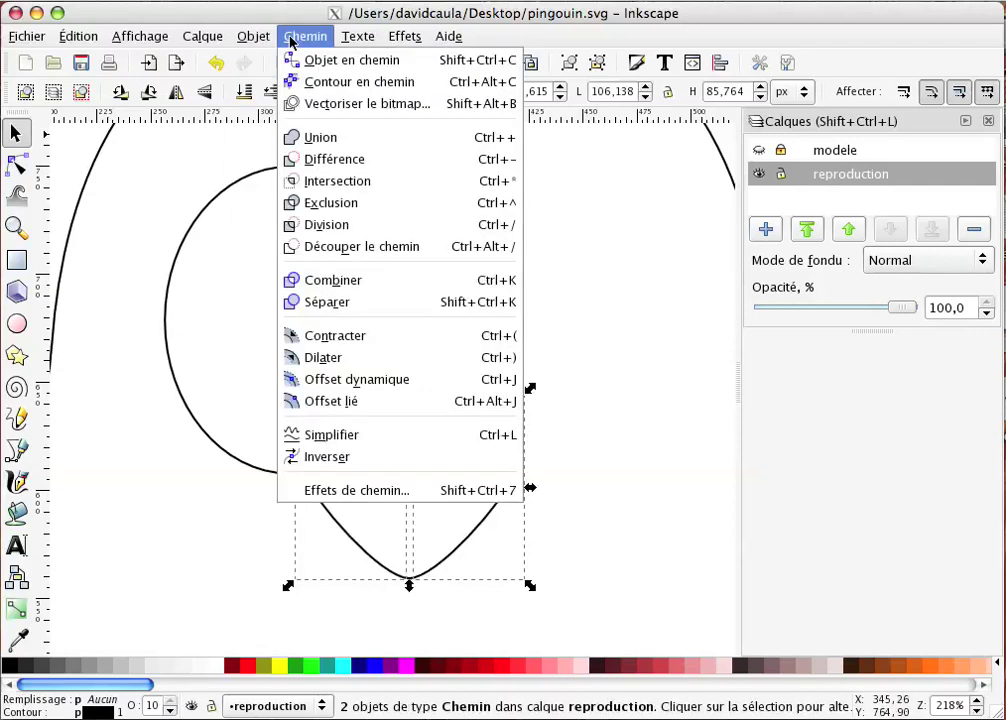
left_click(337, 281)
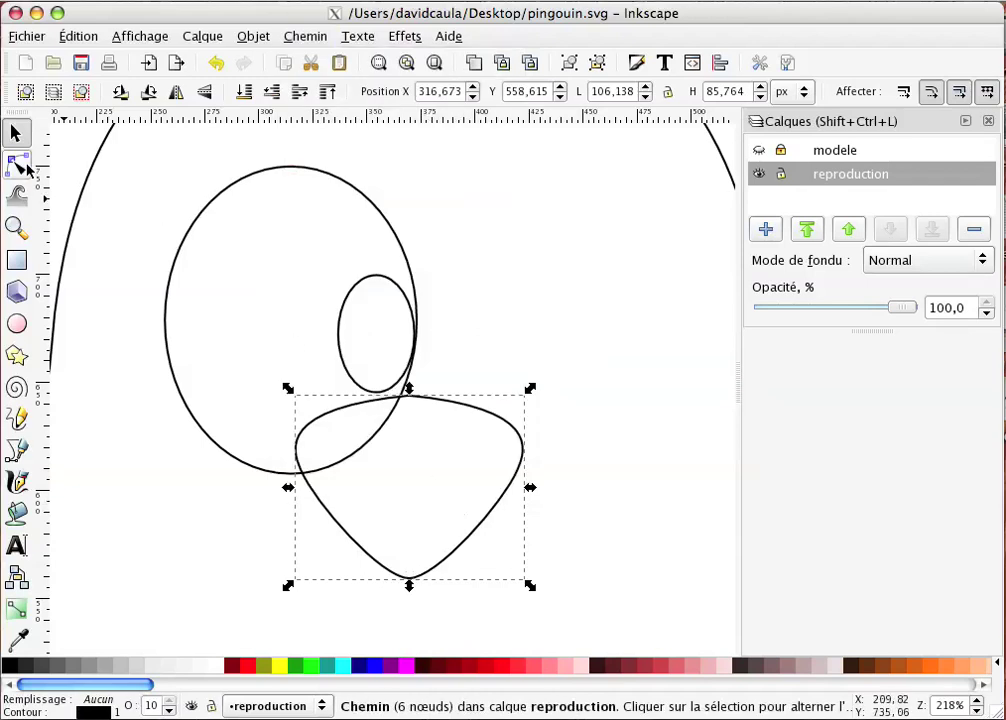
Step: Join the beak's two top nodes and its two bottom tip nodes
left_click(20, 166)
left_click_drag(433, 376, 400, 425)
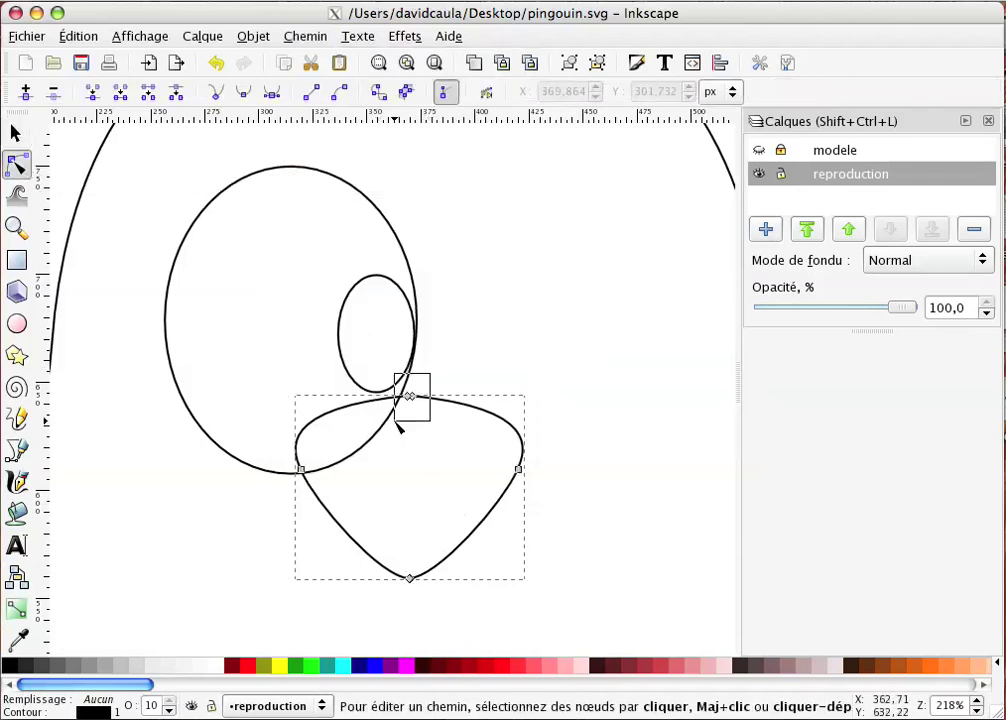
left_click(97, 98)
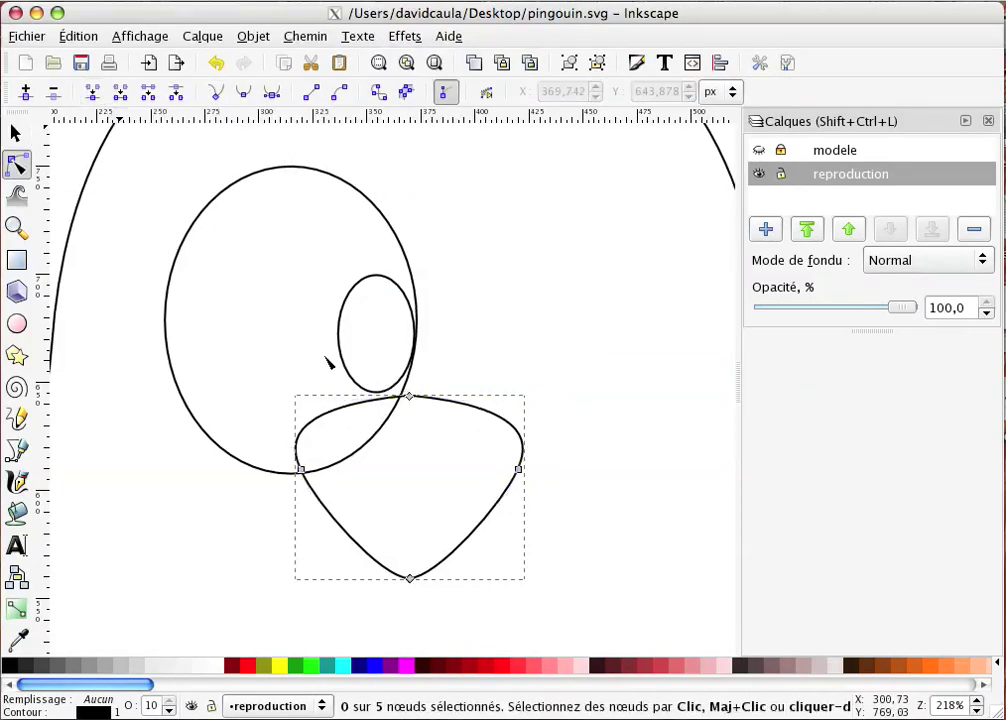
left_click_drag(377, 611, 456, 574)
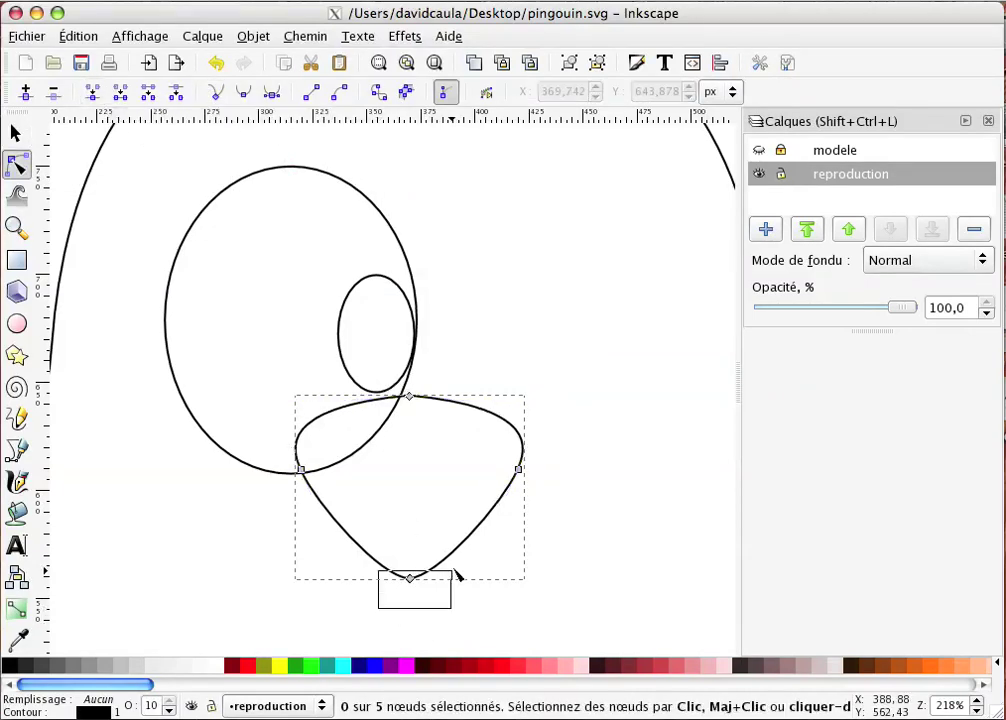
left_click(98, 99)
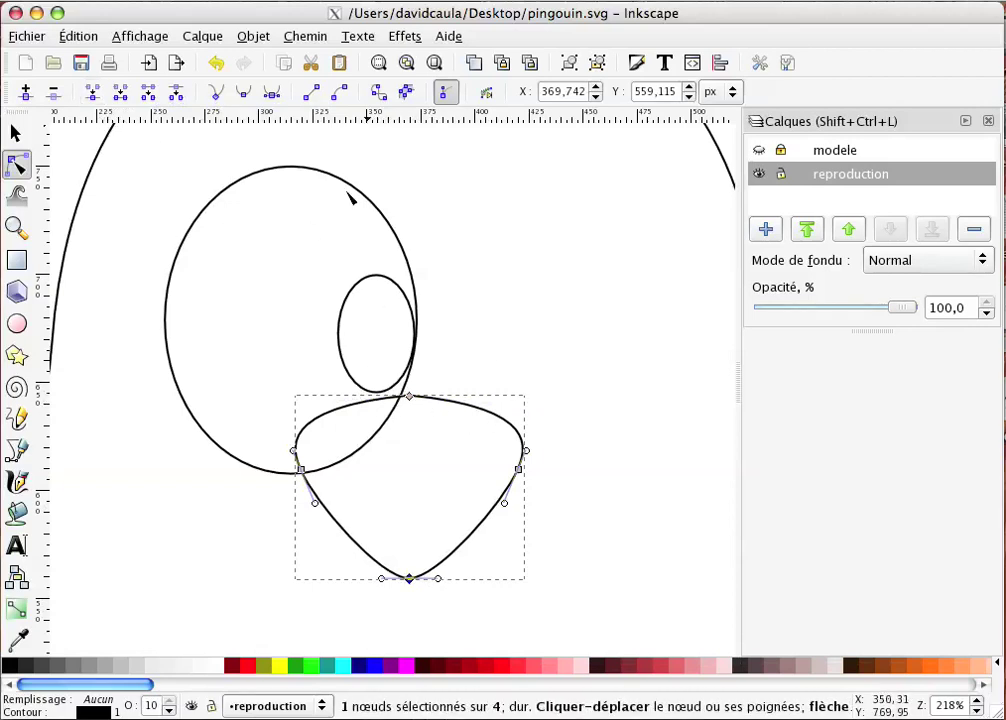
Step: Make the beak's top and bottom nodes symmetric, then deselect the beak
left_click_drag(372, 333, 438, 648)
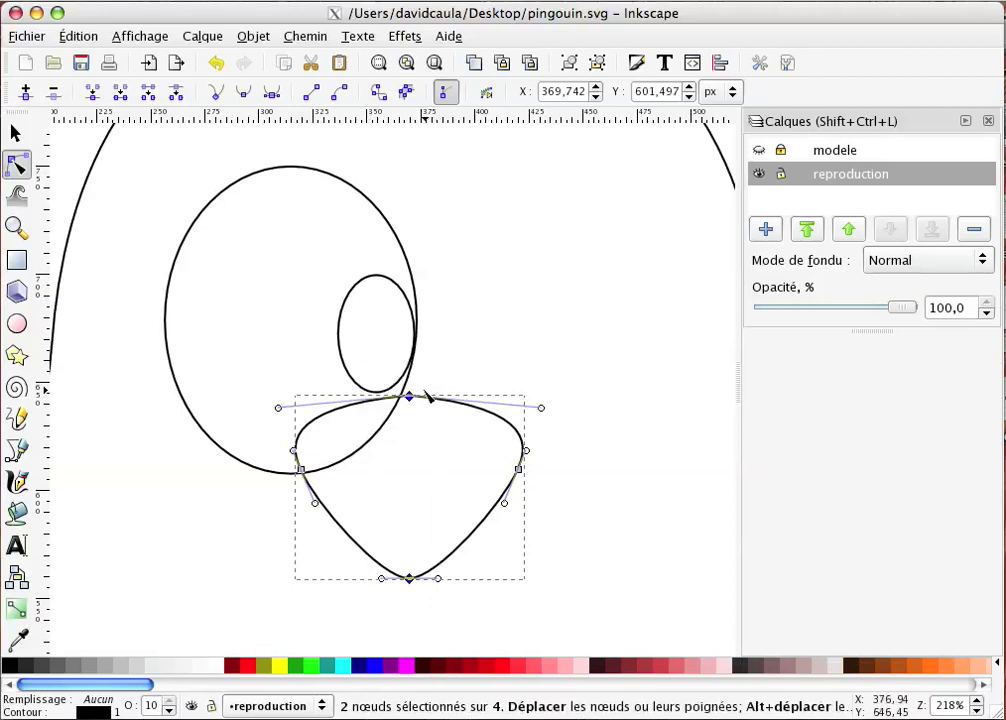
left_click(272, 93)
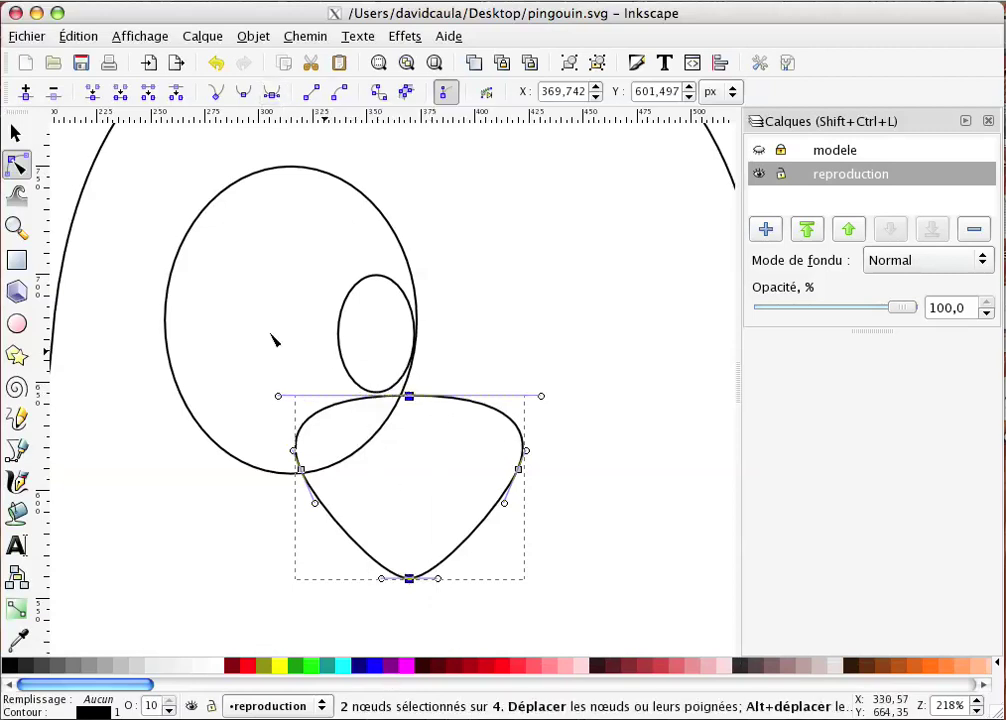
key("s")
key("Escape")
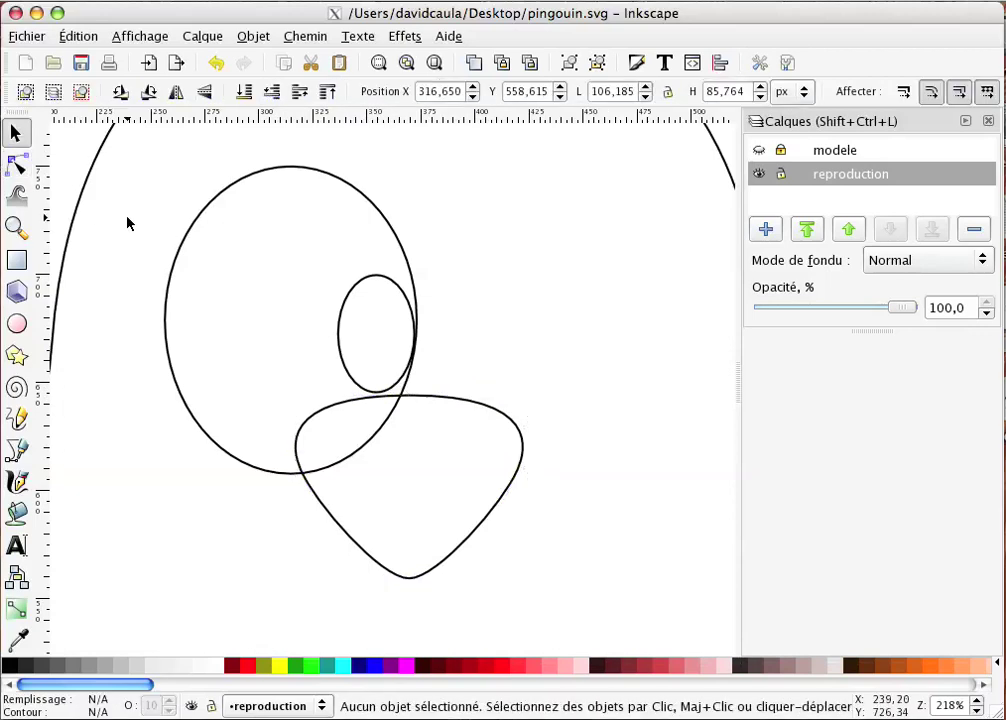
Step: Delete the tiny stray ellipse at the top of the head
key("minus")
key("minus")
key("minus")
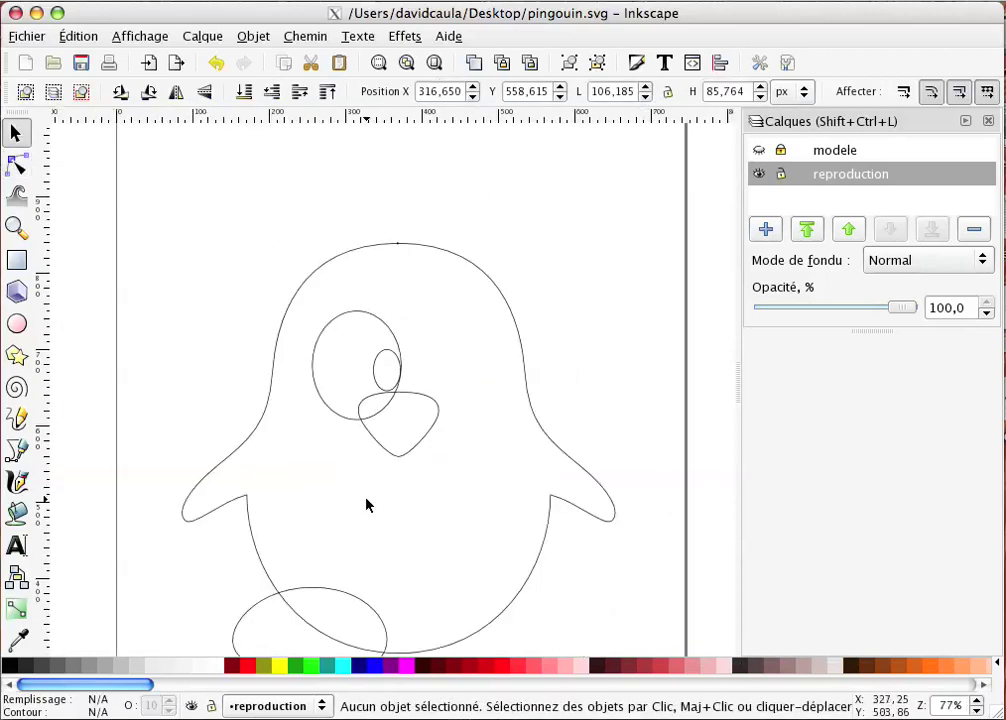
scroll(325, 430, "right", 2)
scroll(315, 424, "up", 1)
left_click_drag(336, 160, 386, 231)
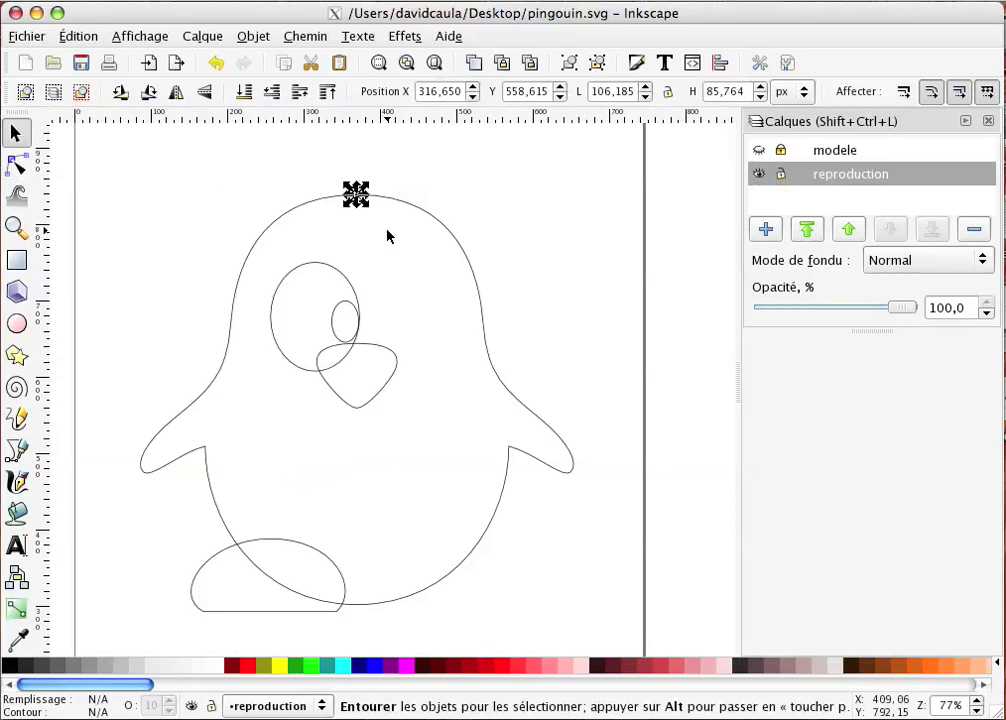
key("Delete")
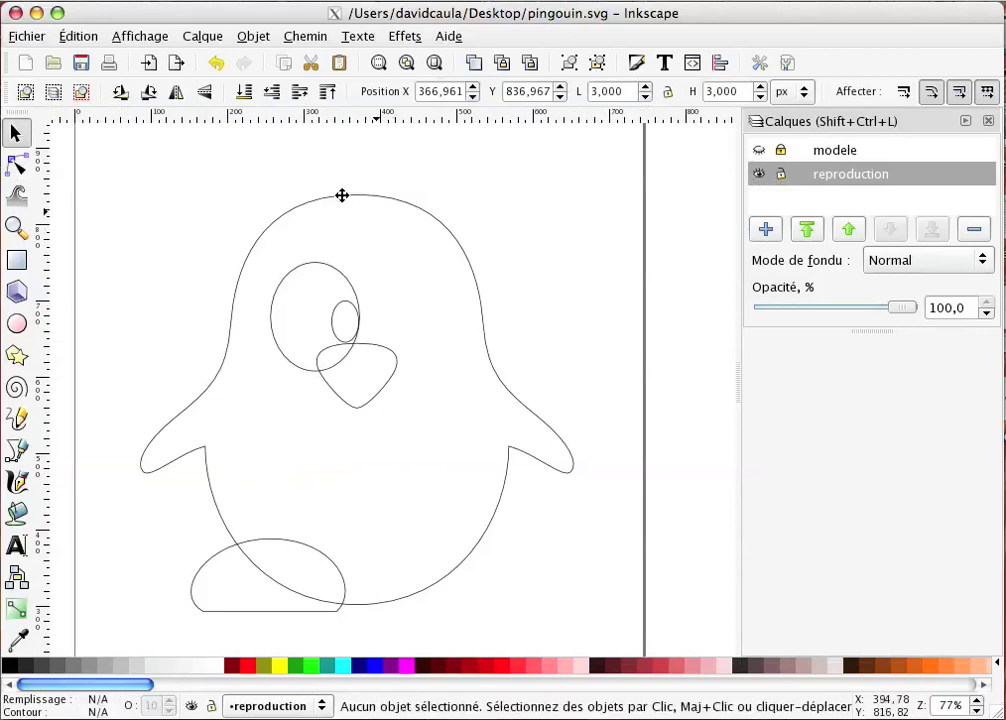
Step: Select the body outline, then the small pupil ellipse inside the eye
scroll(360, 392, "left", 1)
scroll(345, 372, "down", 1)
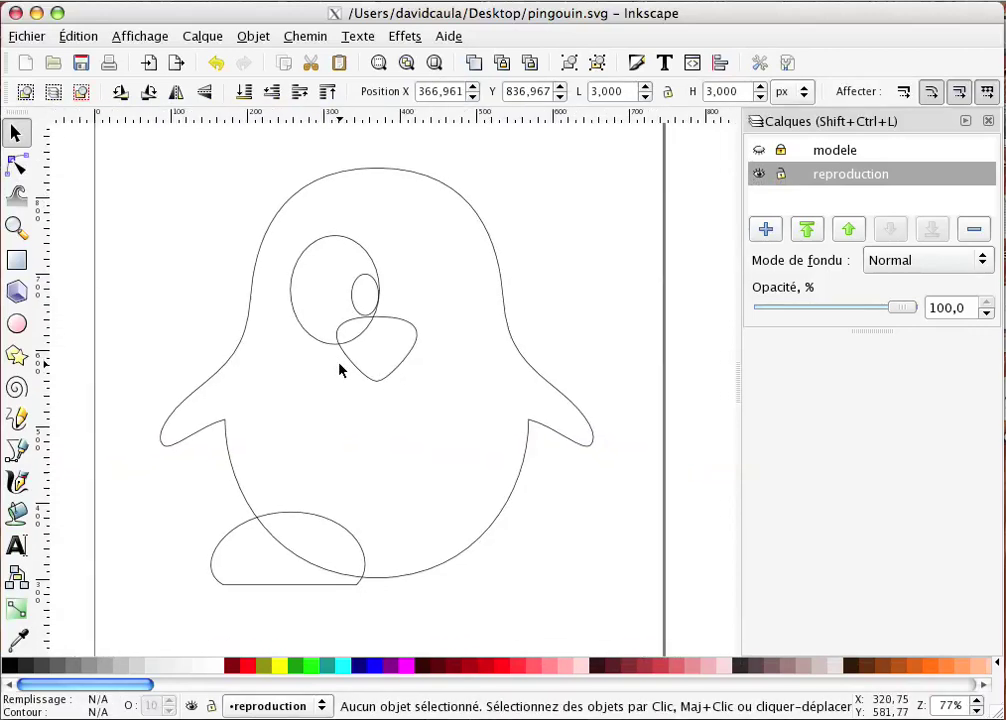
left_click(510, 338)
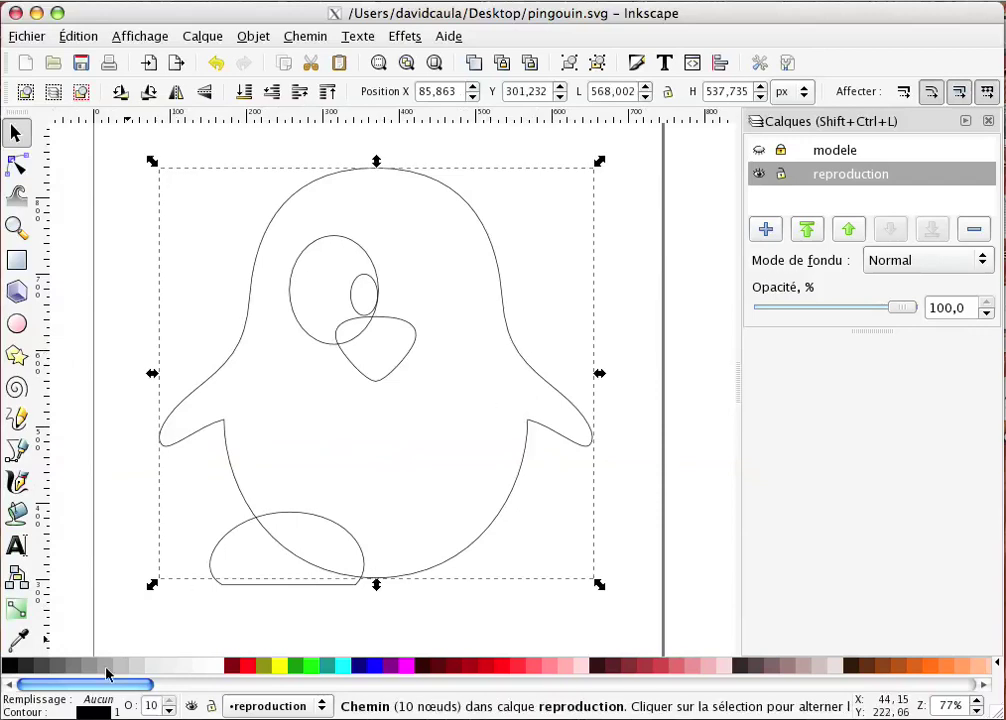
left_click(351, 304)
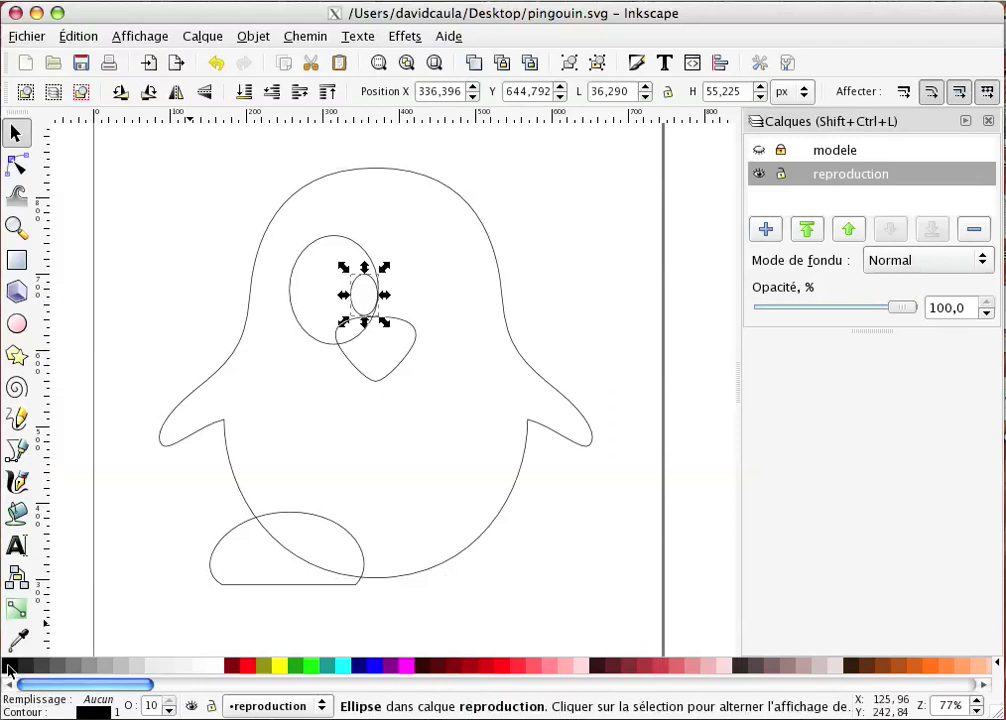
Step: Fill the pupil black and the eye white
left_click_drag(78, 700, 88, 702)
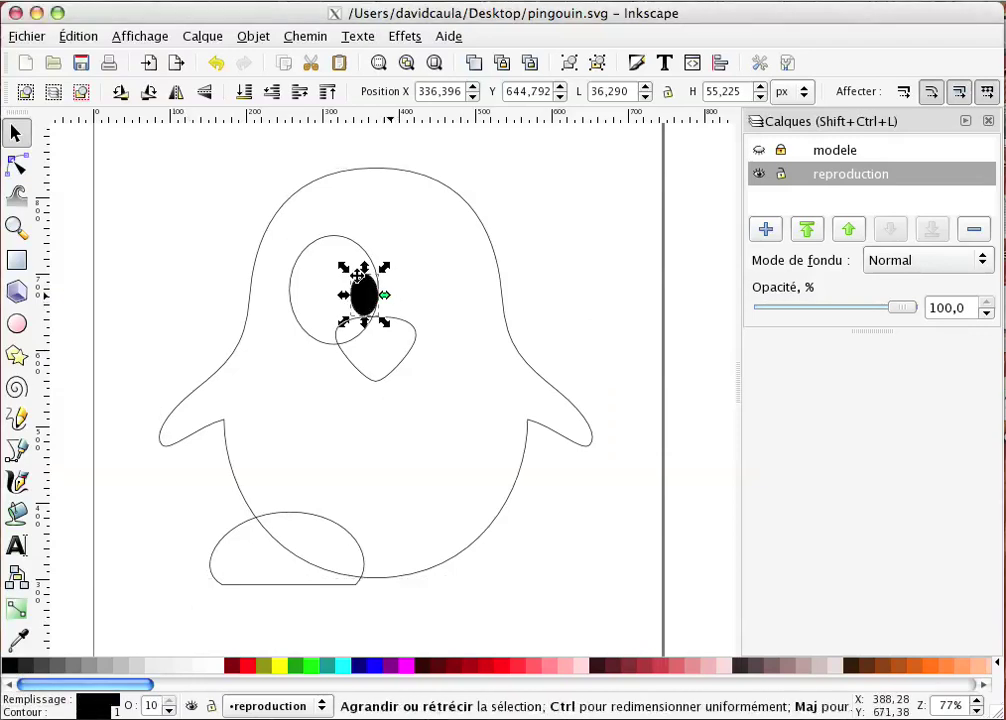
left_click(349, 237)
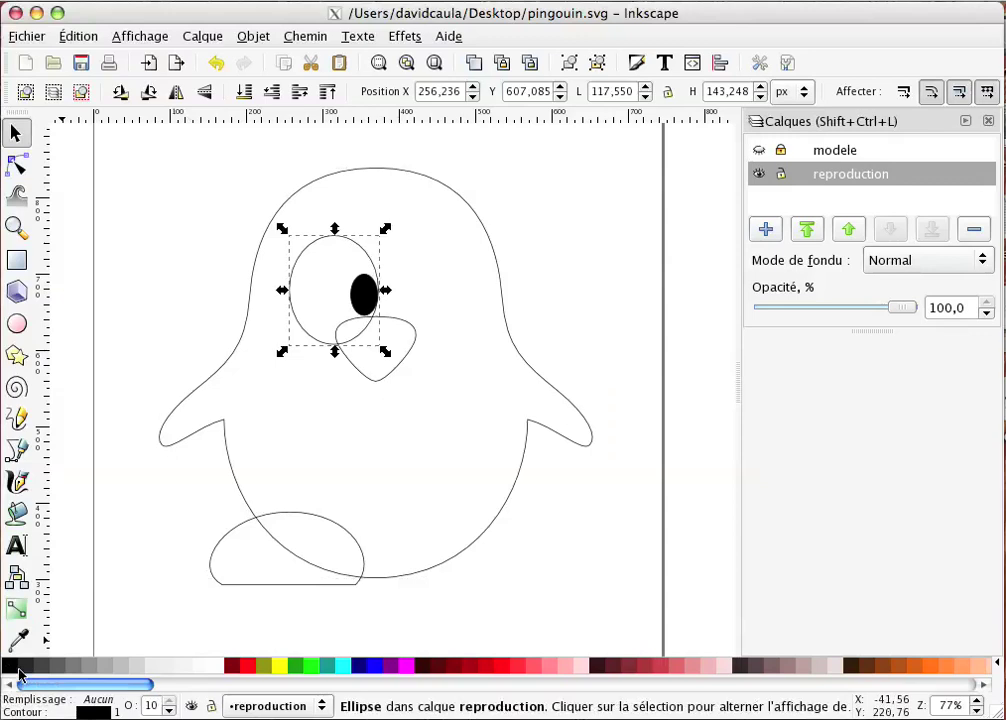
left_click(218, 668)
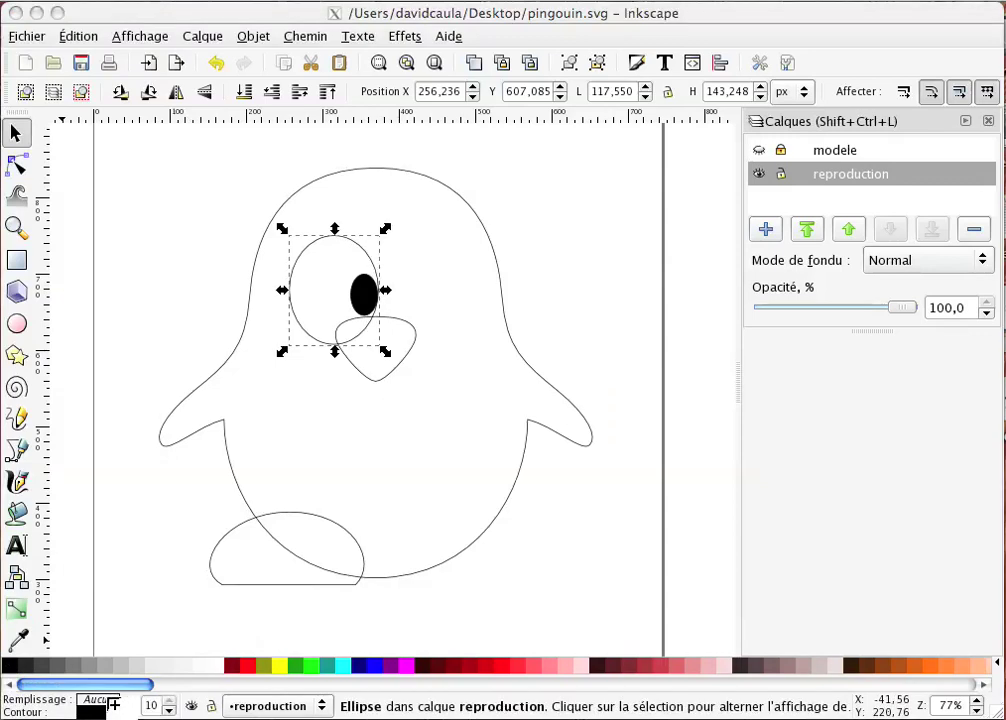
Step: Fill the beak yellow and the penguin body black
left_click(411, 331)
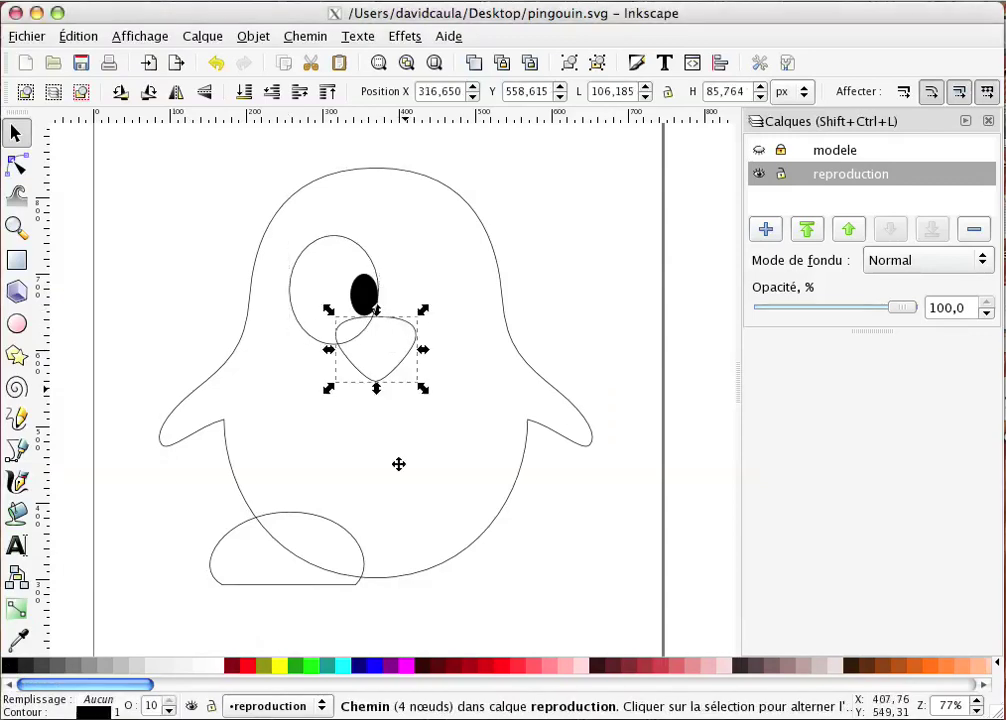
mouse_move(123, 685)
left_mouse_down()
mouse_move(270, 695)
mouse_move(240, 695)
left_mouse_up()
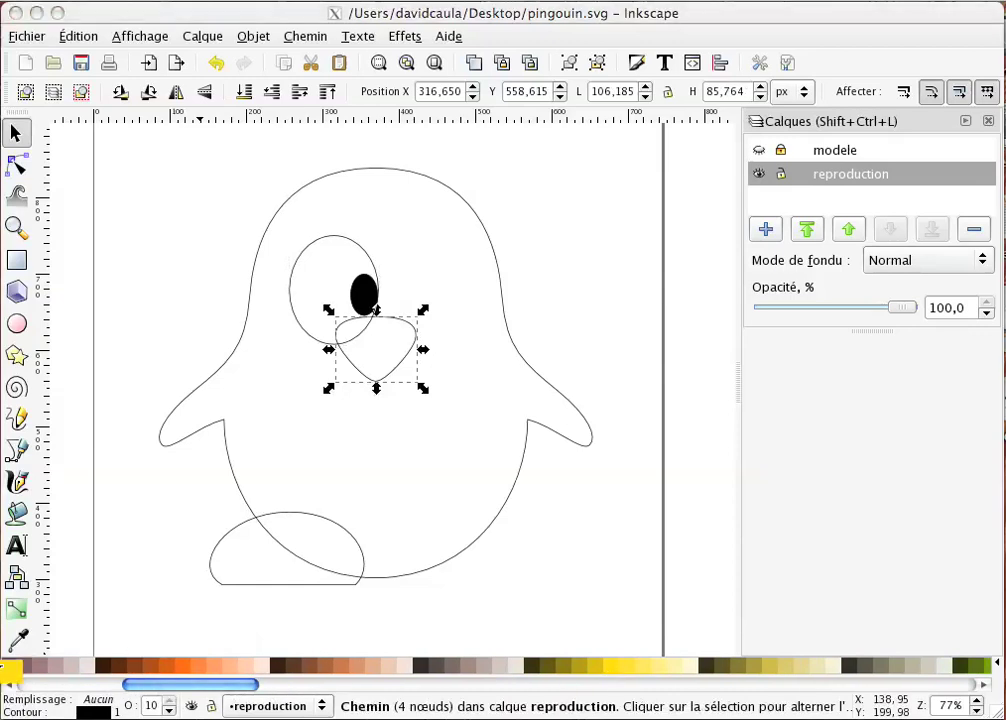
left_click(608, 669)
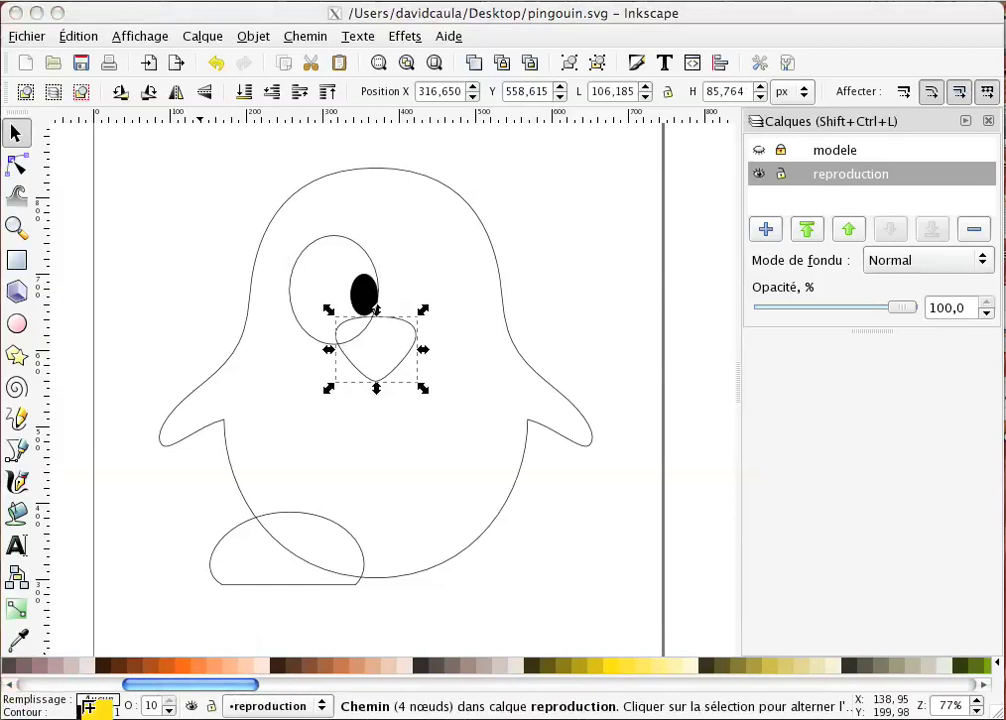
left_click(233, 467)
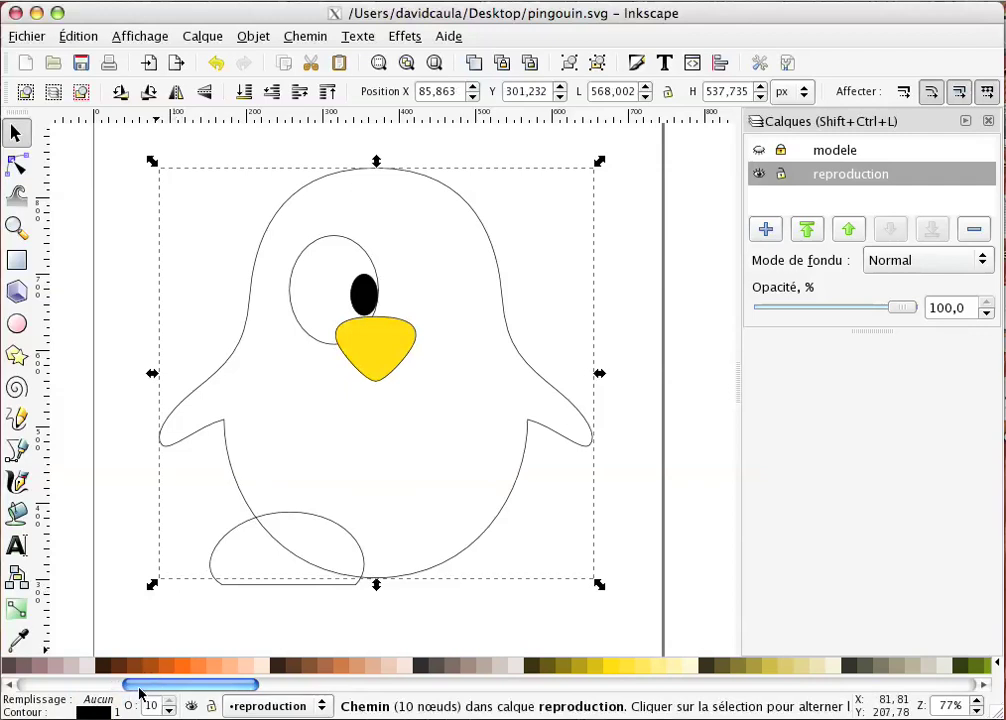
left_click_drag(140, 690, 18, 670)
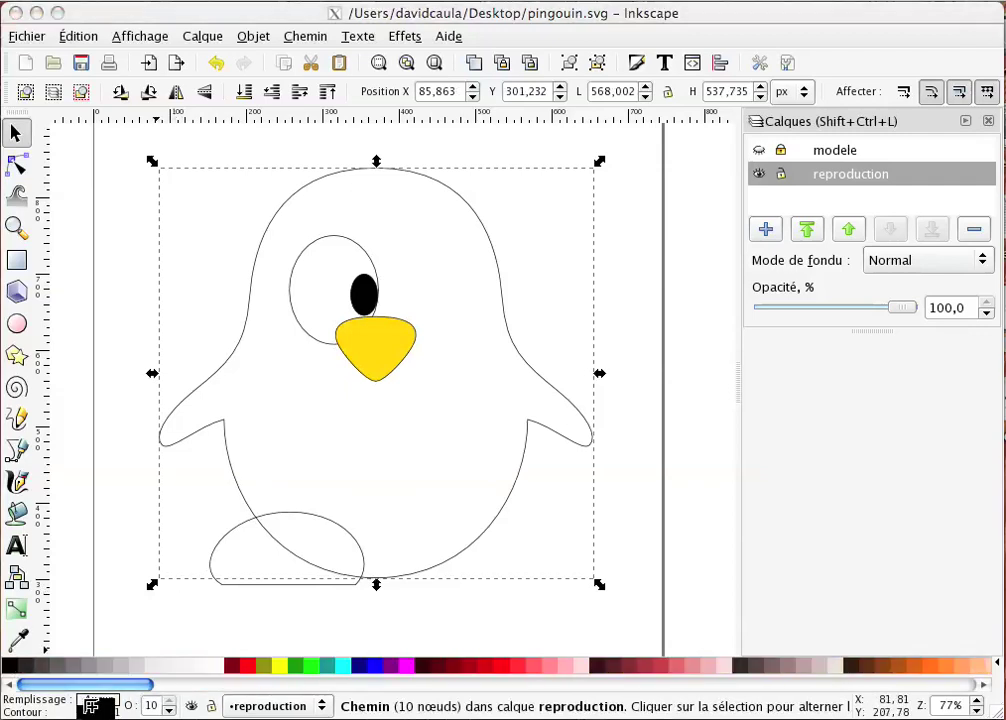
left_click(8, 665)
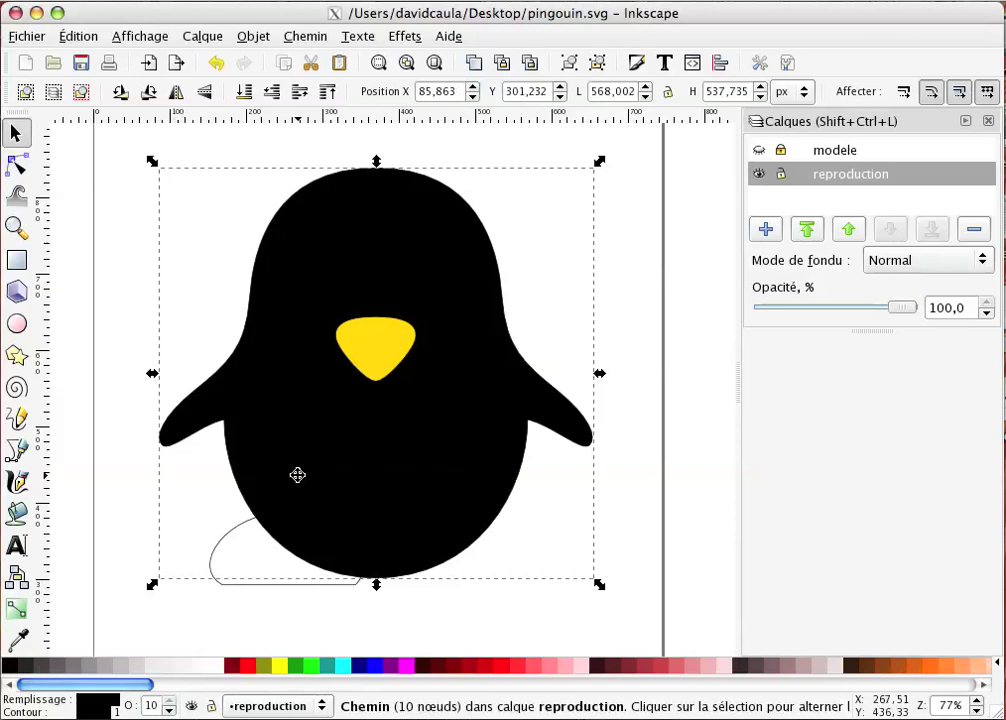
Step: Send the black body to the back, fill the left foot orange, and select the eye and pupil
left_click(254, 37)
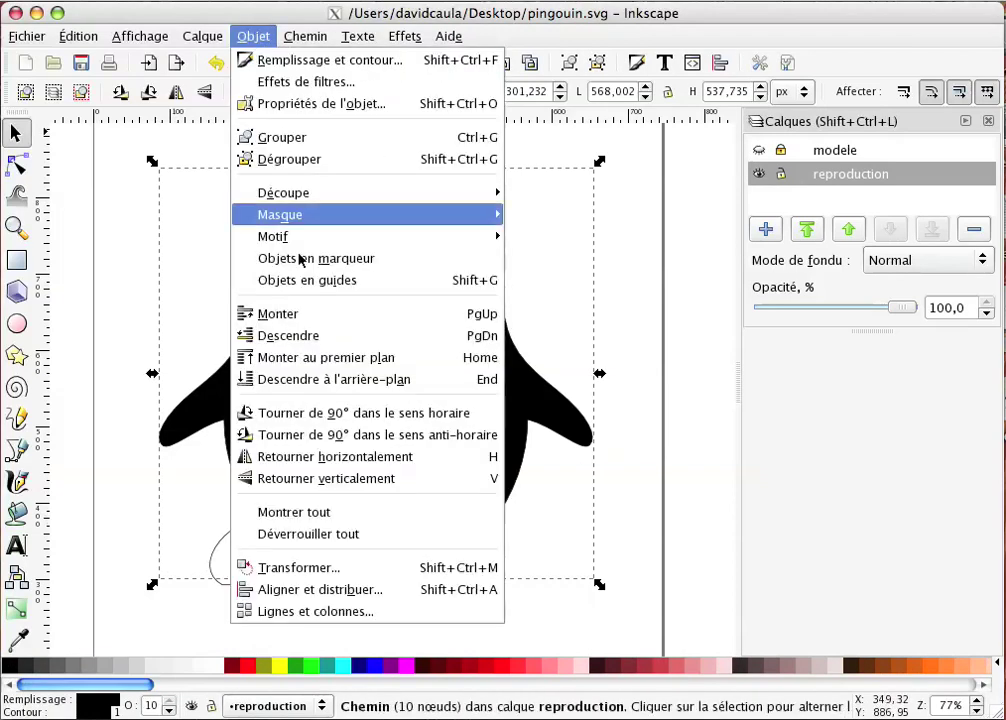
left_click(323, 380)
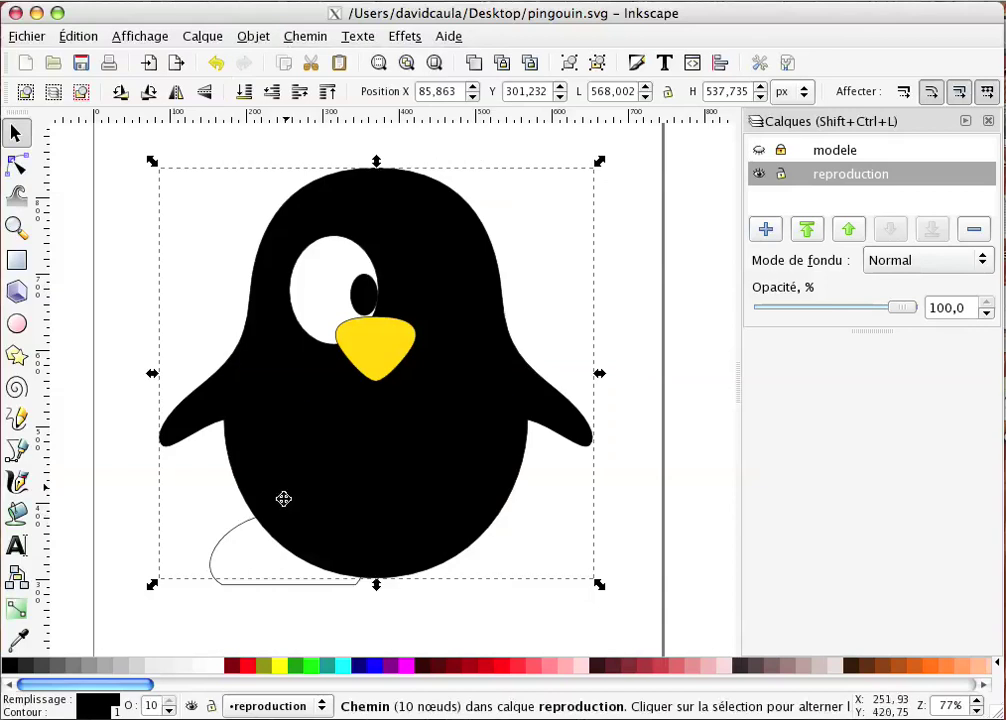
left_click(232, 532)
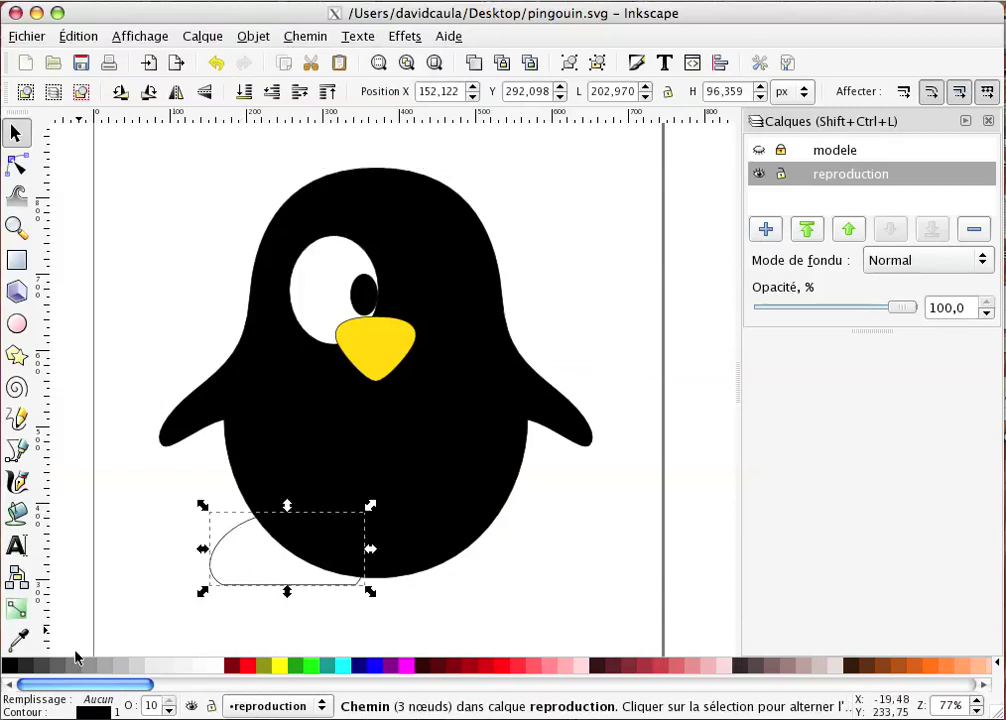
left_click(930, 666)
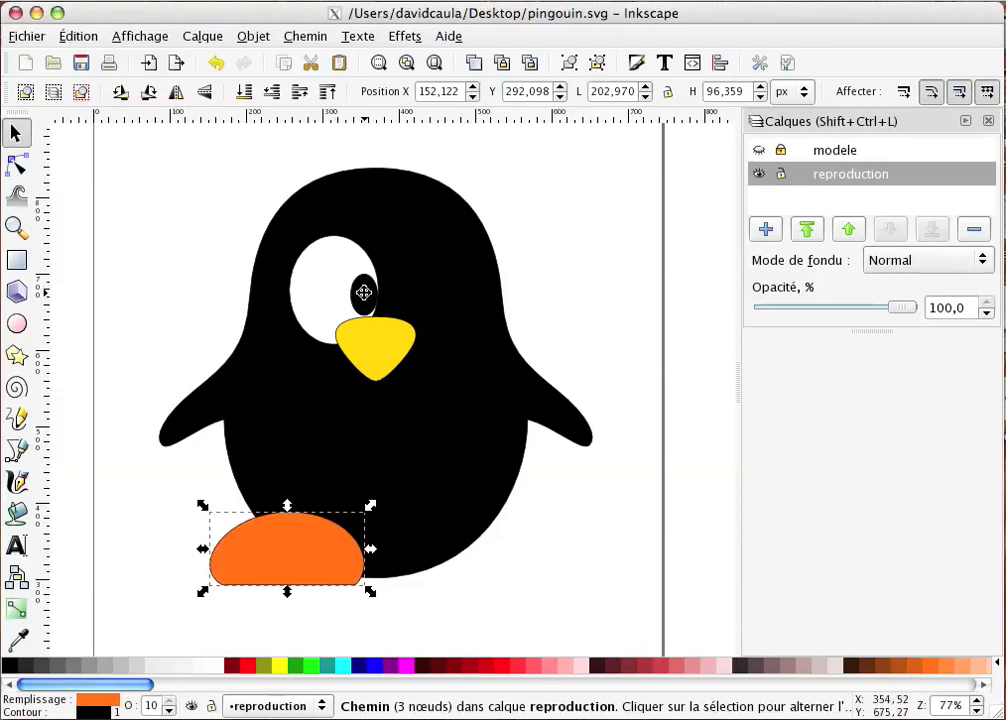
left_click(363, 292)
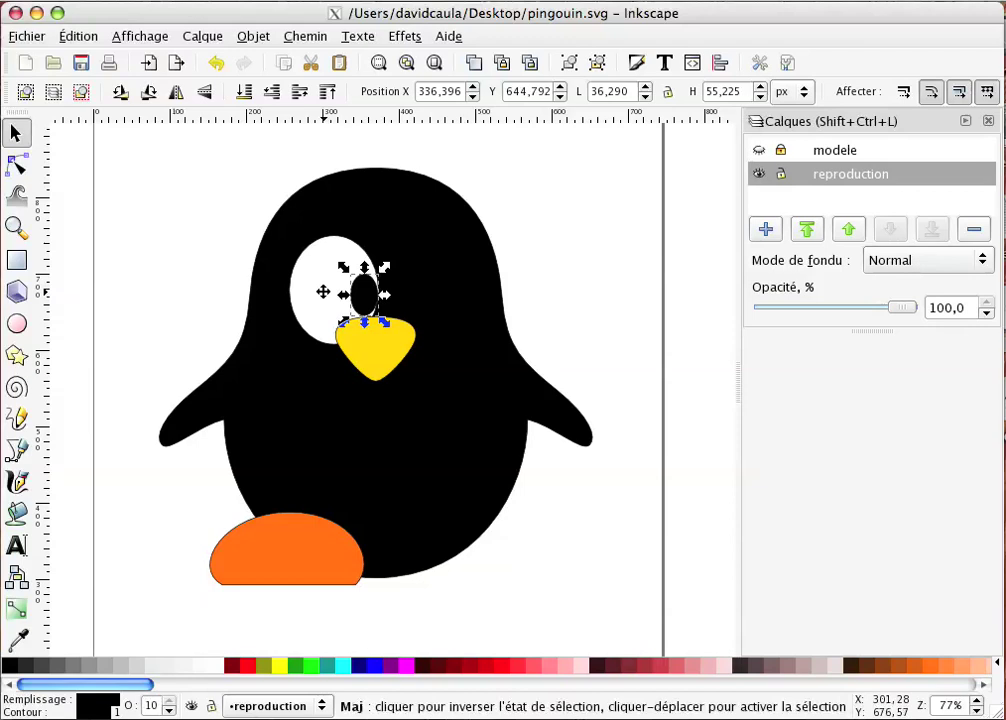
left_click(323, 293, "shift")
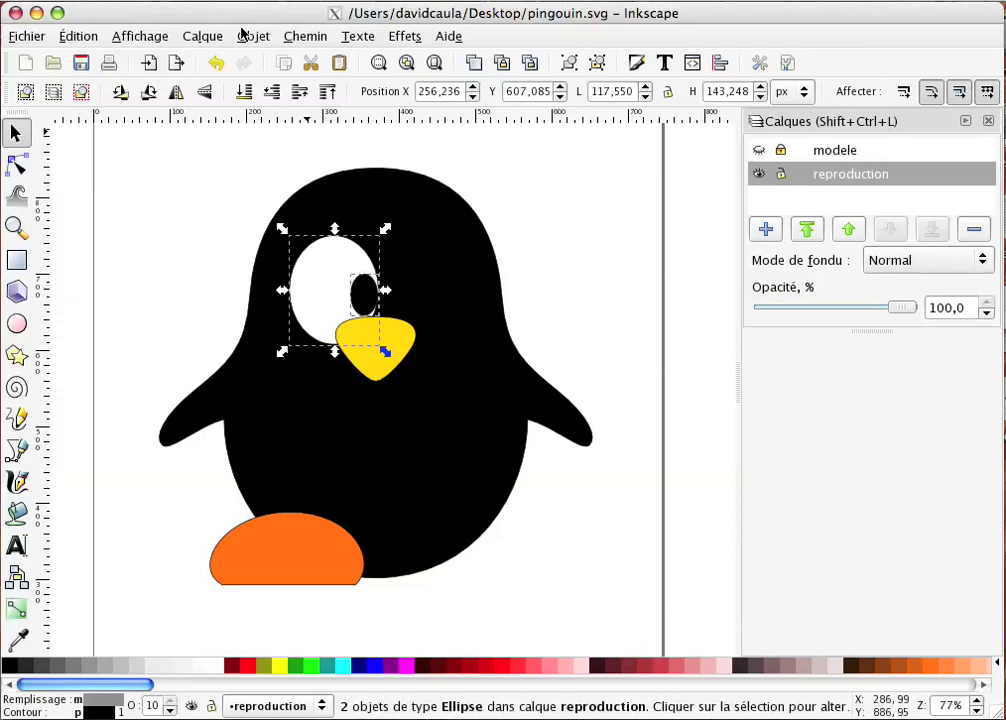
Step: Group the pupil with the eye white and paste a copy in place
left_click(243, 35)
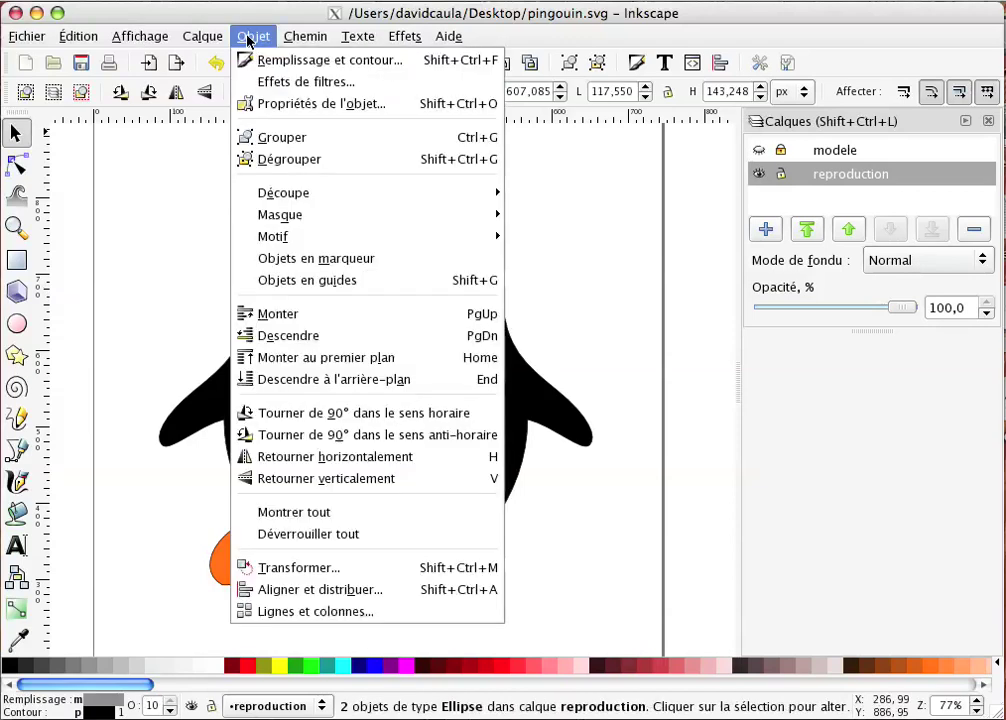
left_click(295, 145)
left_click(77, 37)
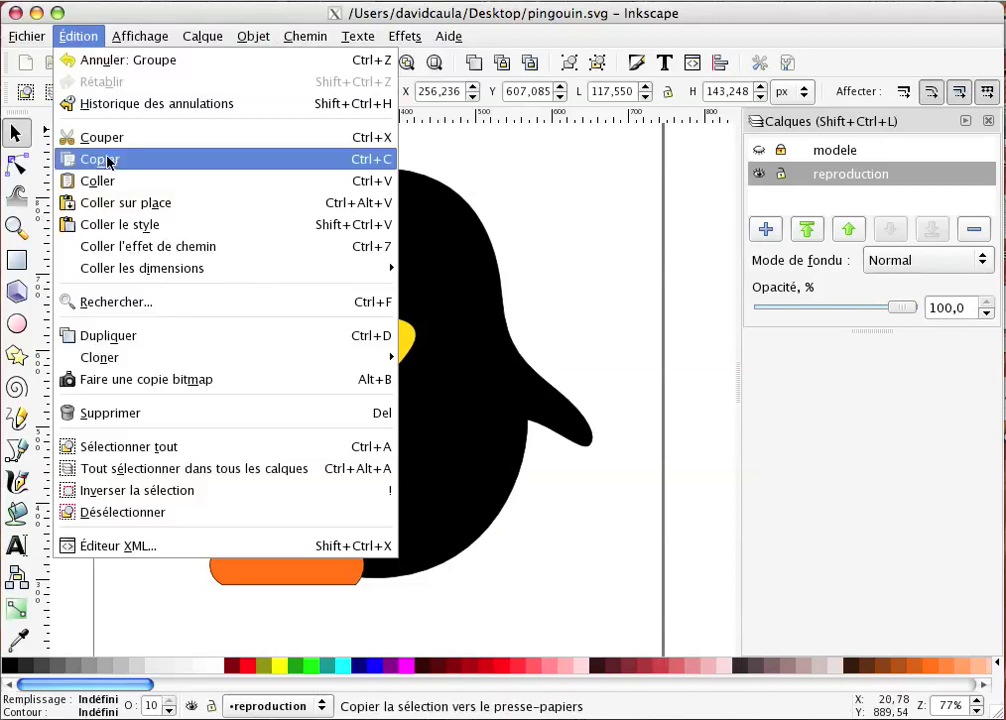
left_click(108, 162)
left_click(78, 36)
left_click(110, 202)
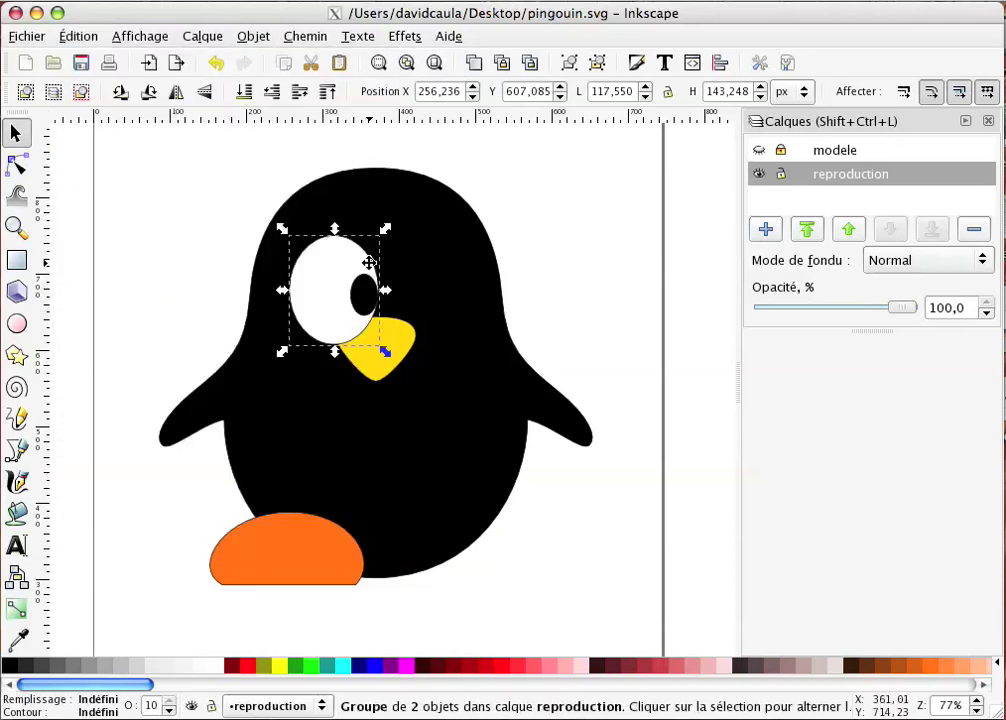
Step: Mirror the eye copy, move it right of the first, and lower it behind the beak
key("h")
mouse_move(344, 298)
left_mouse_down()
mouse_move(487, 307)
mouse_move(450, 311)
left_mouse_up()
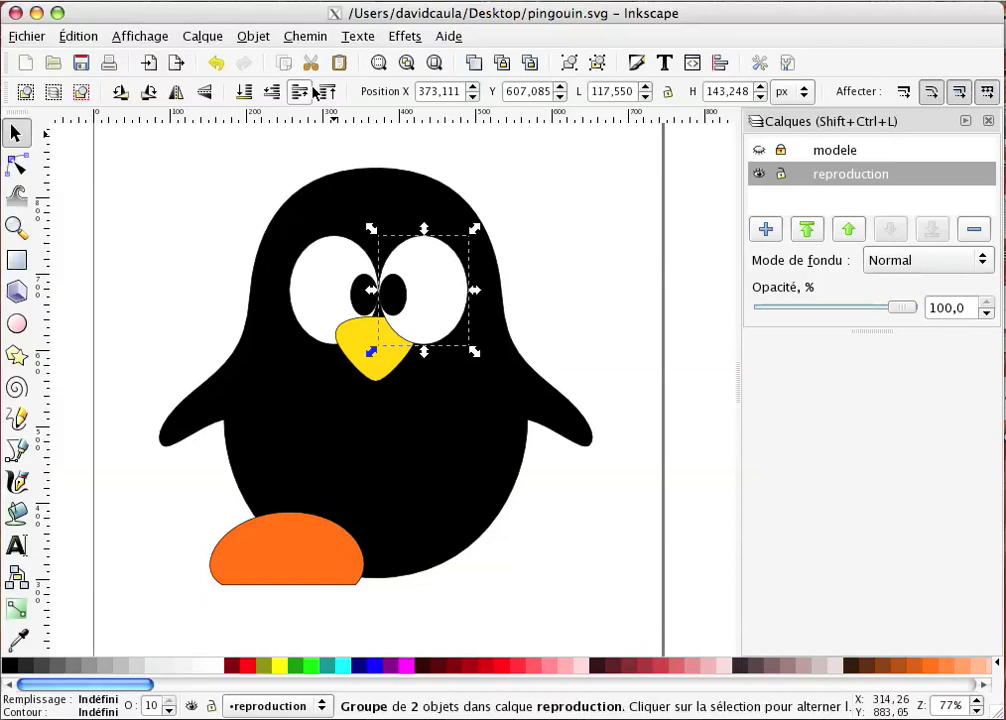
left_click(266, 38)
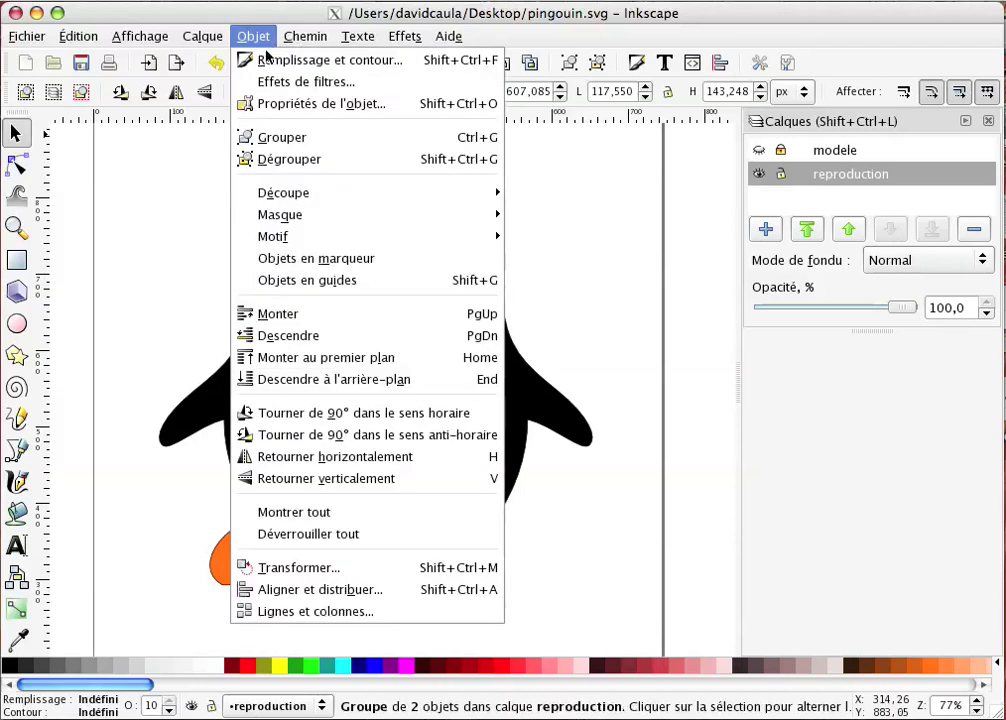
left_click(314, 334)
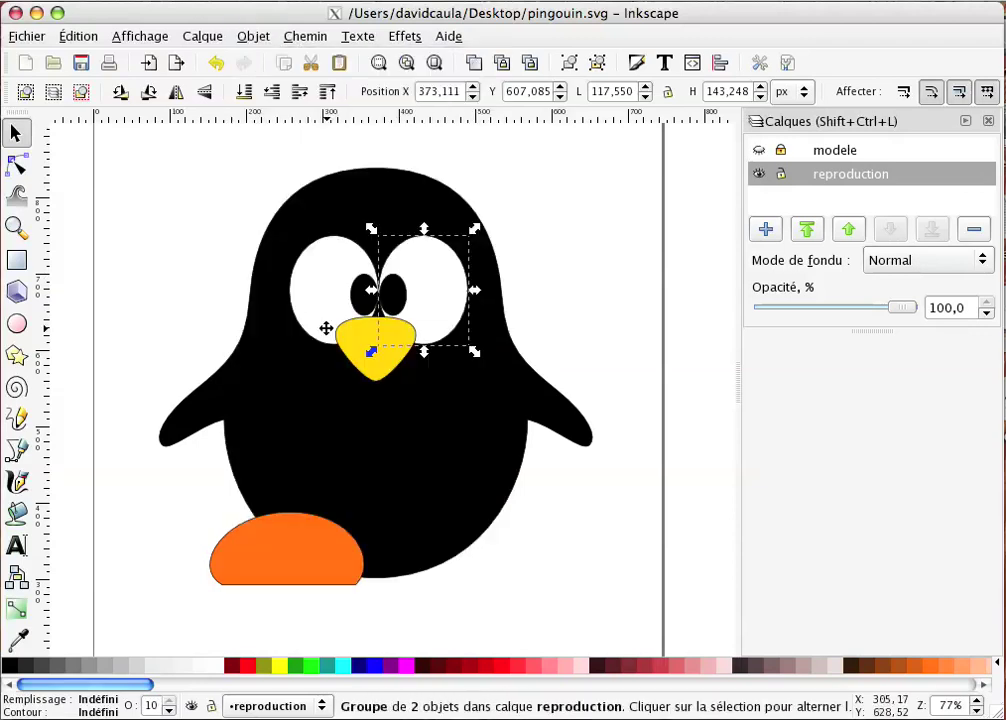
left_click(309, 571)
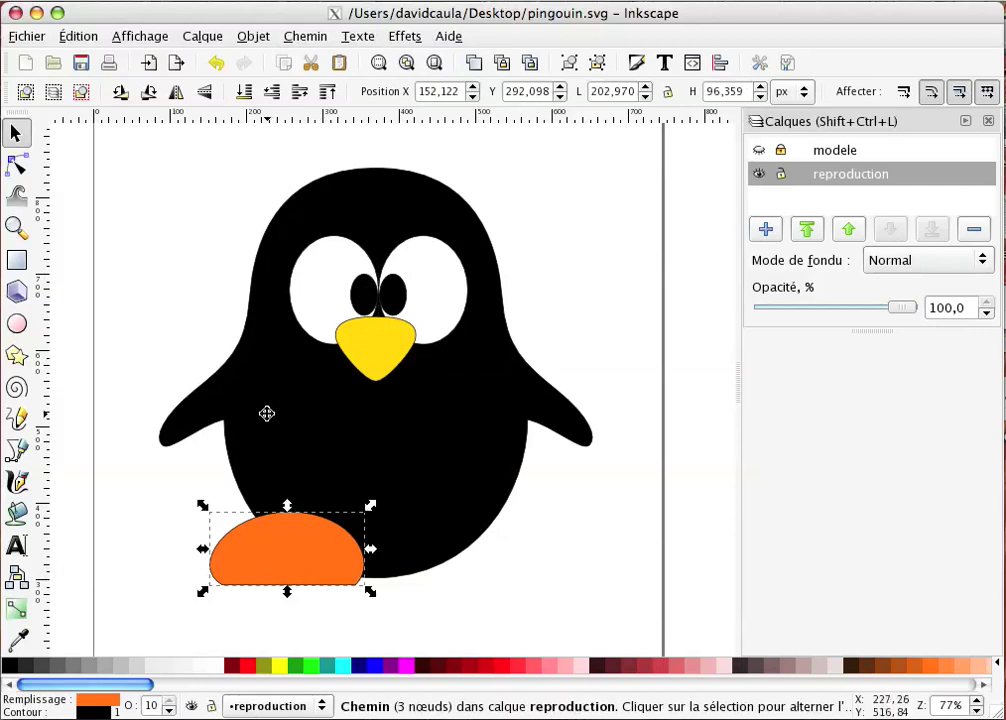
Step: Paste a copy of the orange foot, drag it to the right side, and show the modele layer
left_click(78, 36)
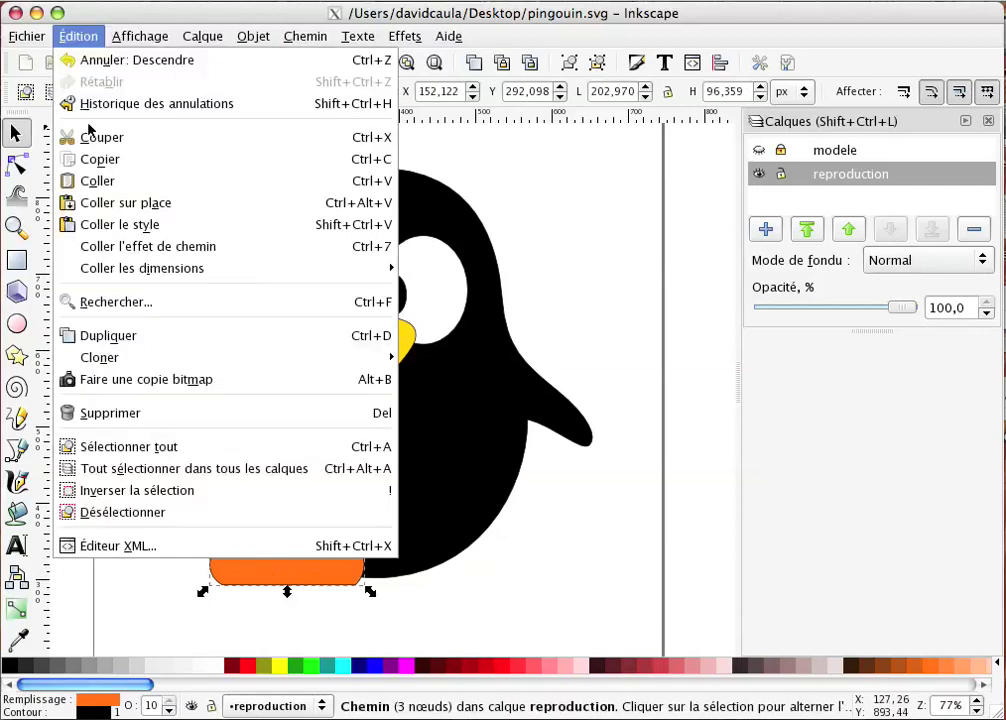
left_click(89, 181)
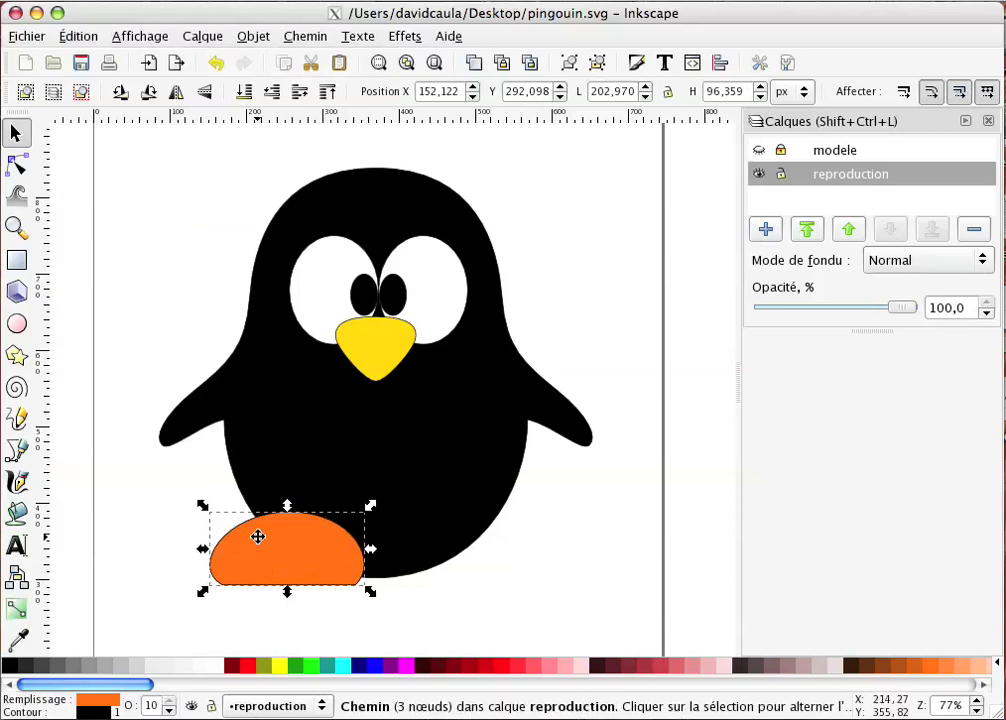
left_click_drag(255, 541, 424, 553)
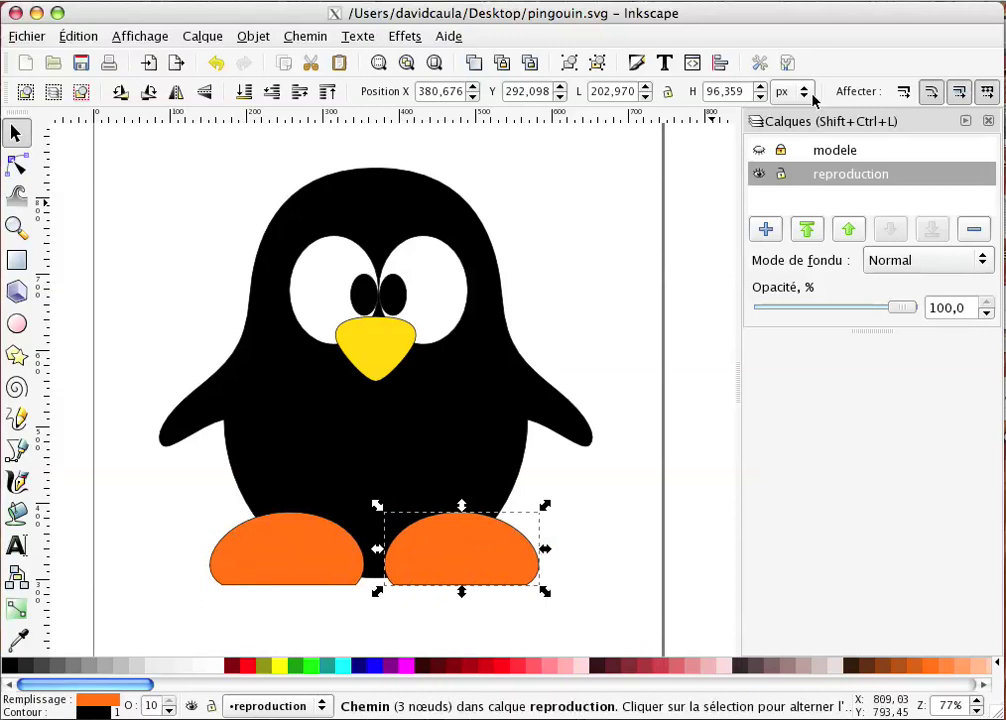
left_click(759, 150)
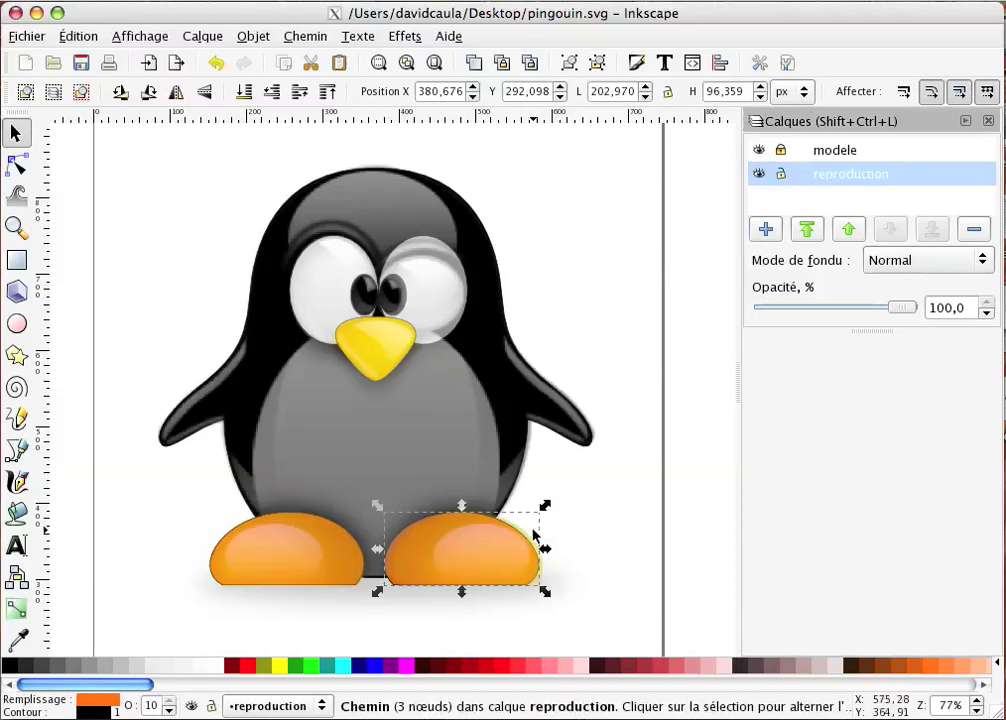
Step: Nudge the right foot about 6.5 px right and hide the modele layer
left_click_drag(483, 543, 492, 543)
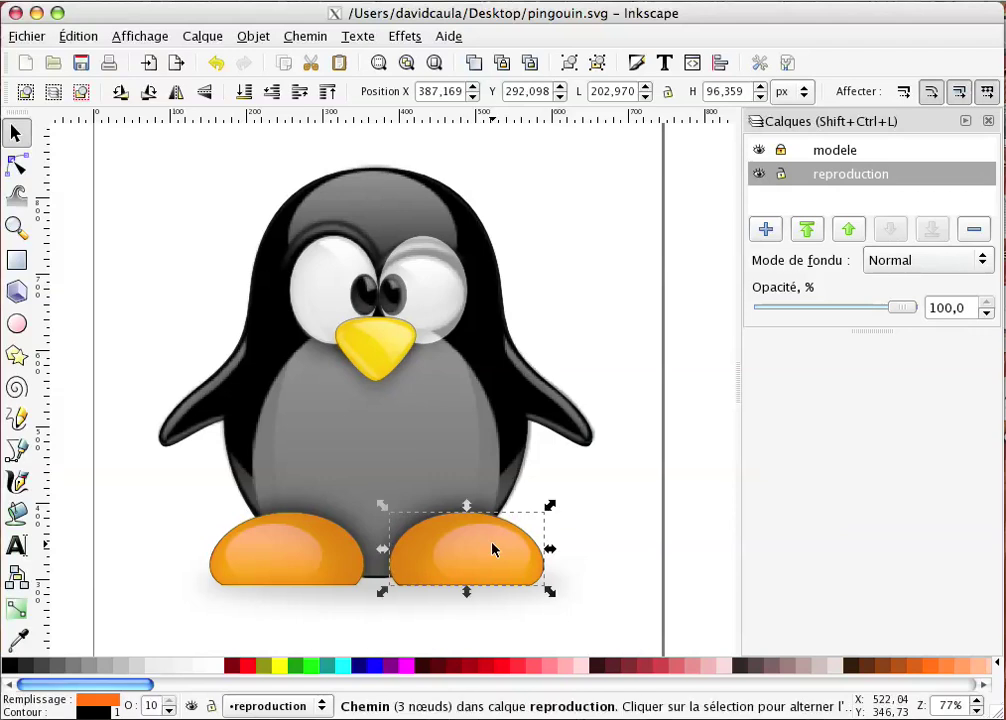
left_click(758, 152)
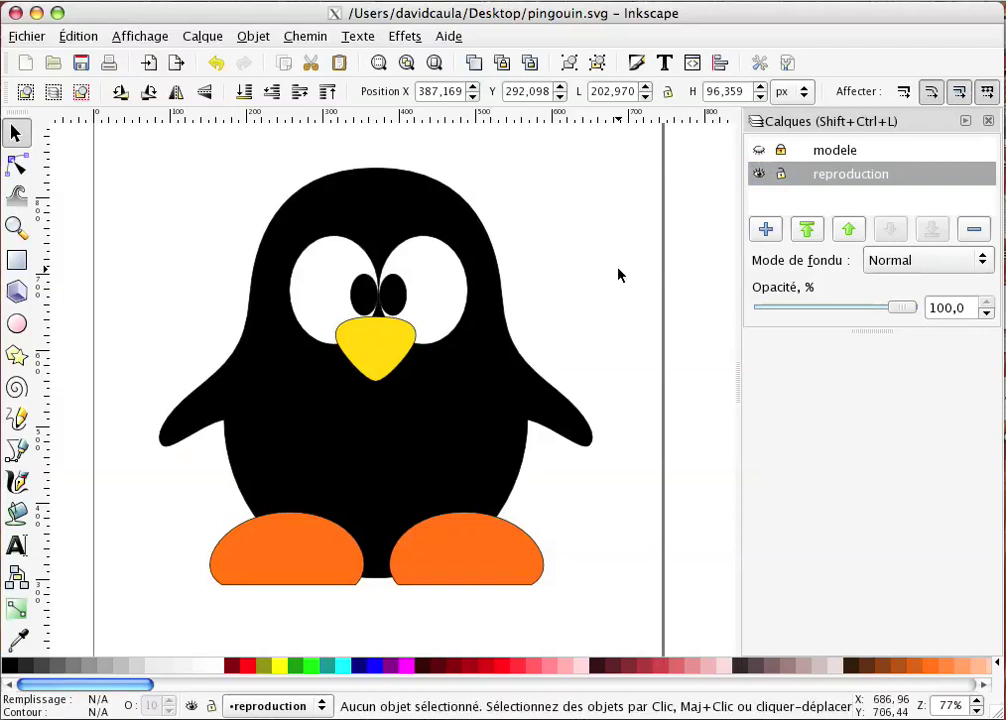
Step: Save the finished penguin drawing to pingouin.svg
left_click(82, 66)
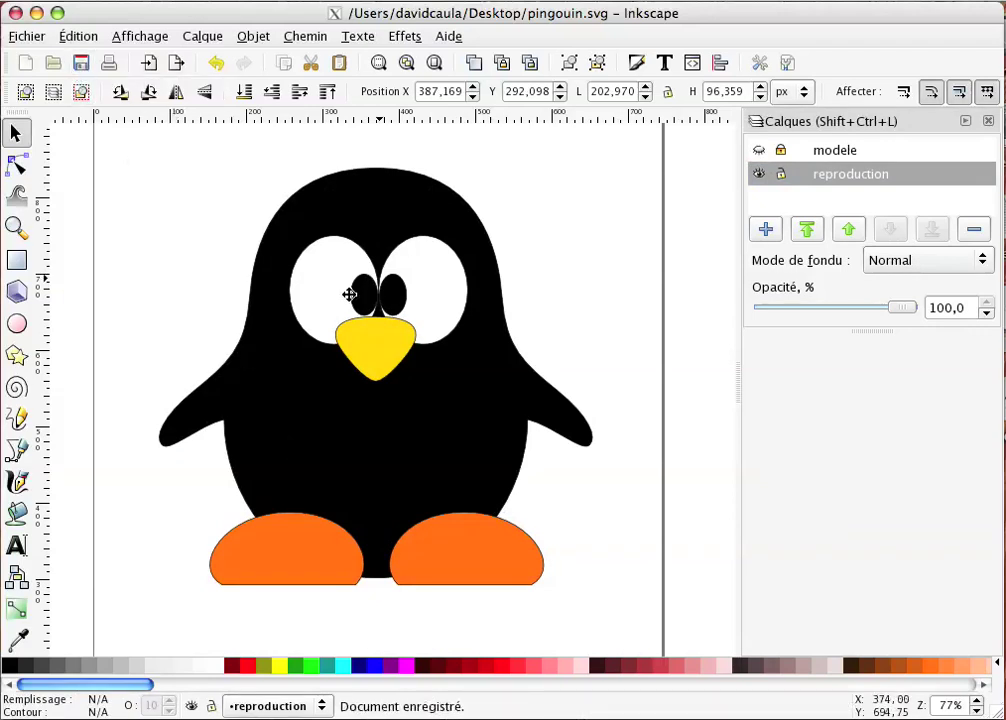